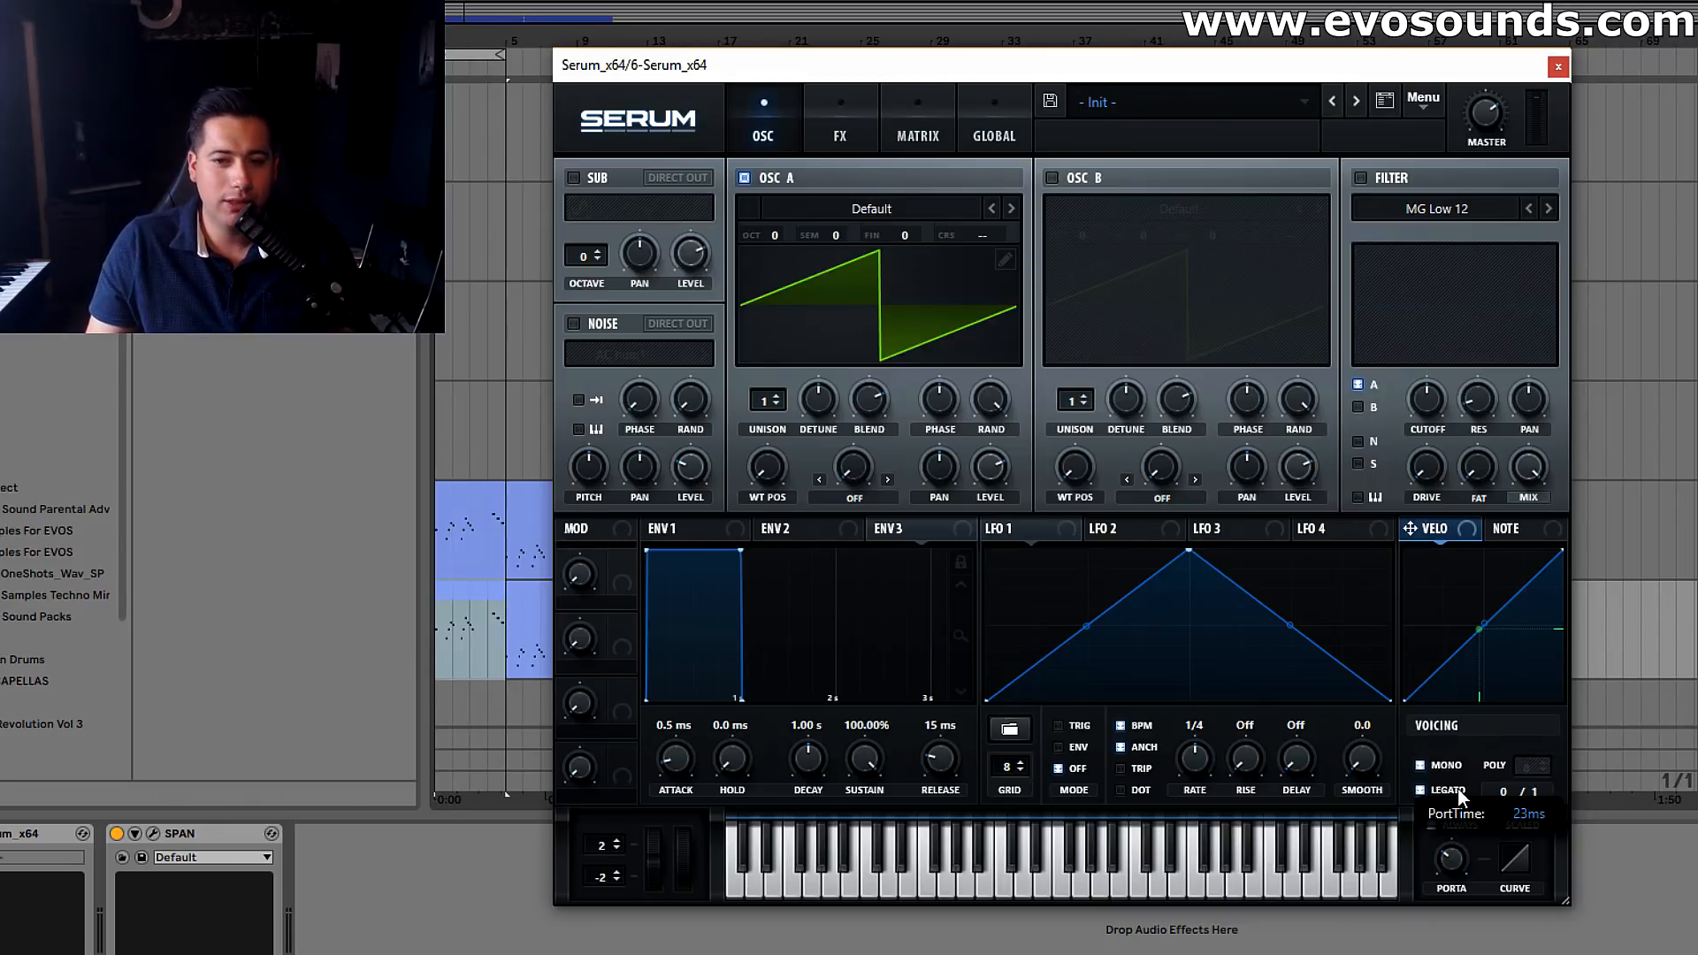
Set oscillator A to 8 unison voices, and enable oscillator B with 10 unison voices
{"action": "mouse_move", "coordinate": [1463, 787]}
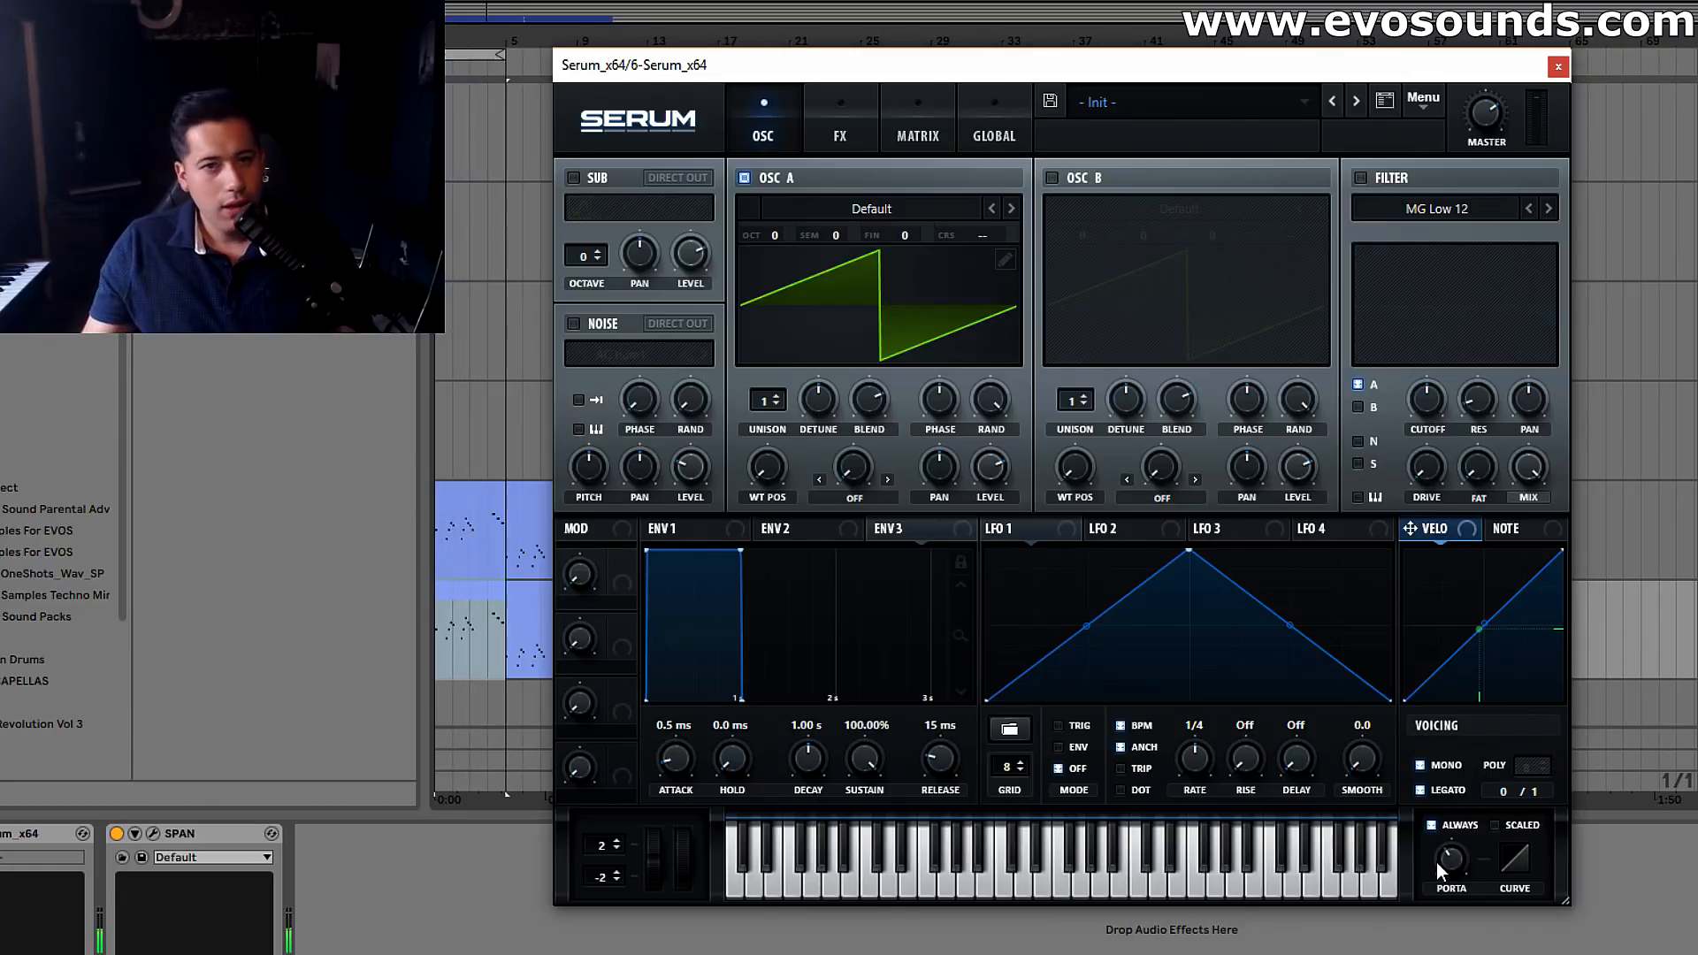
{"action": "left_click_drag", "start_coordinate": [768, 400], "coordinate": [819, 334]}
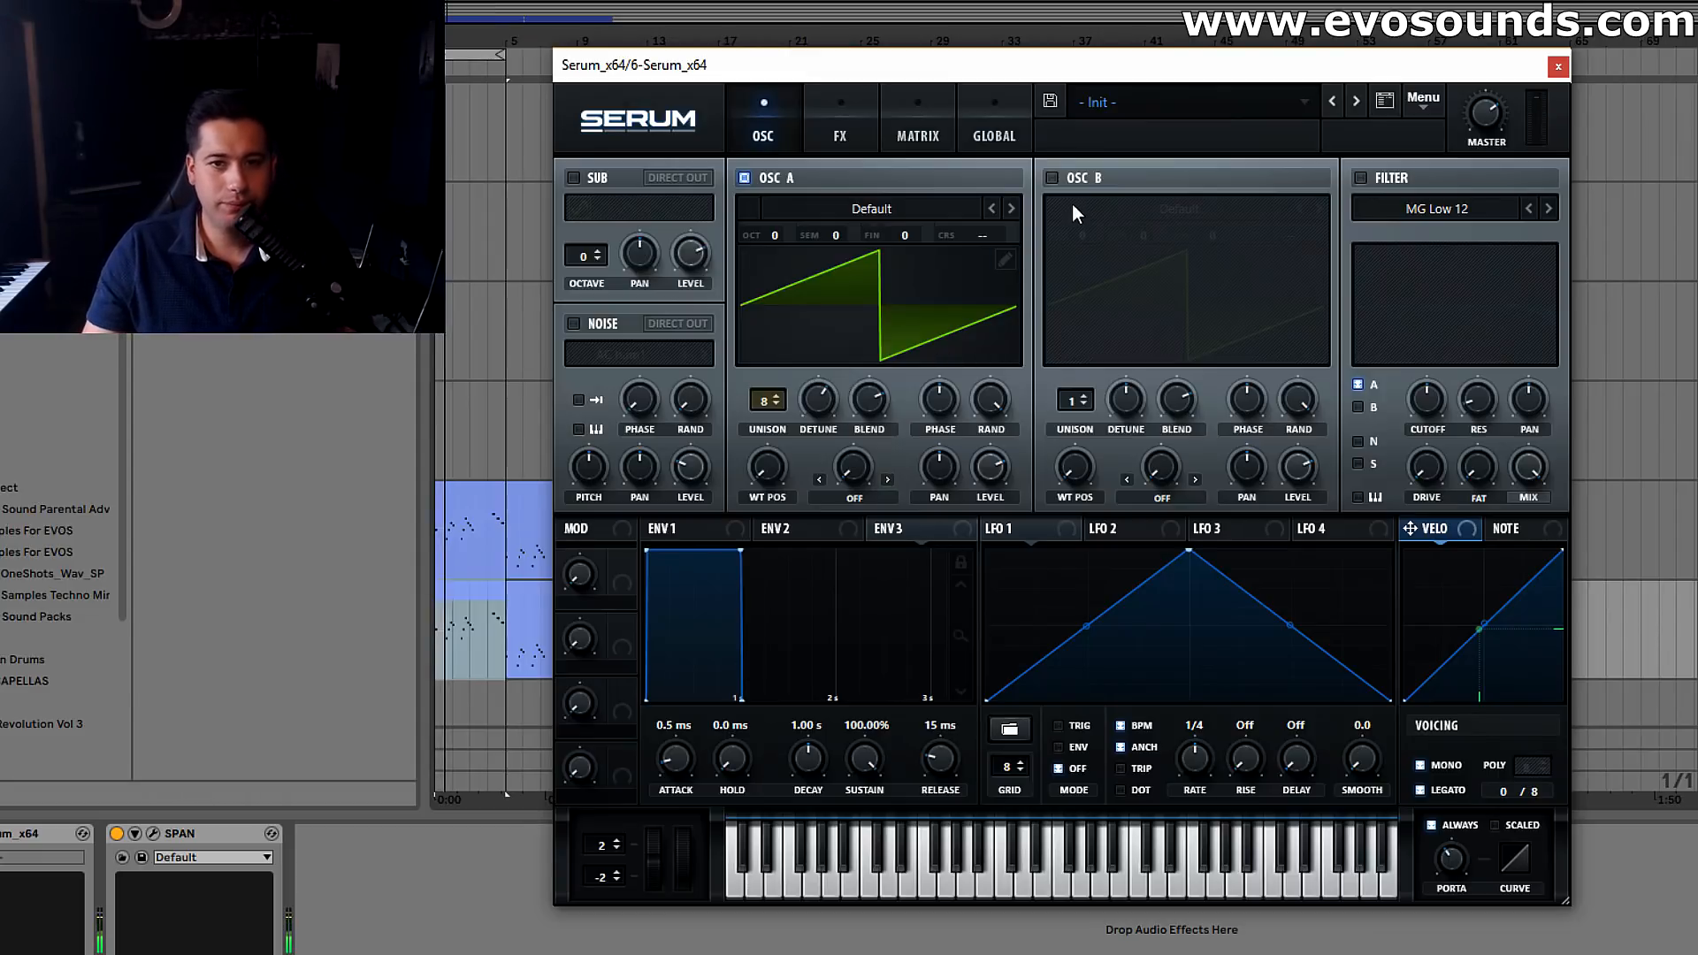
{"action": "left_click", "coordinate": [1051, 178]}
{"action": "left_click_drag", "start_coordinate": [1071, 400], "coordinate": [1140, 284]}
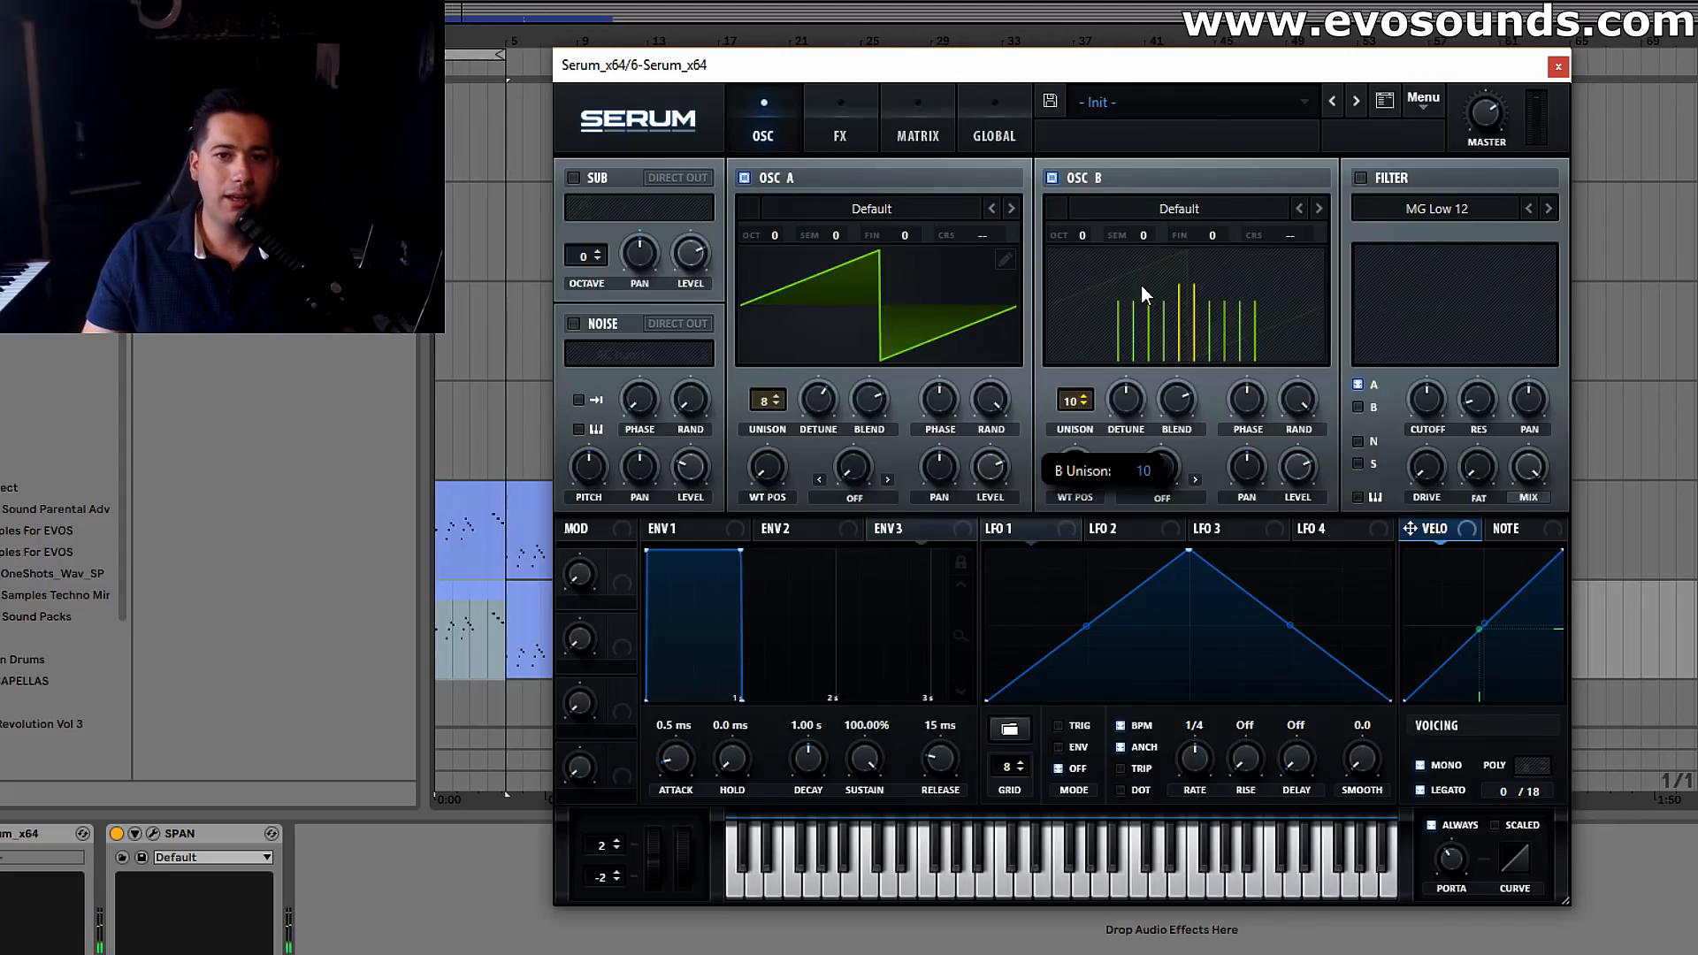
Raise oscillator B by one octave and adjust its level while the loop plays
{"action": "left_click_drag", "start_coordinate": [1091, 232], "coordinate": [1098, 210]}
{"action": "key", "text": "space"}
{"action": "left_click_drag", "start_coordinate": [1309, 469], "coordinate": [1286, 481]}
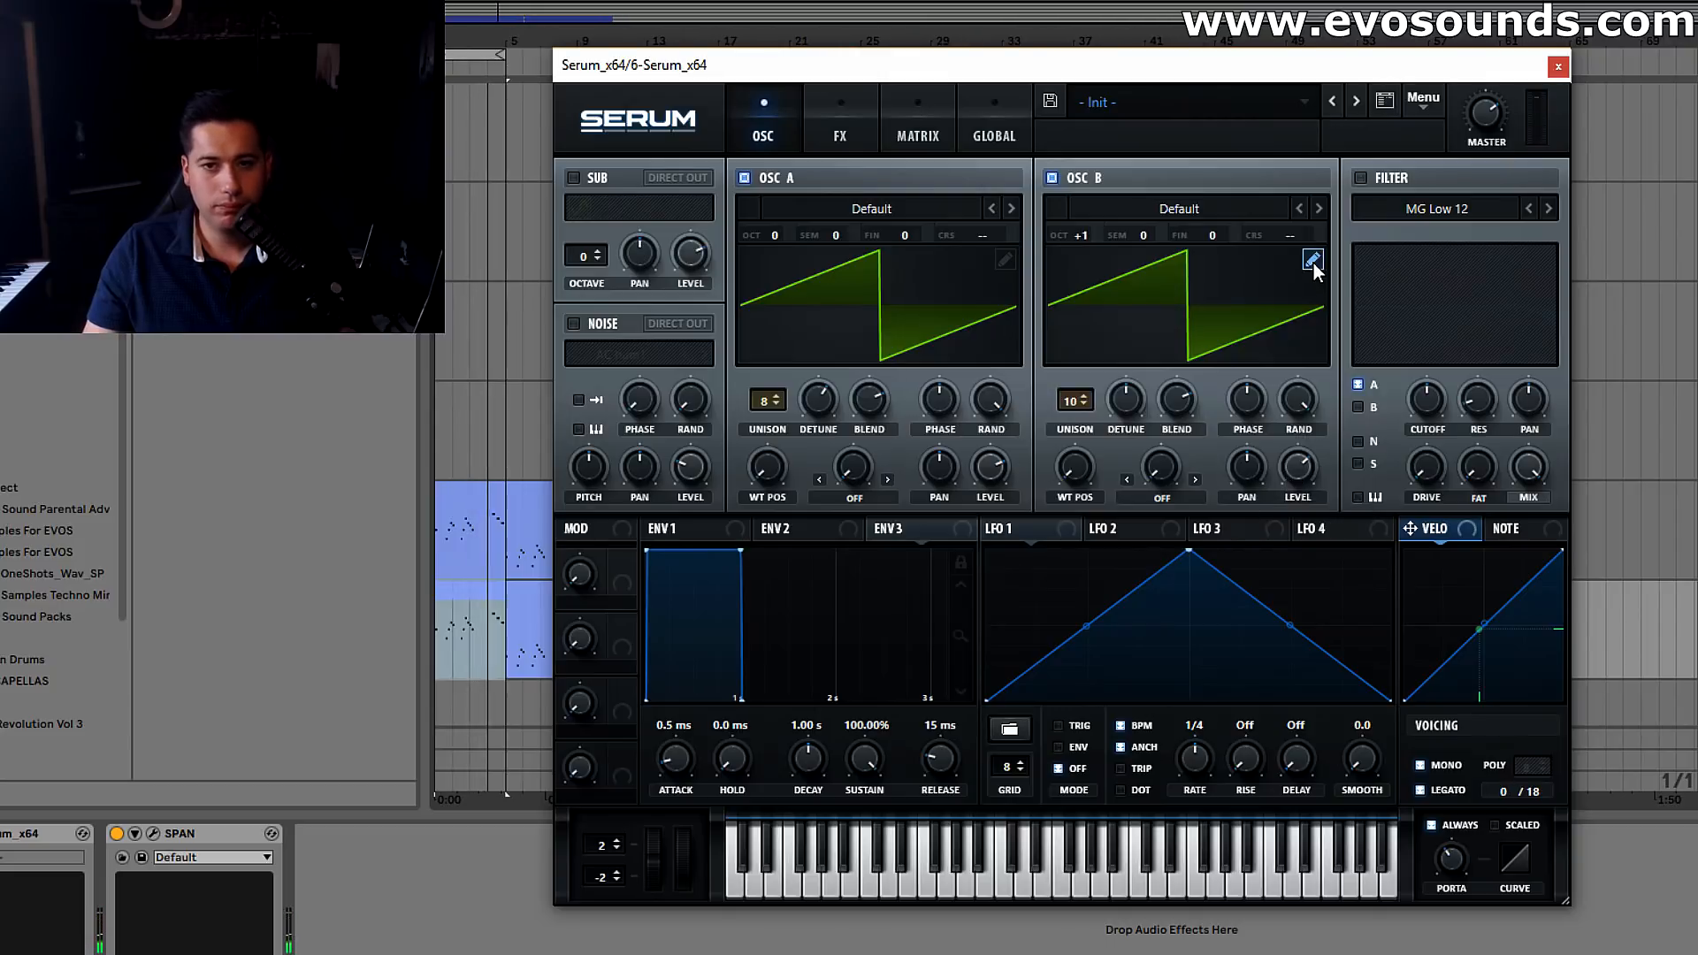
Enable the distortion effect, choose the Diode 1 type and adjust its drive slightly
{"action": "left_click", "coordinate": [840, 141]}
{"action": "left_click", "coordinate": [581, 216]}
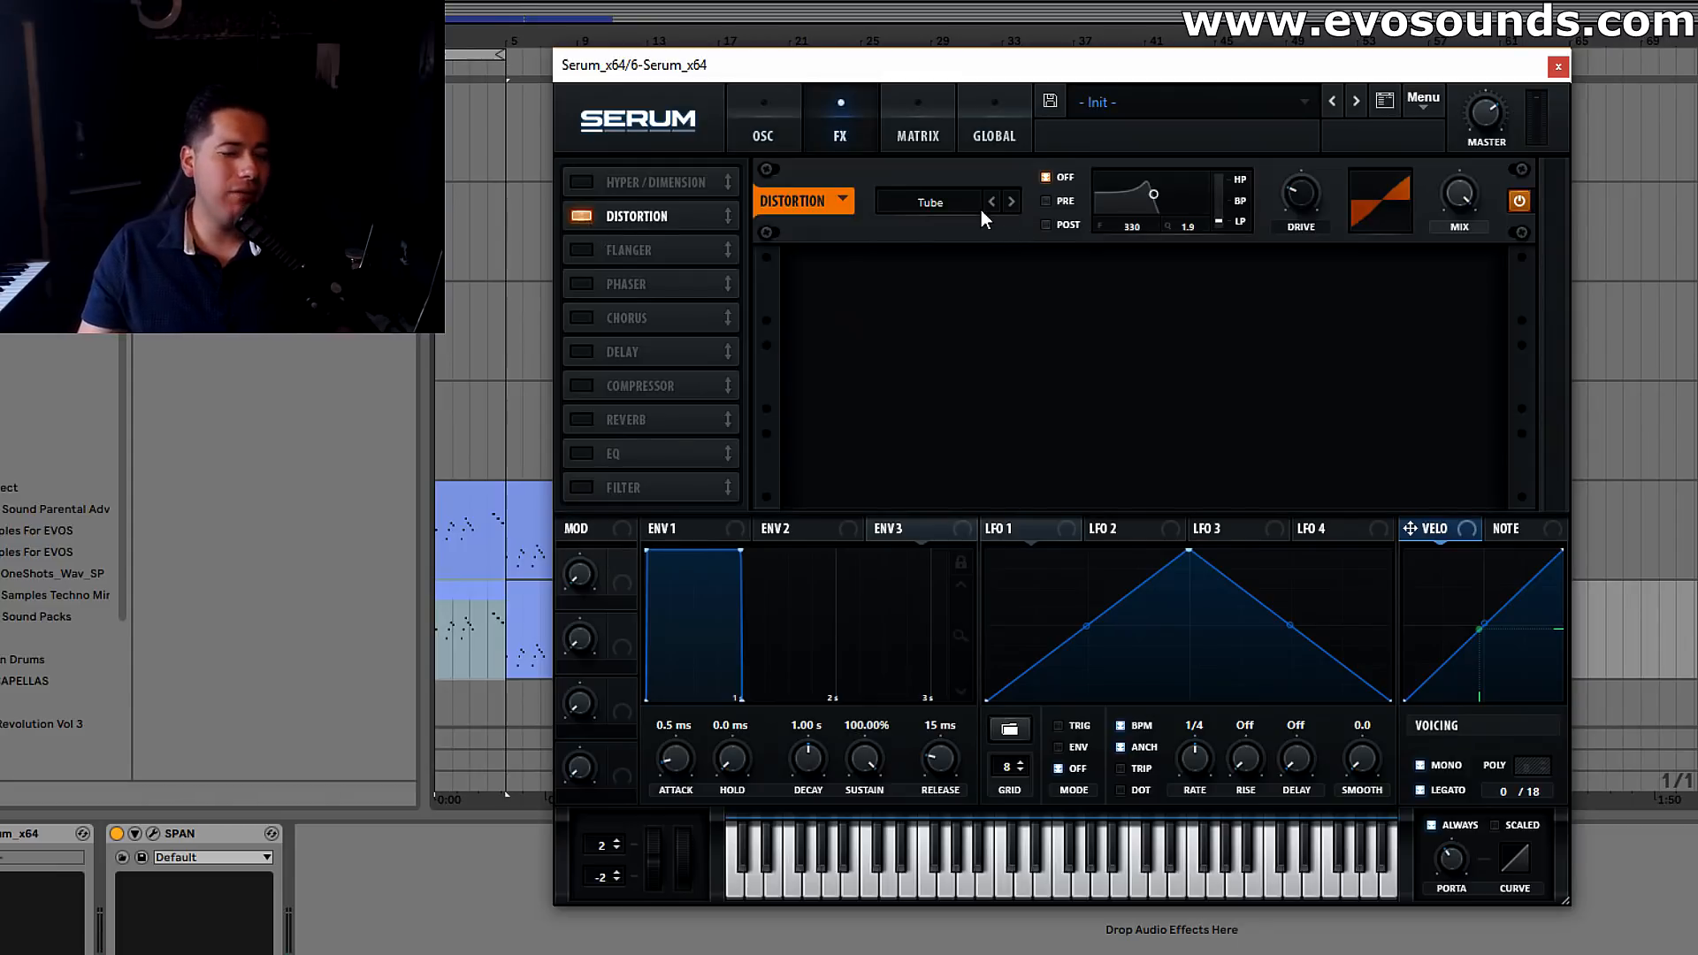
{"action": "left_click", "coordinate": [980, 210]}
{"action": "left_click", "coordinate": [986, 300]}
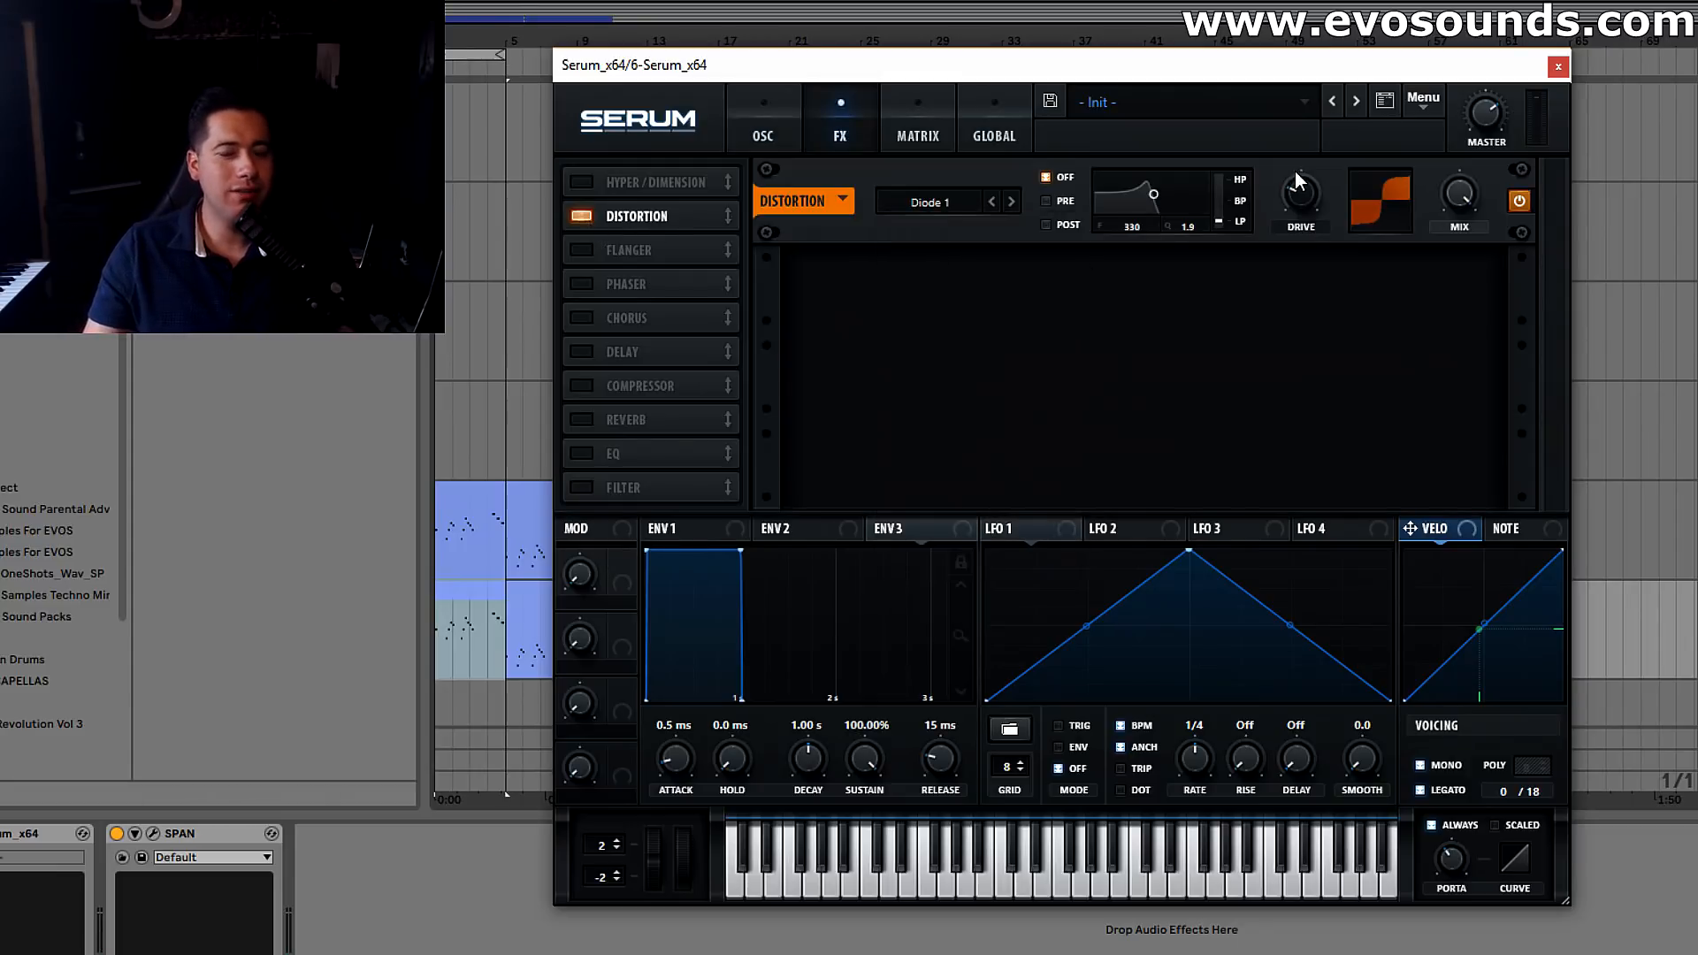
{"action": "mouse_move", "coordinate": [1296, 179]}
{"action": "left_mouse_down"}
{"action": "mouse_move", "coordinate": [1285, 188]}
{"action": "mouse_move", "coordinate": [1292, 168]}
{"action": "left_mouse_up"}
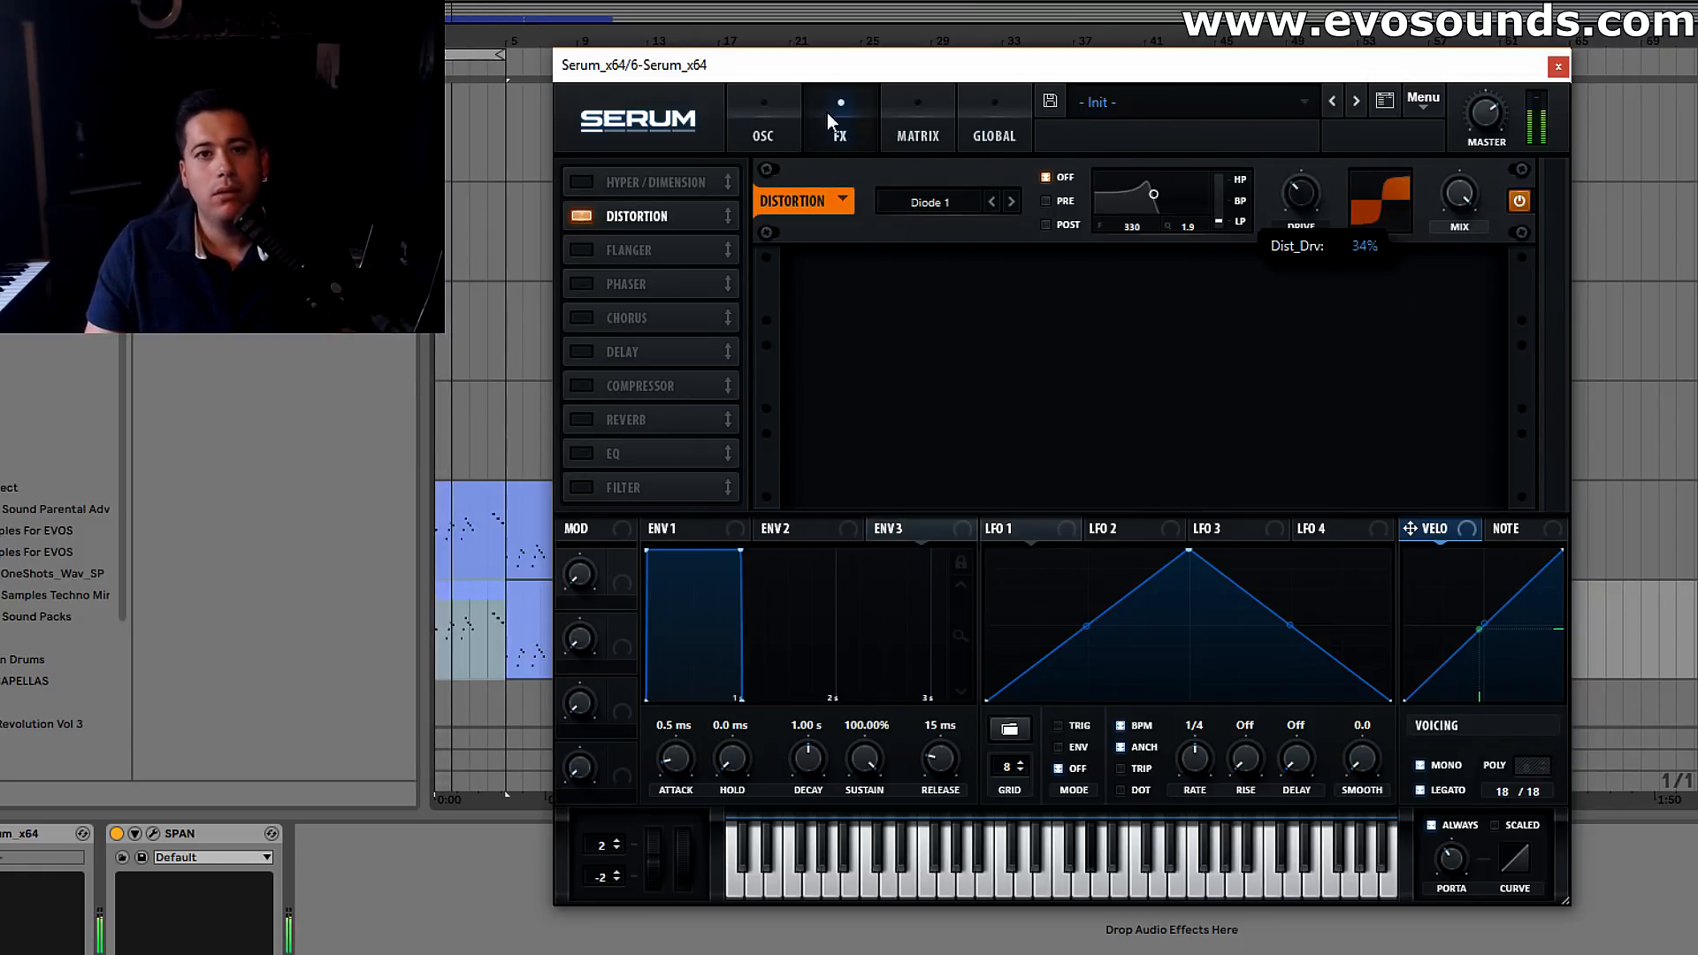
Enable the MG Low 12 filter for both oscillators A and B, and raise its cutoff
{"action": "left_click", "coordinate": [780, 108]}
{"action": "left_click", "coordinate": [1361, 178]}
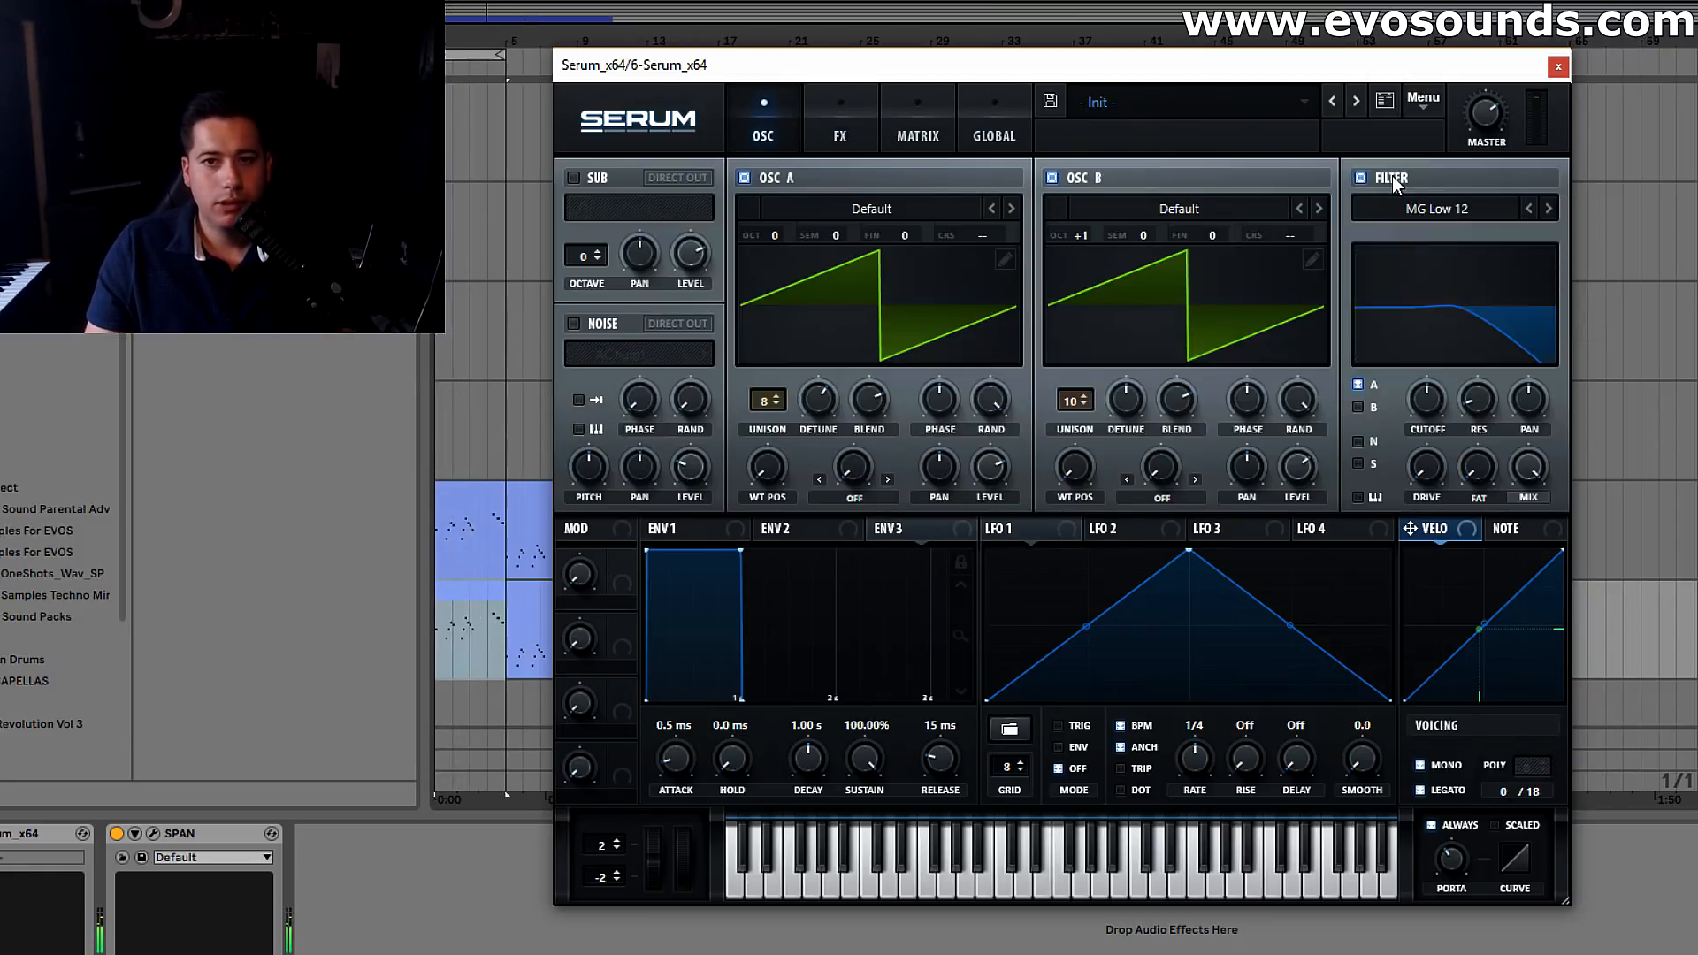
{"action": "left_click", "coordinate": [1358, 407]}
{"action": "mouse_move", "coordinate": [1431, 398]}
{"action": "left_mouse_down"}
{"action": "mouse_move", "coordinate": [1459, 371]}
{"action": "mouse_move", "coordinate": [1451, 391]}
{"action": "left_mouse_up"}
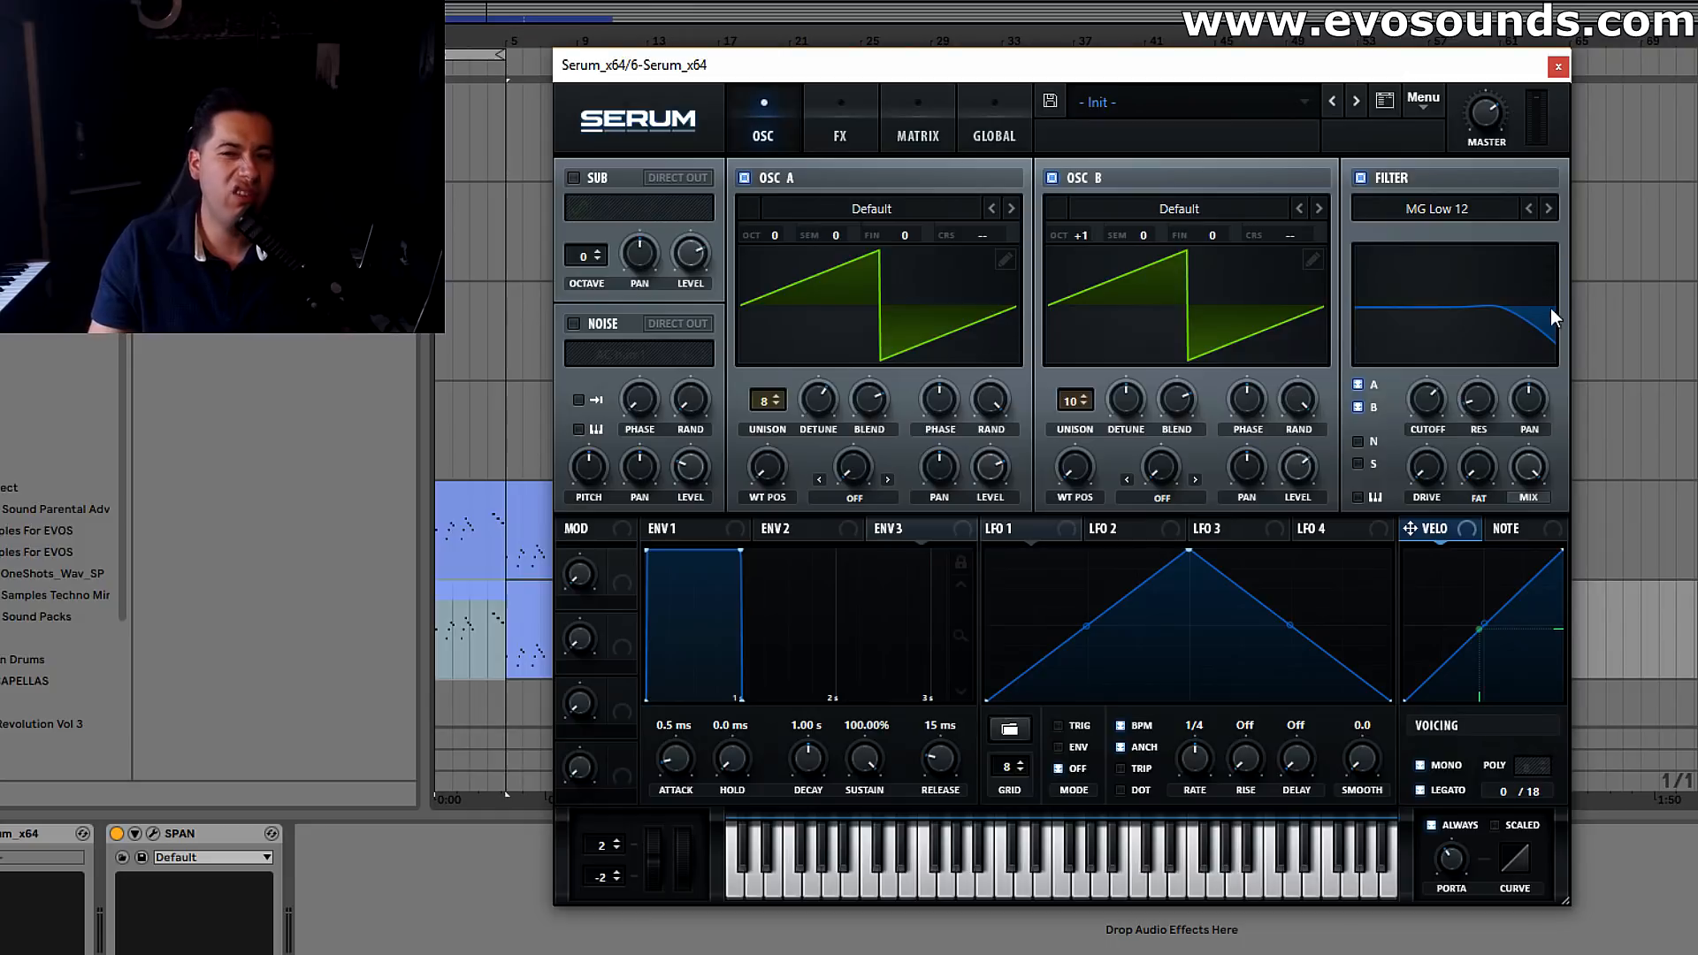
{"action": "mouse_move", "coordinate": [1447, 392]}
{"action": "left_click_drag", "start_coordinate": [1450, 397], "coordinate": [1456, 362]}
Add a Hall reverb to the effects chain and slightly lower its decay
{"action": "left_click", "coordinate": [840, 115]}
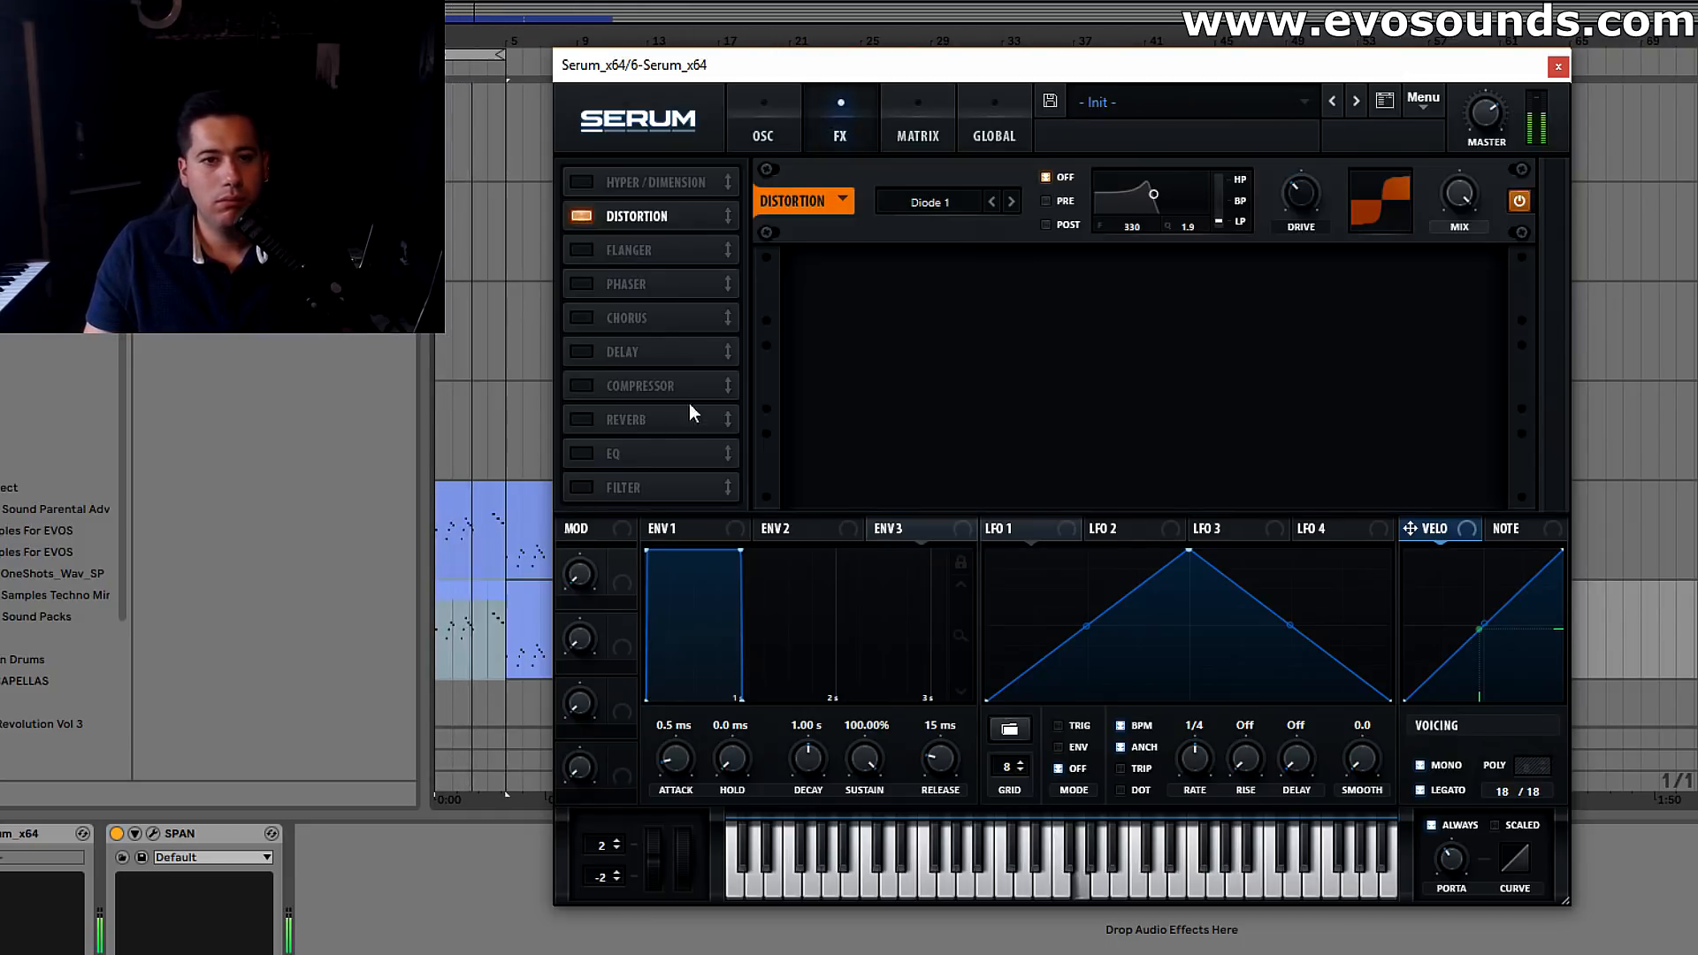
{"action": "left_click", "coordinate": [581, 419]}
{"action": "mouse_move", "coordinate": [1038, 279]}
{"action": "left_mouse_down"}
{"action": "mouse_move", "coordinate": [1005, 303]}
{"action": "mouse_move", "coordinate": [970, 293]}
{"action": "mouse_move", "coordinate": [1034, 290]}
{"action": "left_mouse_up"}
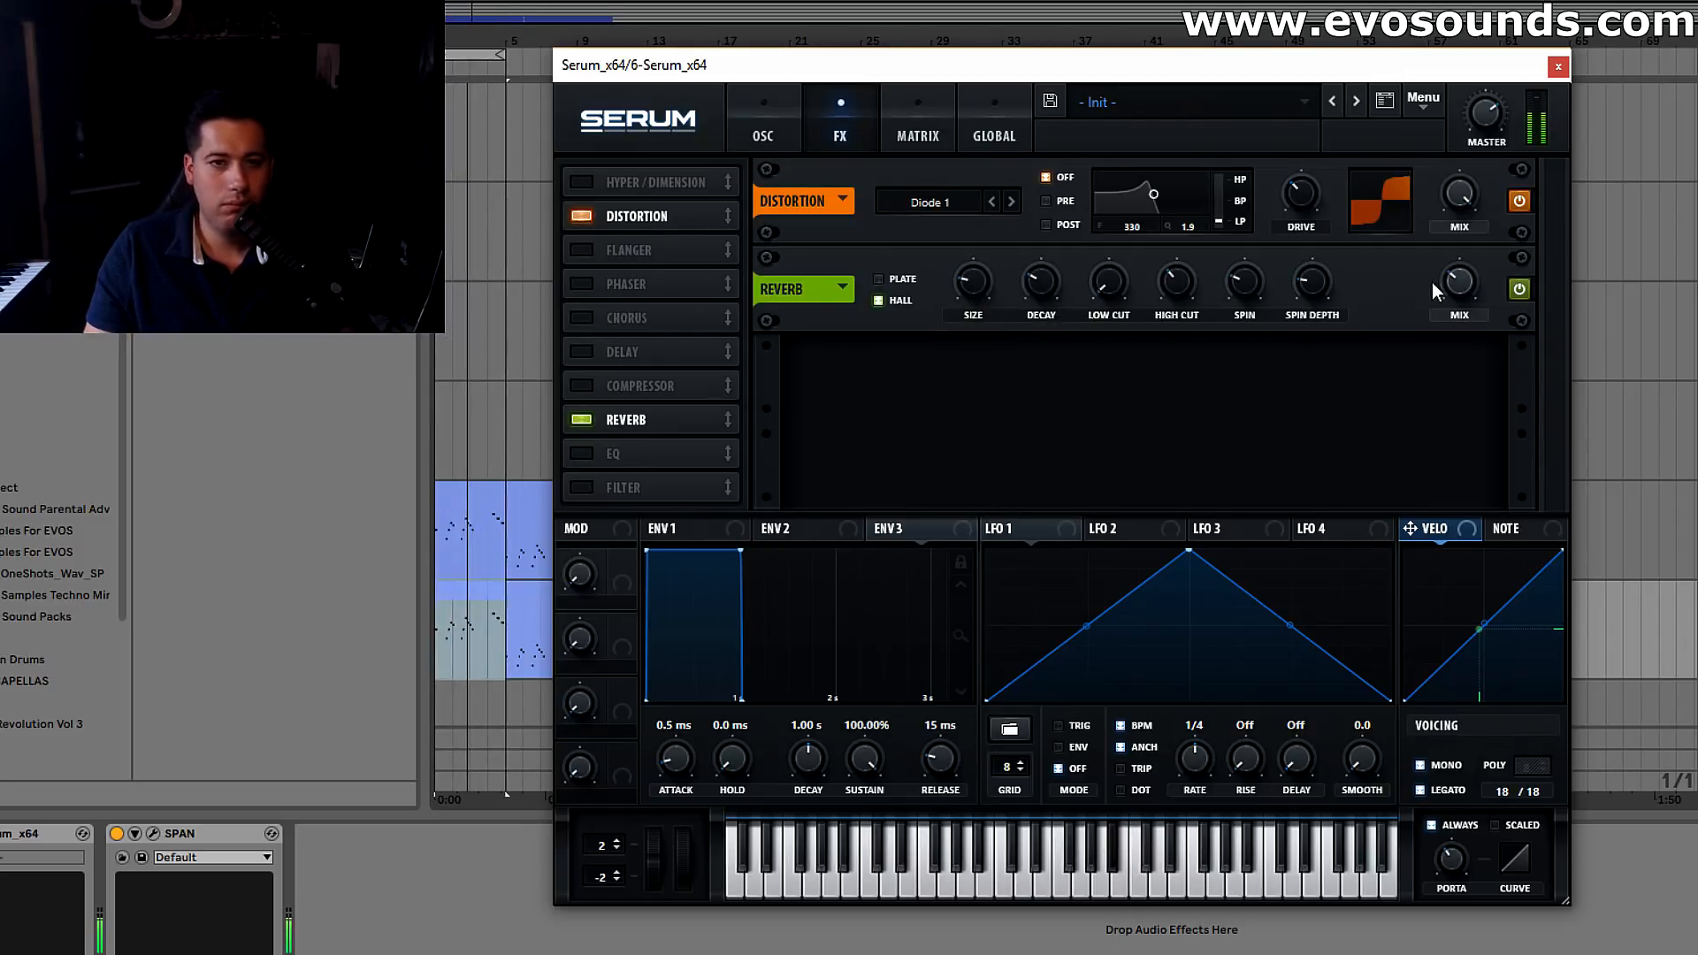
Add a compressor in multiband mode, raise its gain and adjust the high band while the loop plays
{"action": "left_click", "coordinate": [615, 394]}
{"action": "left_click", "coordinate": [1243, 314]}
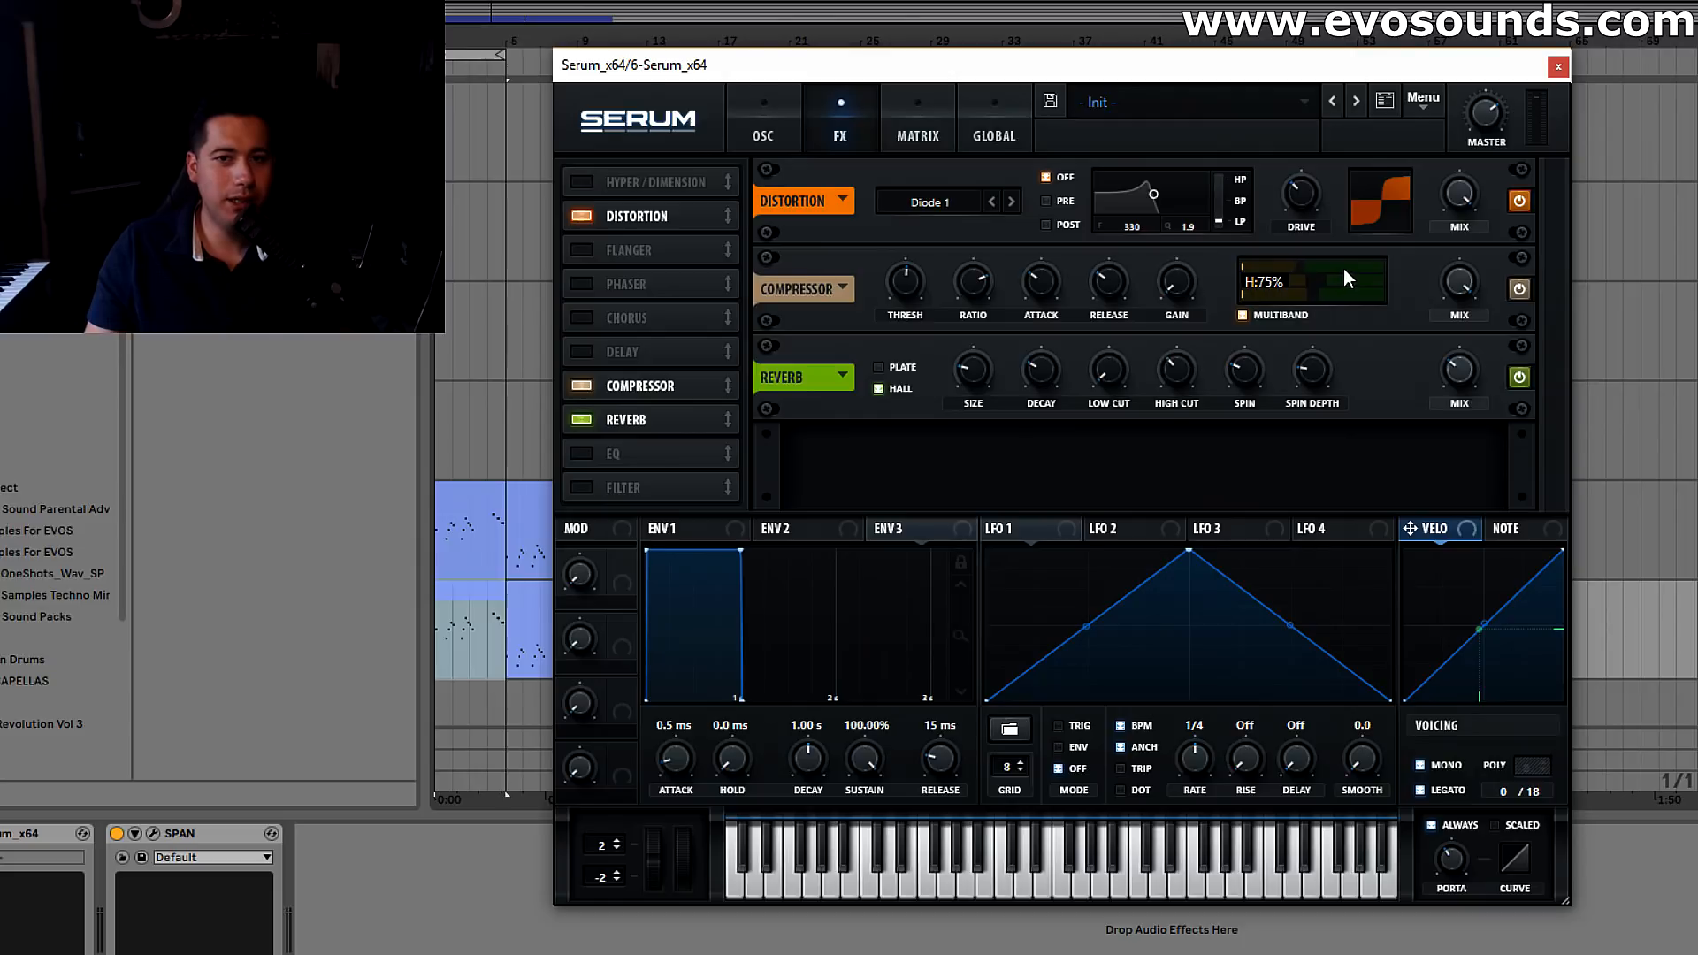
{"action": "left_click_drag", "start_coordinate": [1171, 283], "coordinate": [1176, 259]}
{"action": "key", "text": "space"}
{"action": "left_click_drag", "start_coordinate": [1328, 262], "coordinate": [1329, 266]}
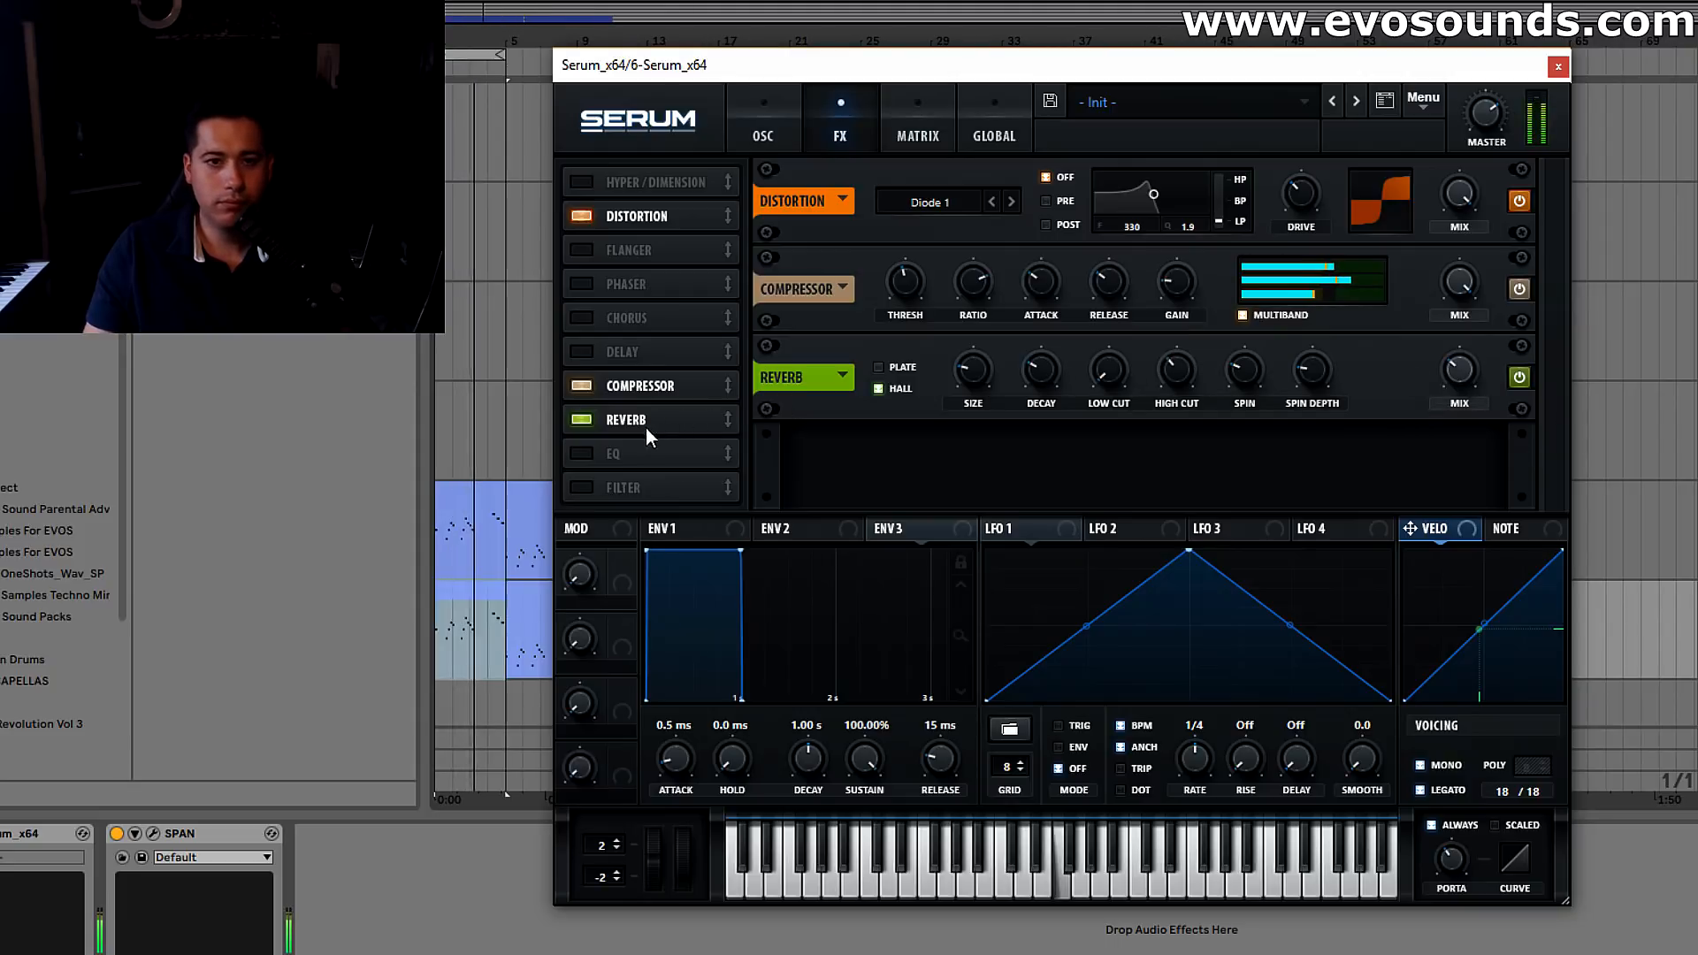
Enable the EQ with its low-shelf gain cut, and set the compressor mix to 72
{"action": "left_click", "coordinate": [583, 453]}
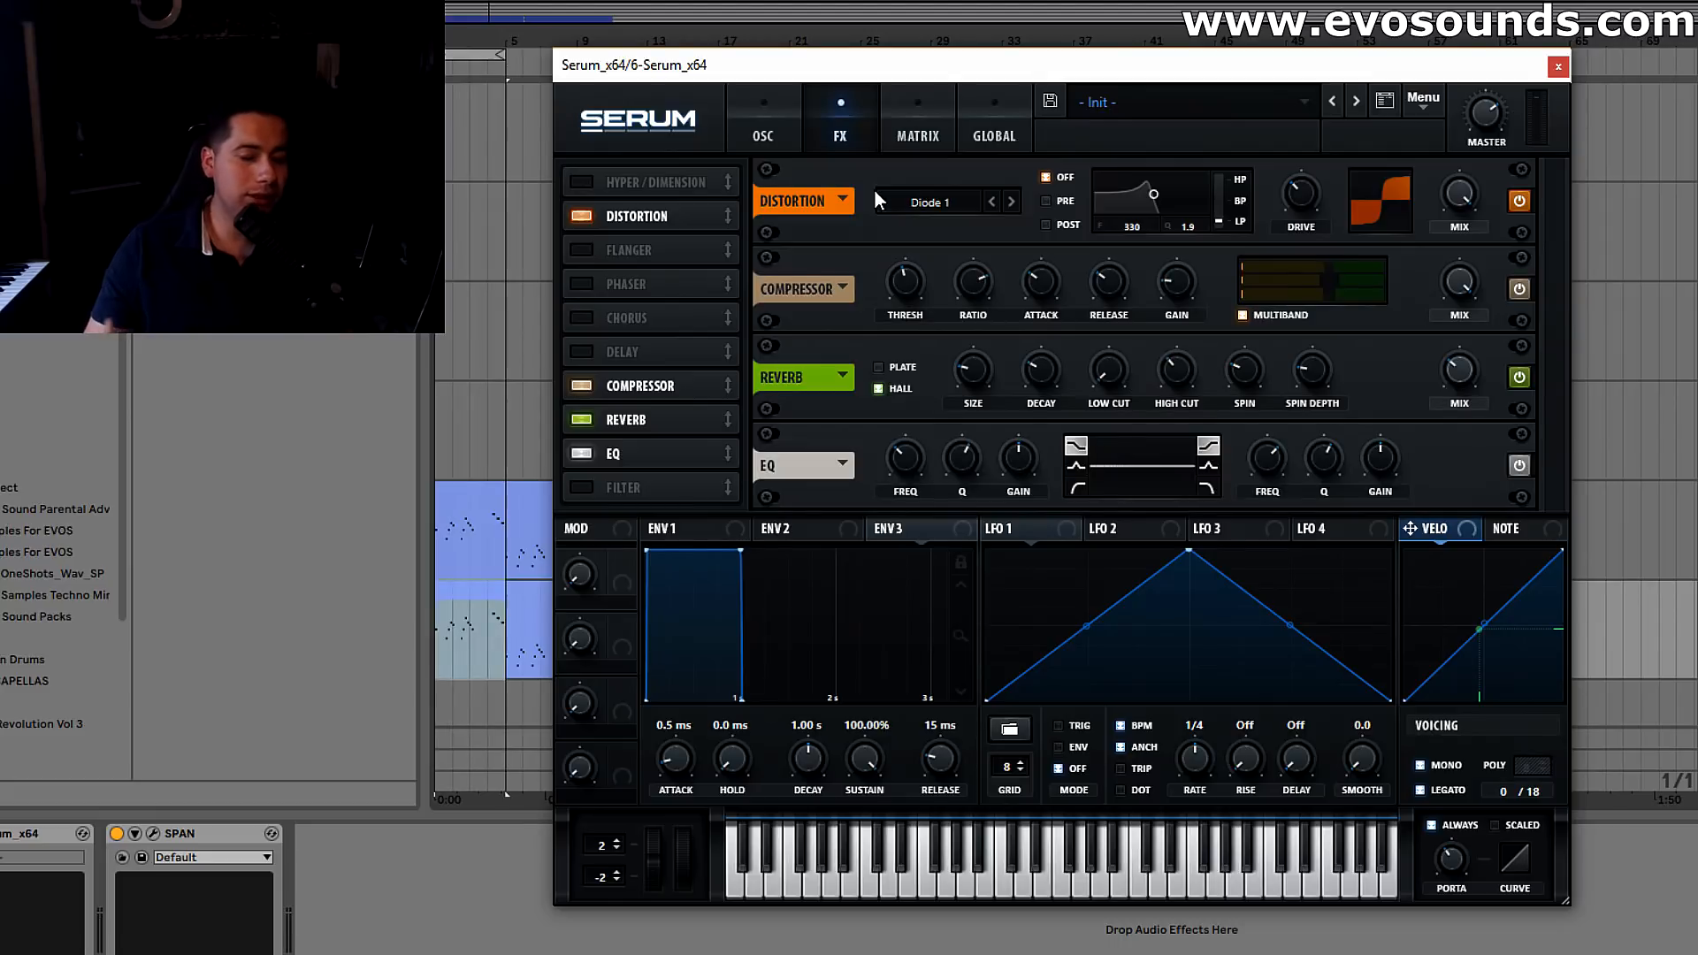
{"action": "left_click_drag", "start_coordinate": [1024, 478], "coordinate": [831, 730]}
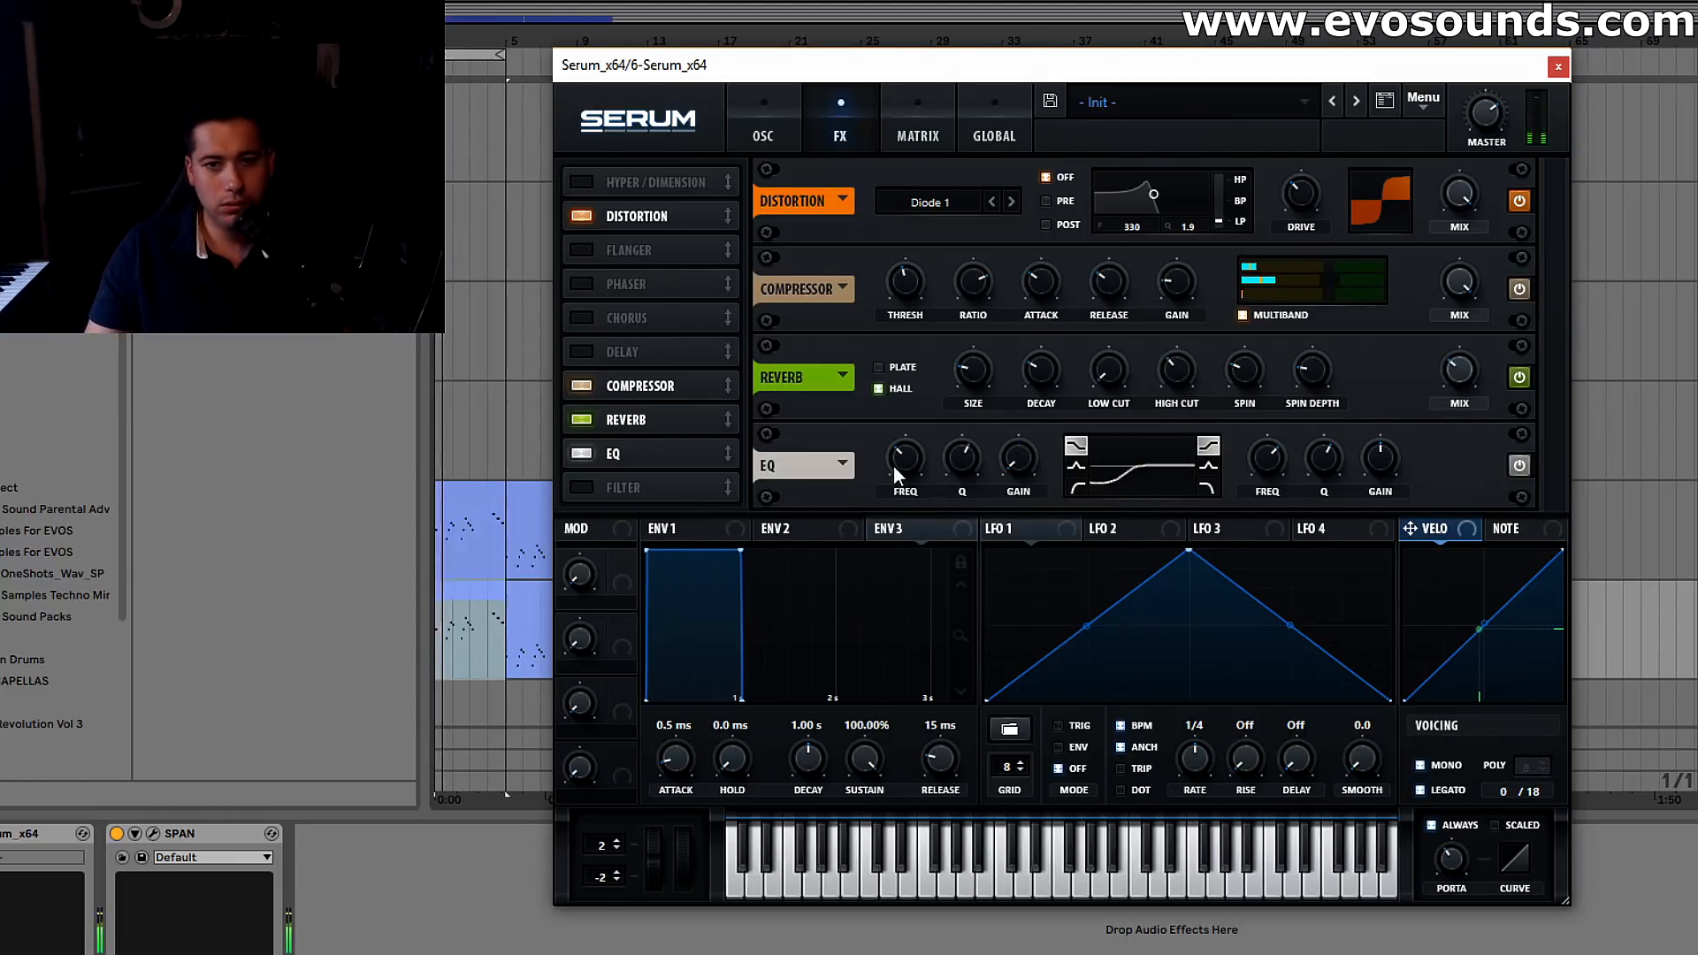
{"action": "mouse_move", "coordinate": [883, 469]}
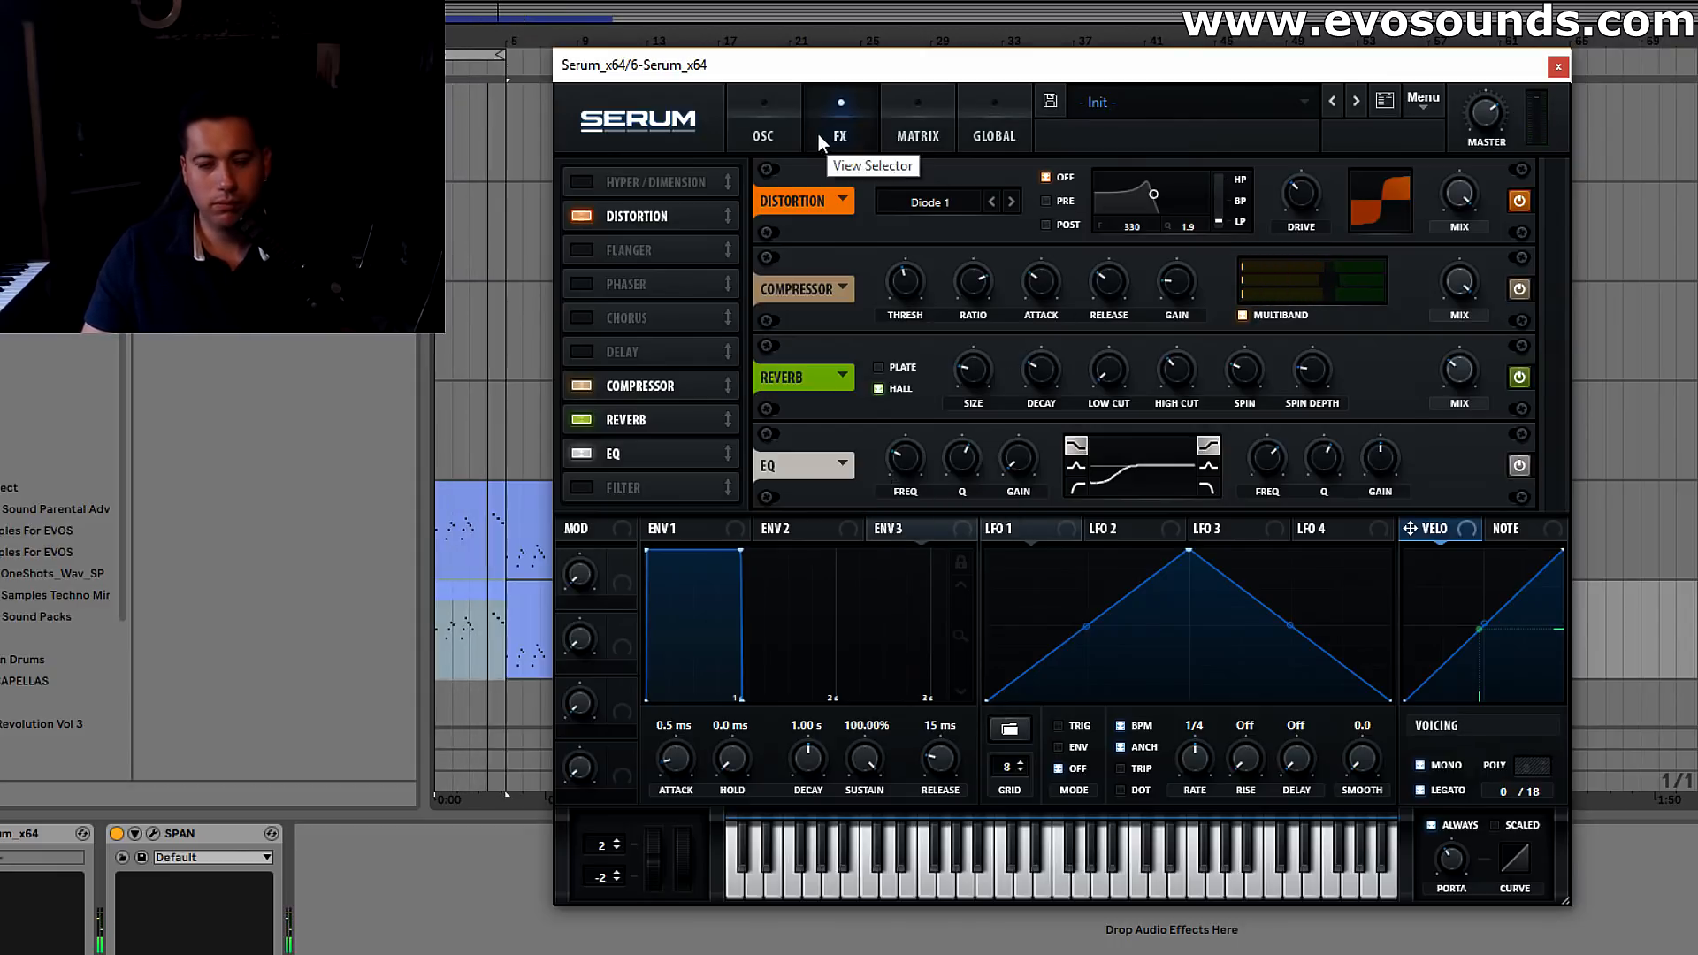
{"action": "mouse_move", "coordinate": [1435, 322]}
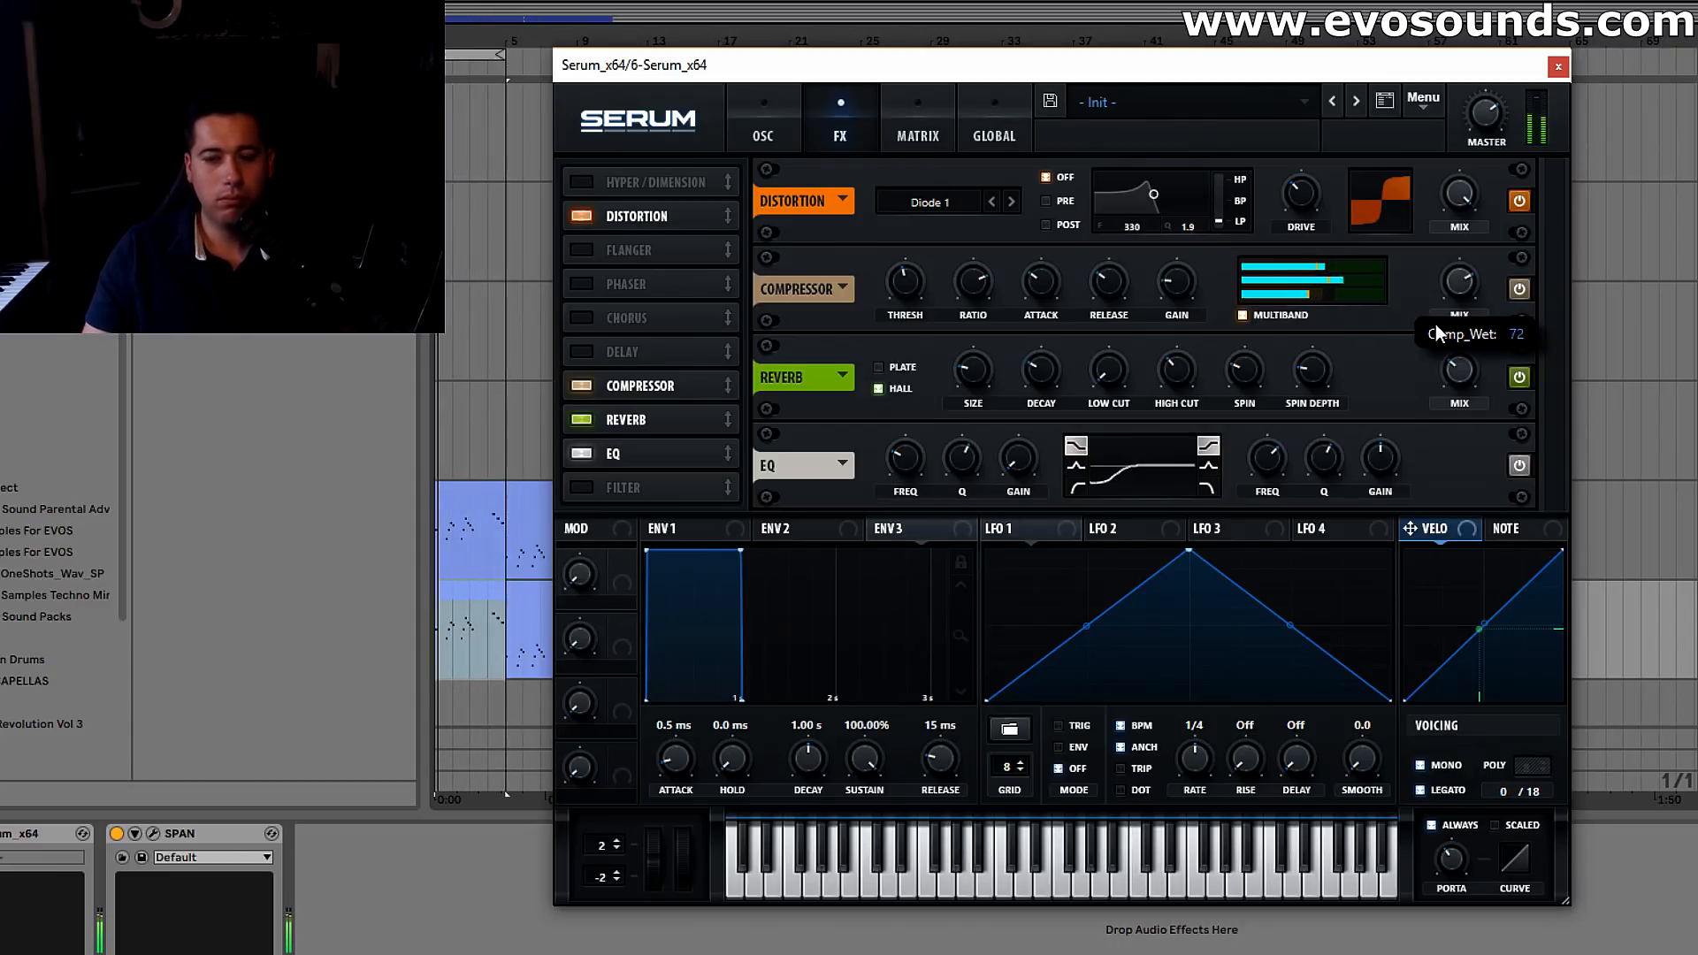
Enable the noise oscillator and load the J106 HP_Cho sample from the Analog category
{"action": "left_click", "coordinate": [764, 132]}
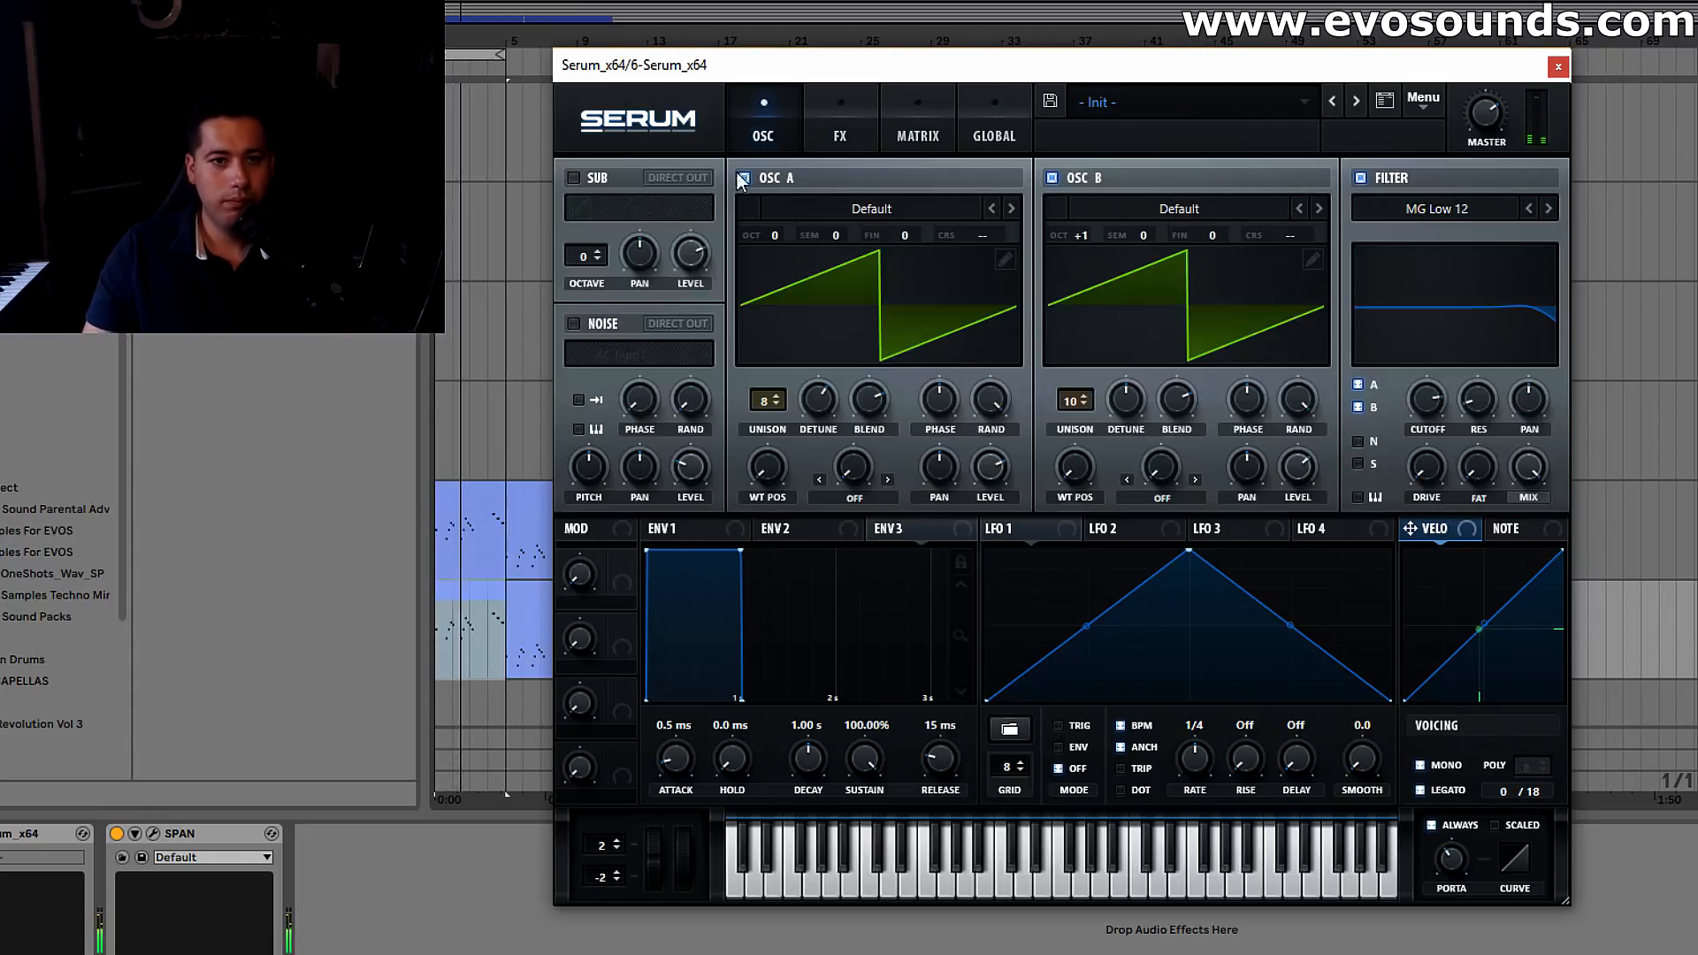
{"action": "left_click", "coordinate": [591, 325]}
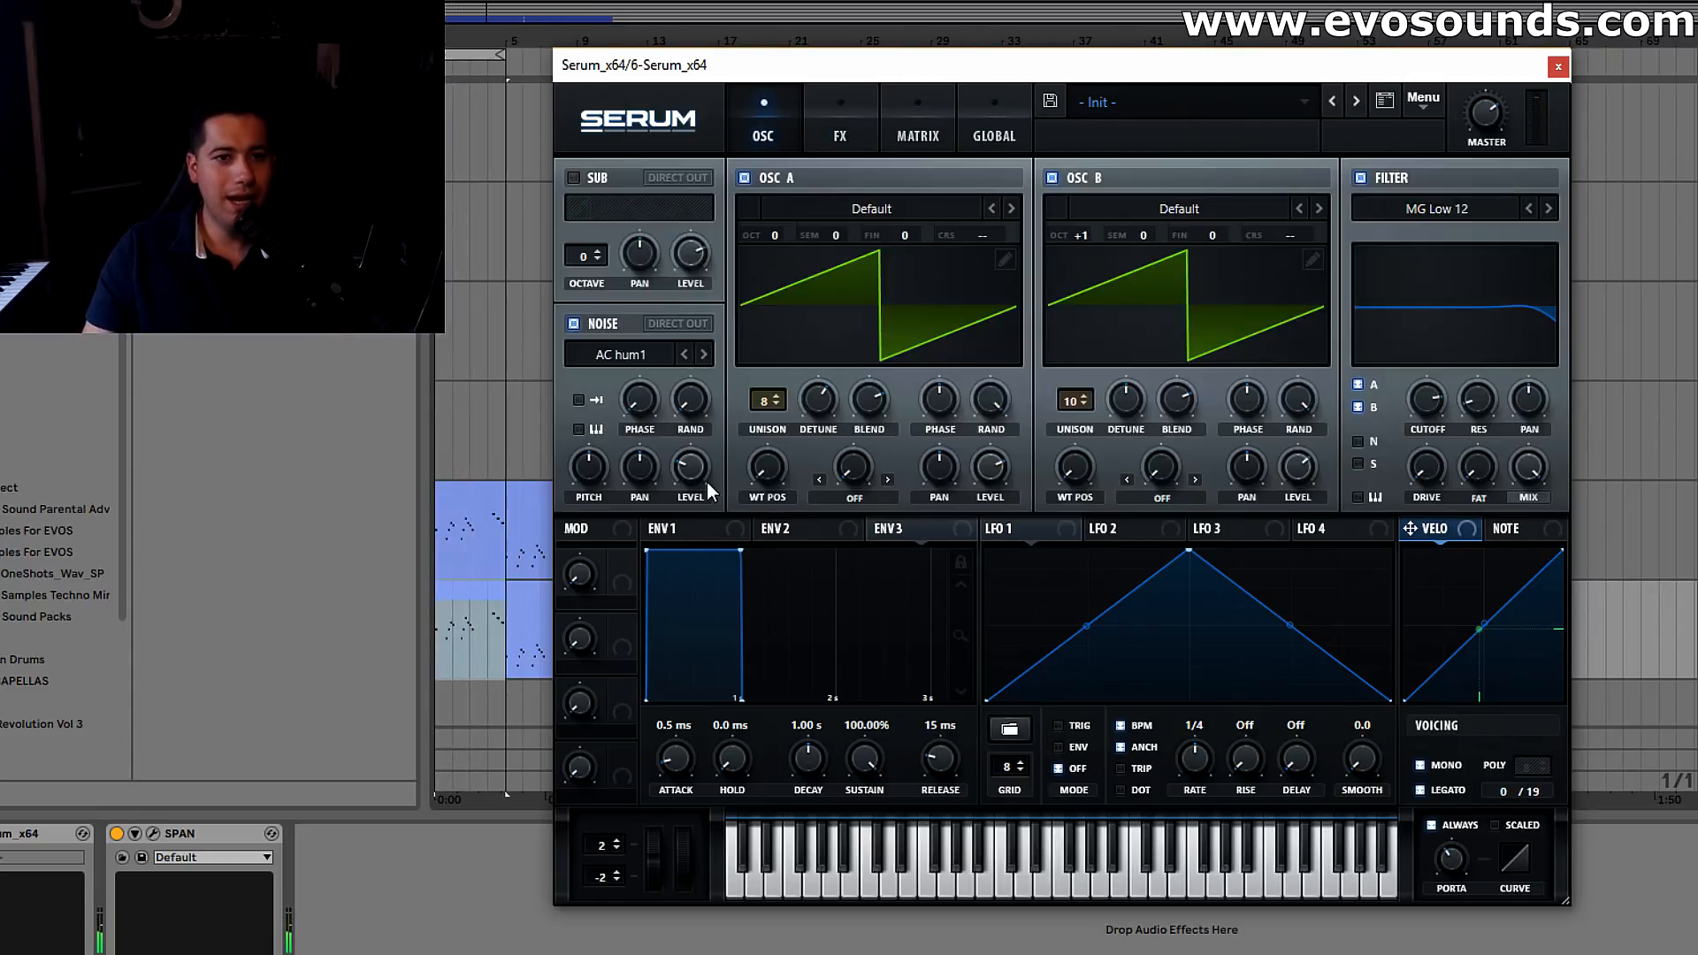
{"action": "left_click", "coordinate": [679, 356]}
{"action": "mouse_move", "coordinate": [796, 381]}
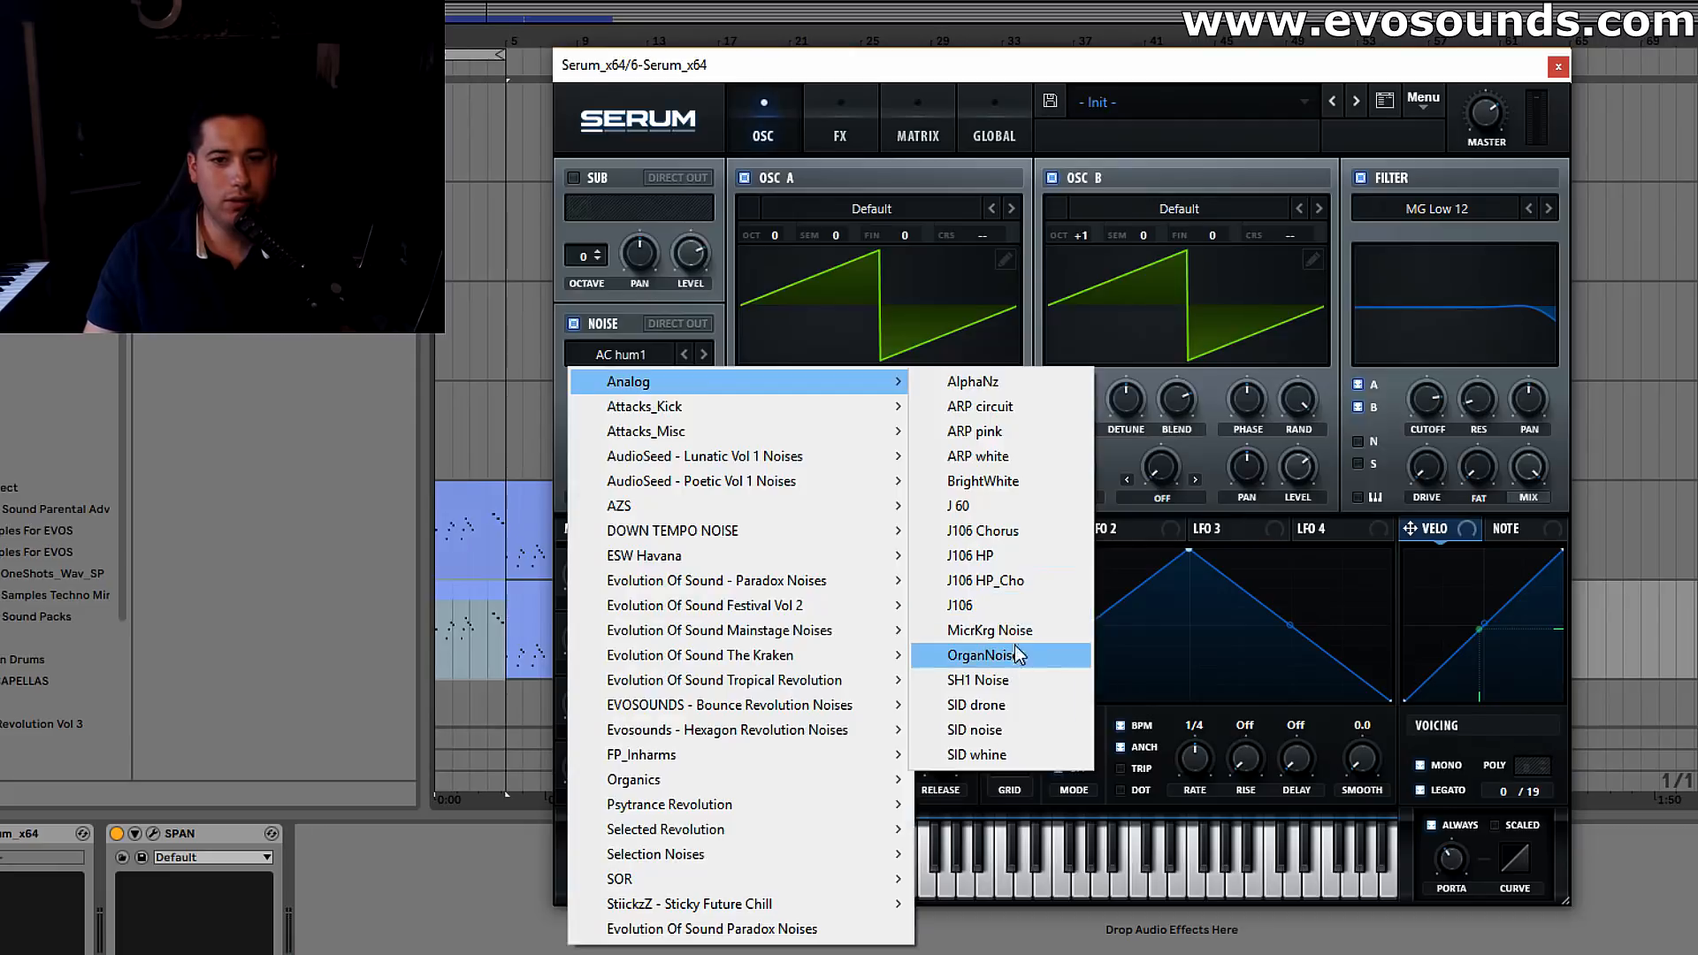
{"action": "left_click", "coordinate": [1027, 589]}
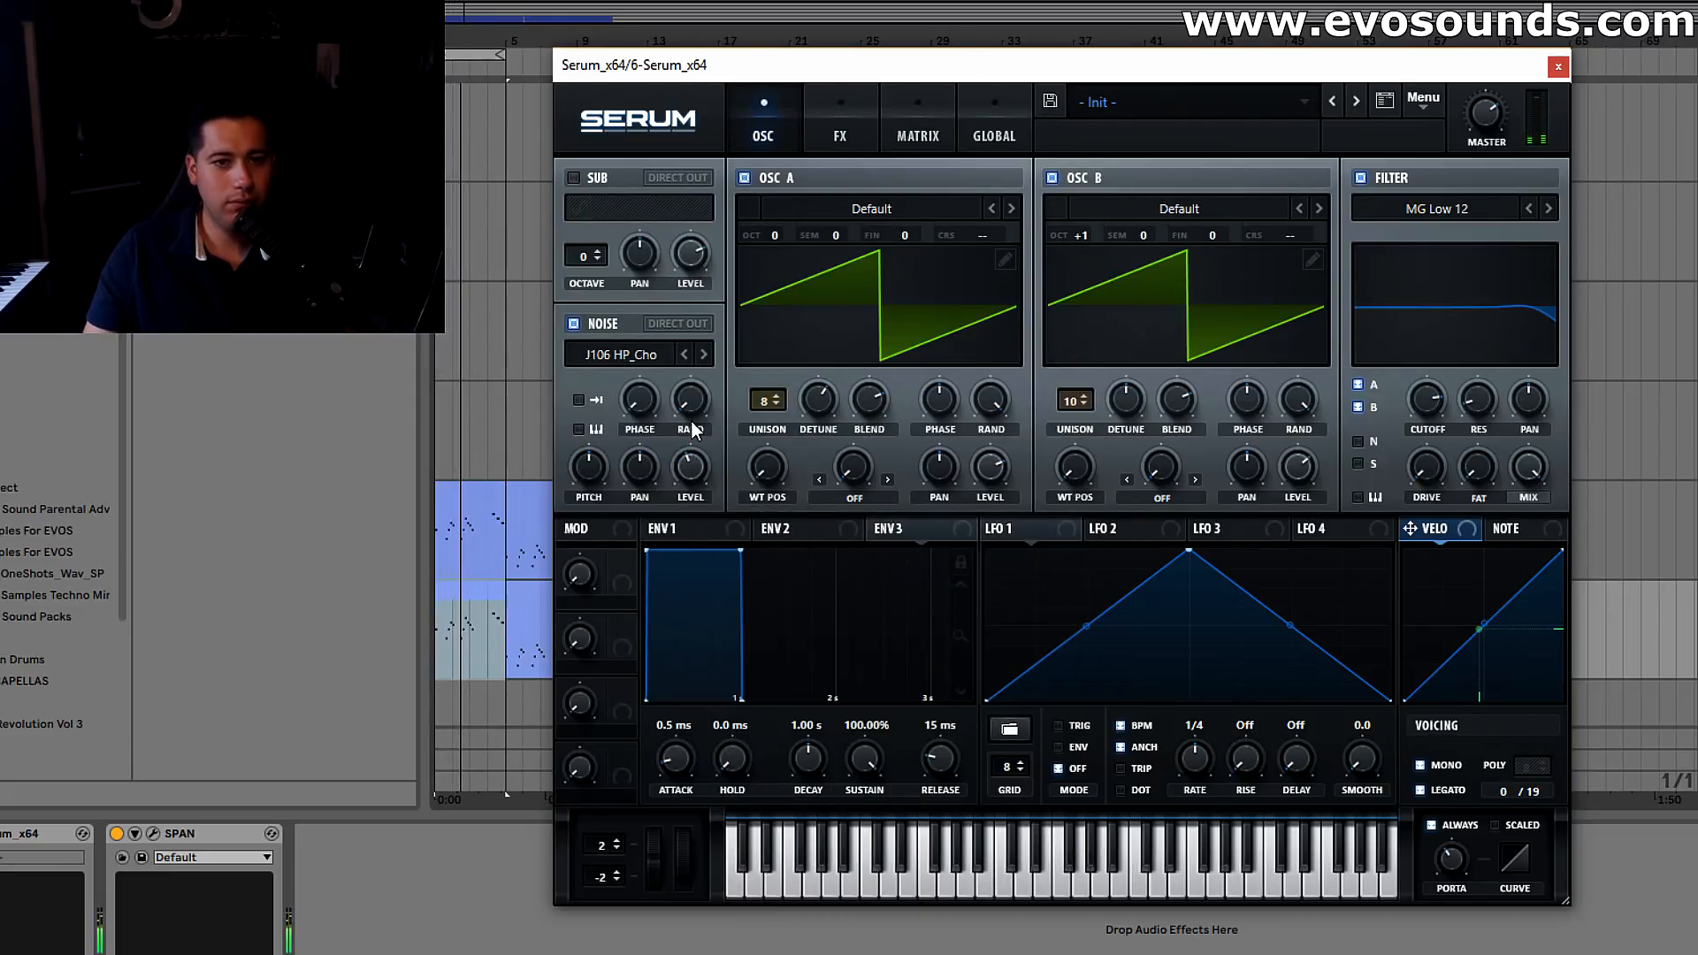
{"action": "left_click", "coordinate": [840, 132]}
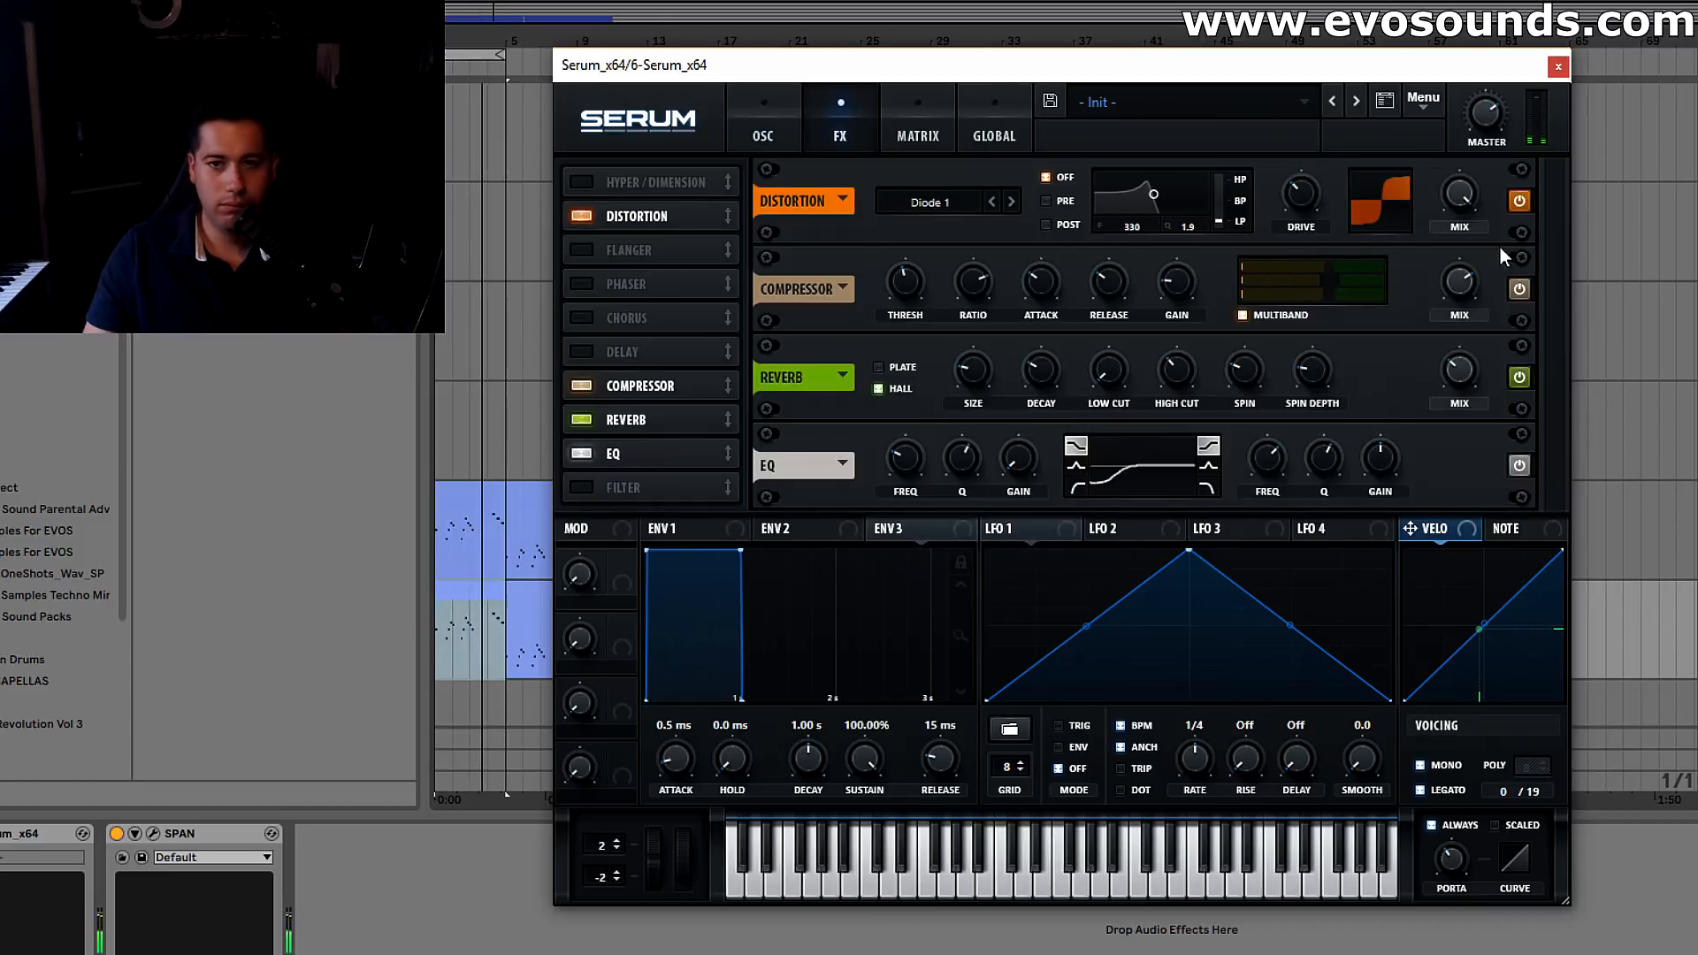
{"action": "left_click", "coordinate": [766, 128]}
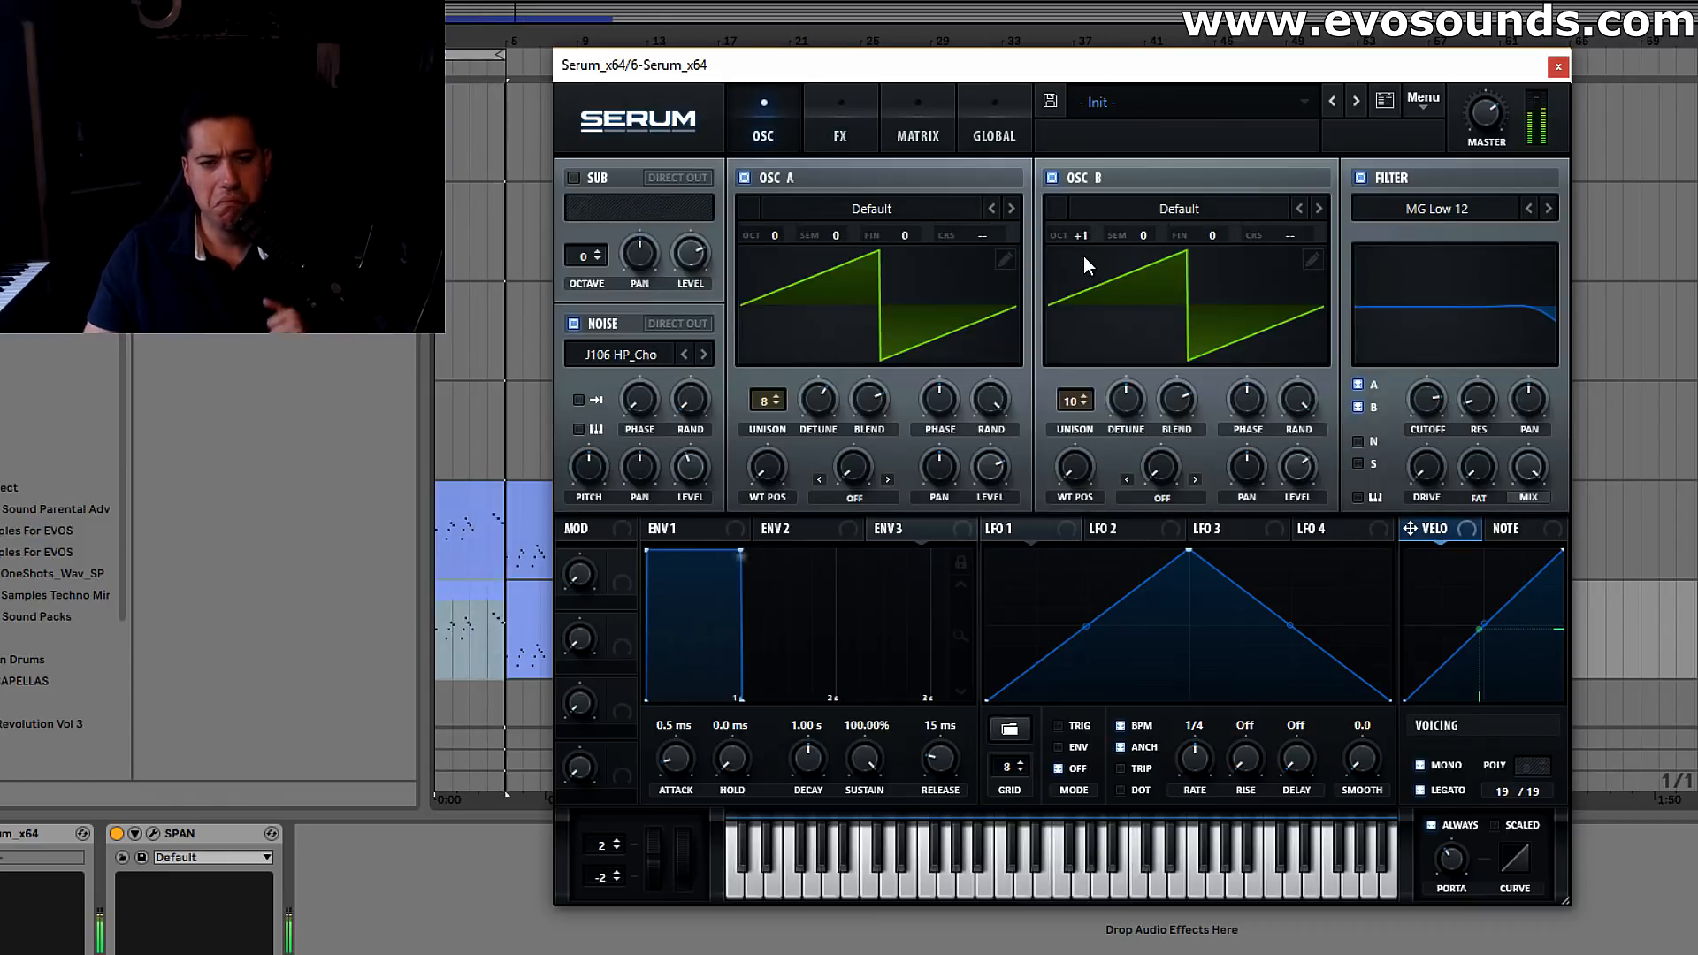
Assign LFO 1 to the fine tuning of oscillators A and B, with a lowered peak and a 1/32 rate
{"action": "left_click", "coordinate": [1219, 528]}
{"action": "left_click", "coordinate": [1026, 530]}
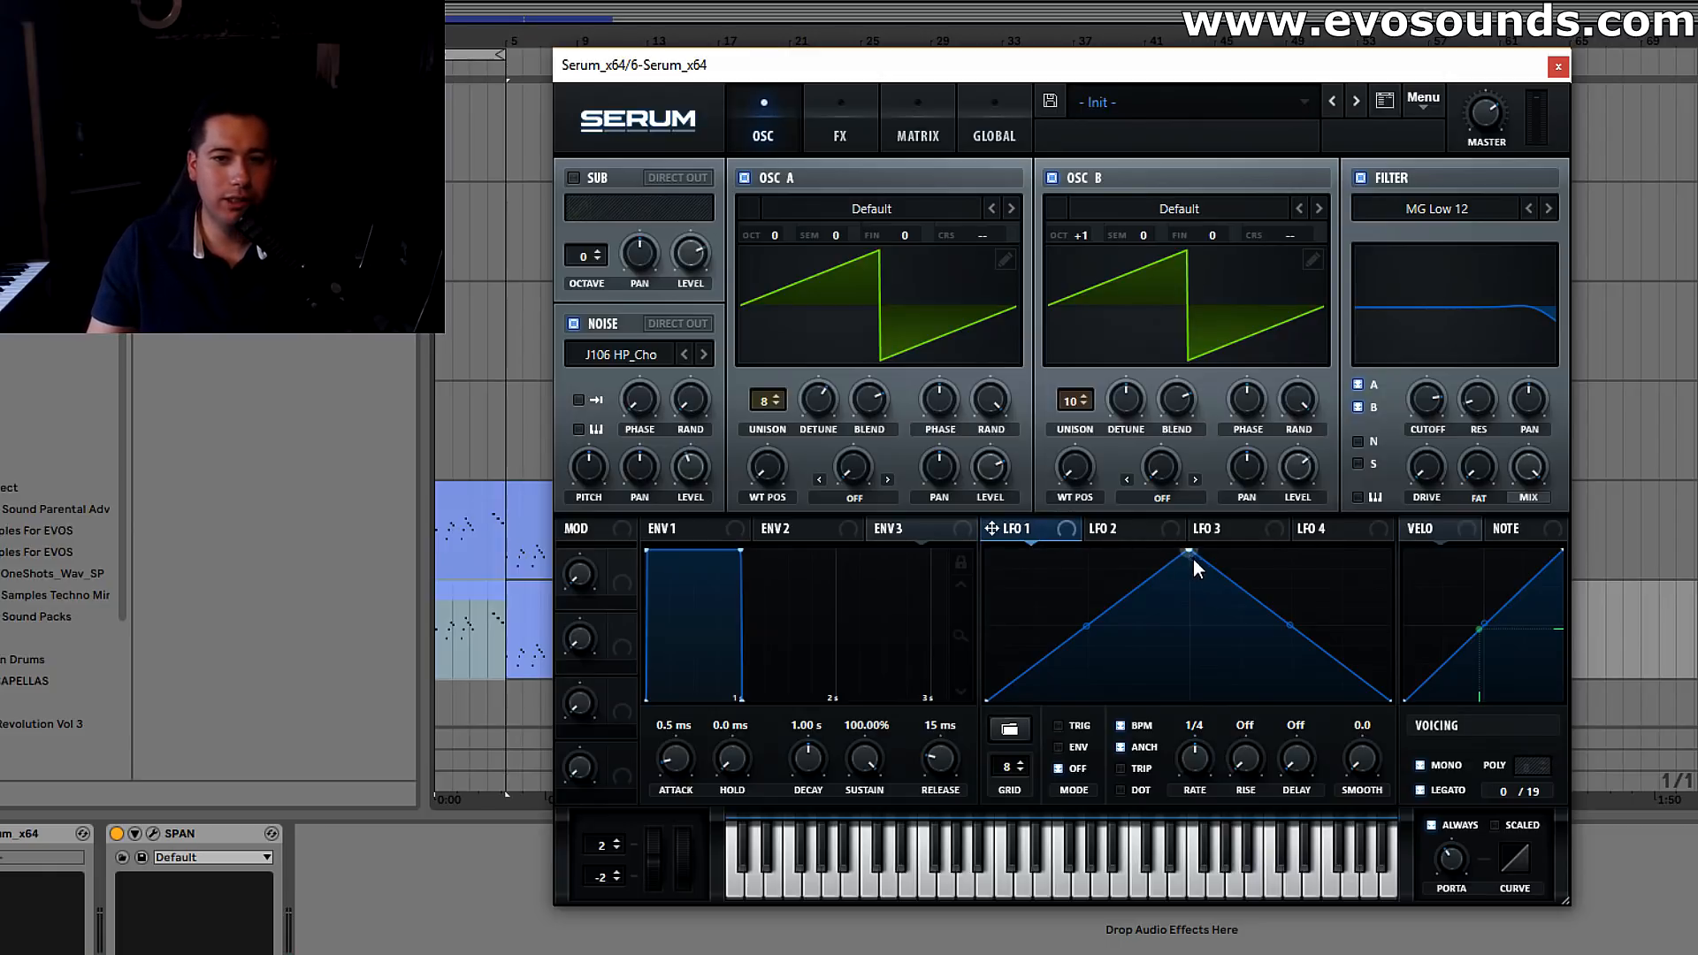
{"action": "left_click_drag", "start_coordinate": [923, 235], "coordinate": [908, 288]}
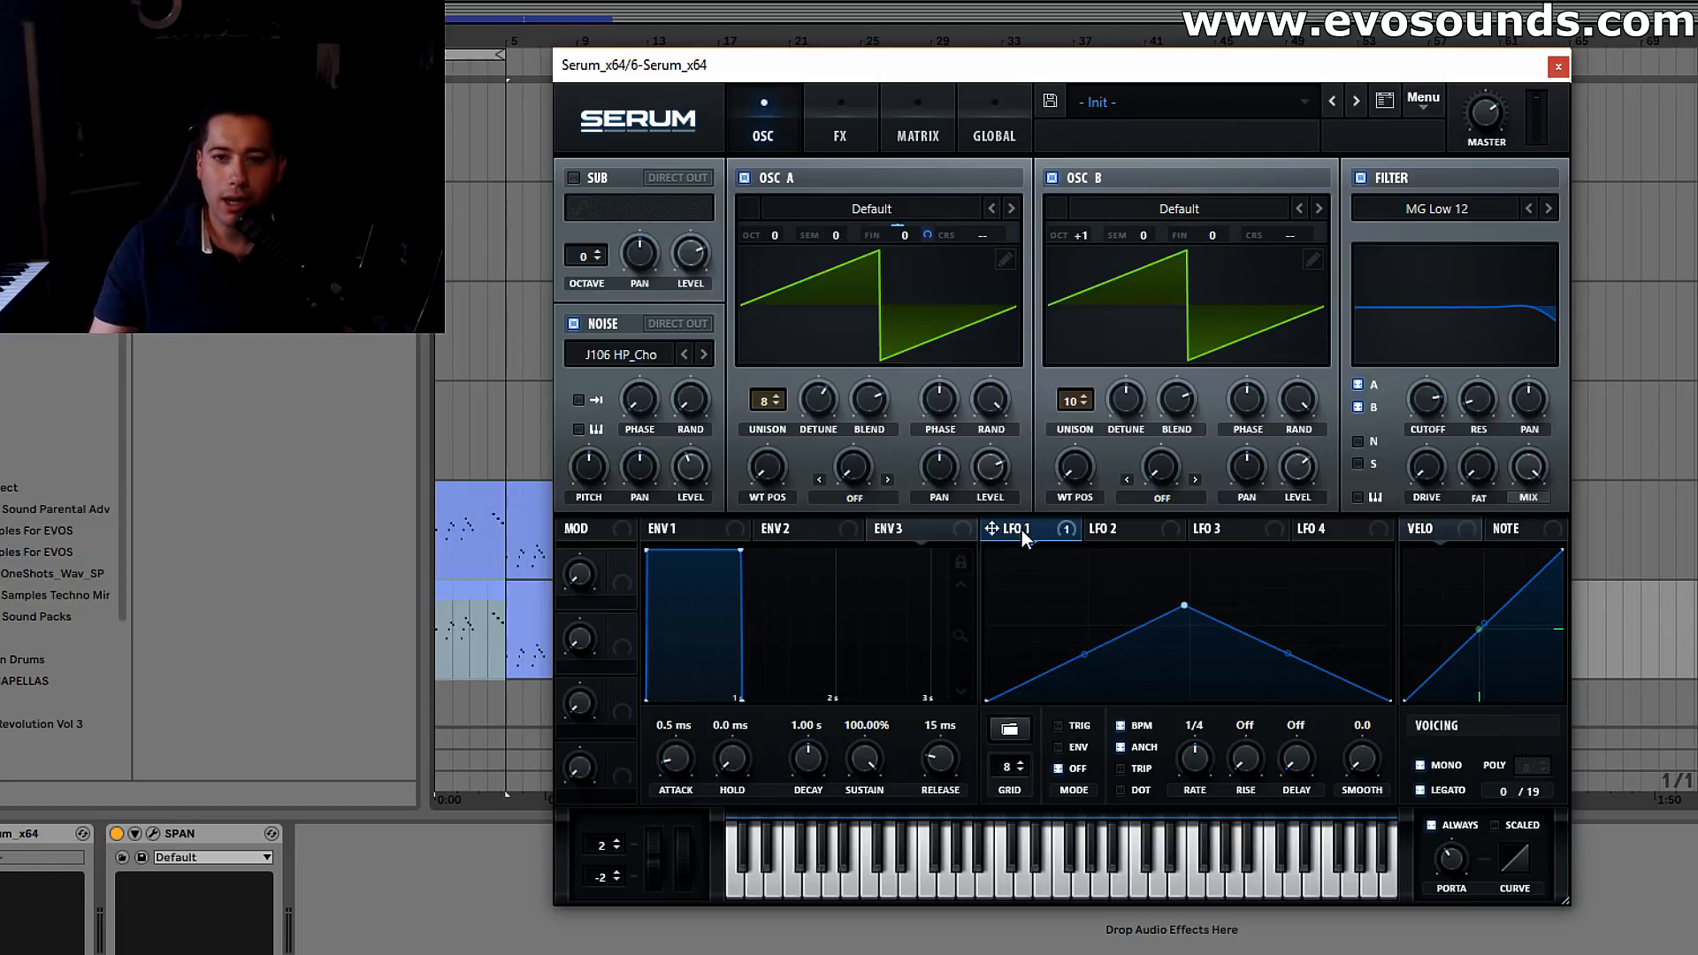
{"action": "left_click_drag", "start_coordinate": [1237, 235], "coordinate": [1236, 270]}
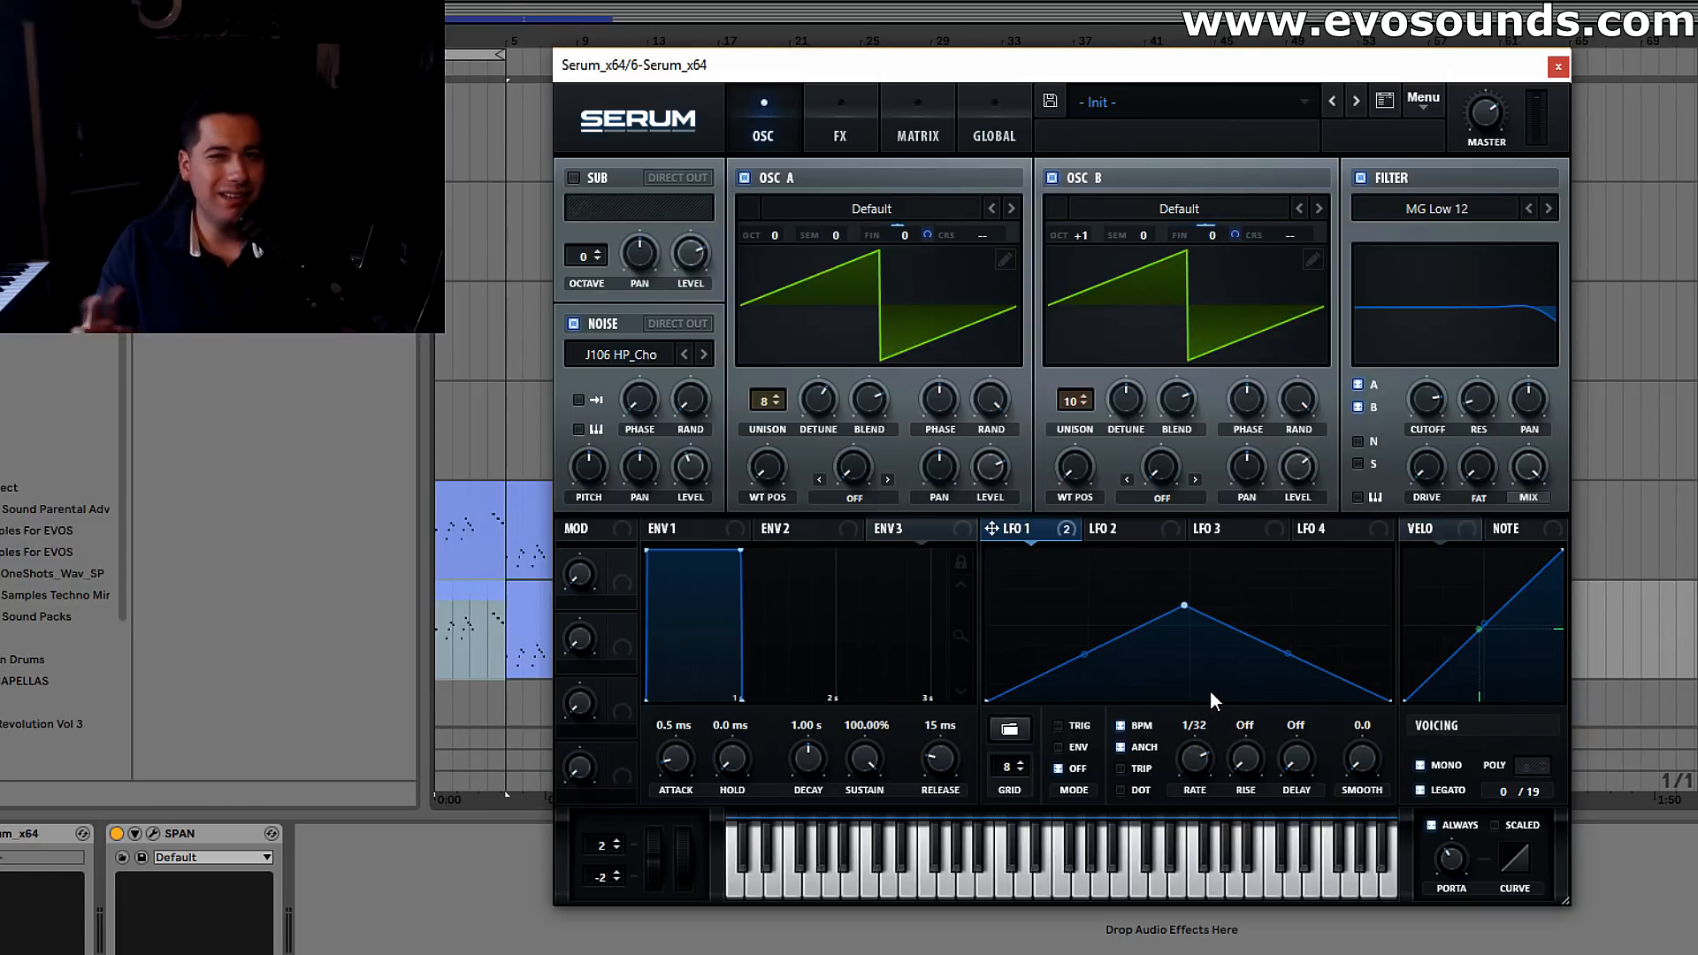
Play the loop, set oscillator B's unison detune to 0.34 and the distortion drive to 9%
{"action": "key", "text": "space"}
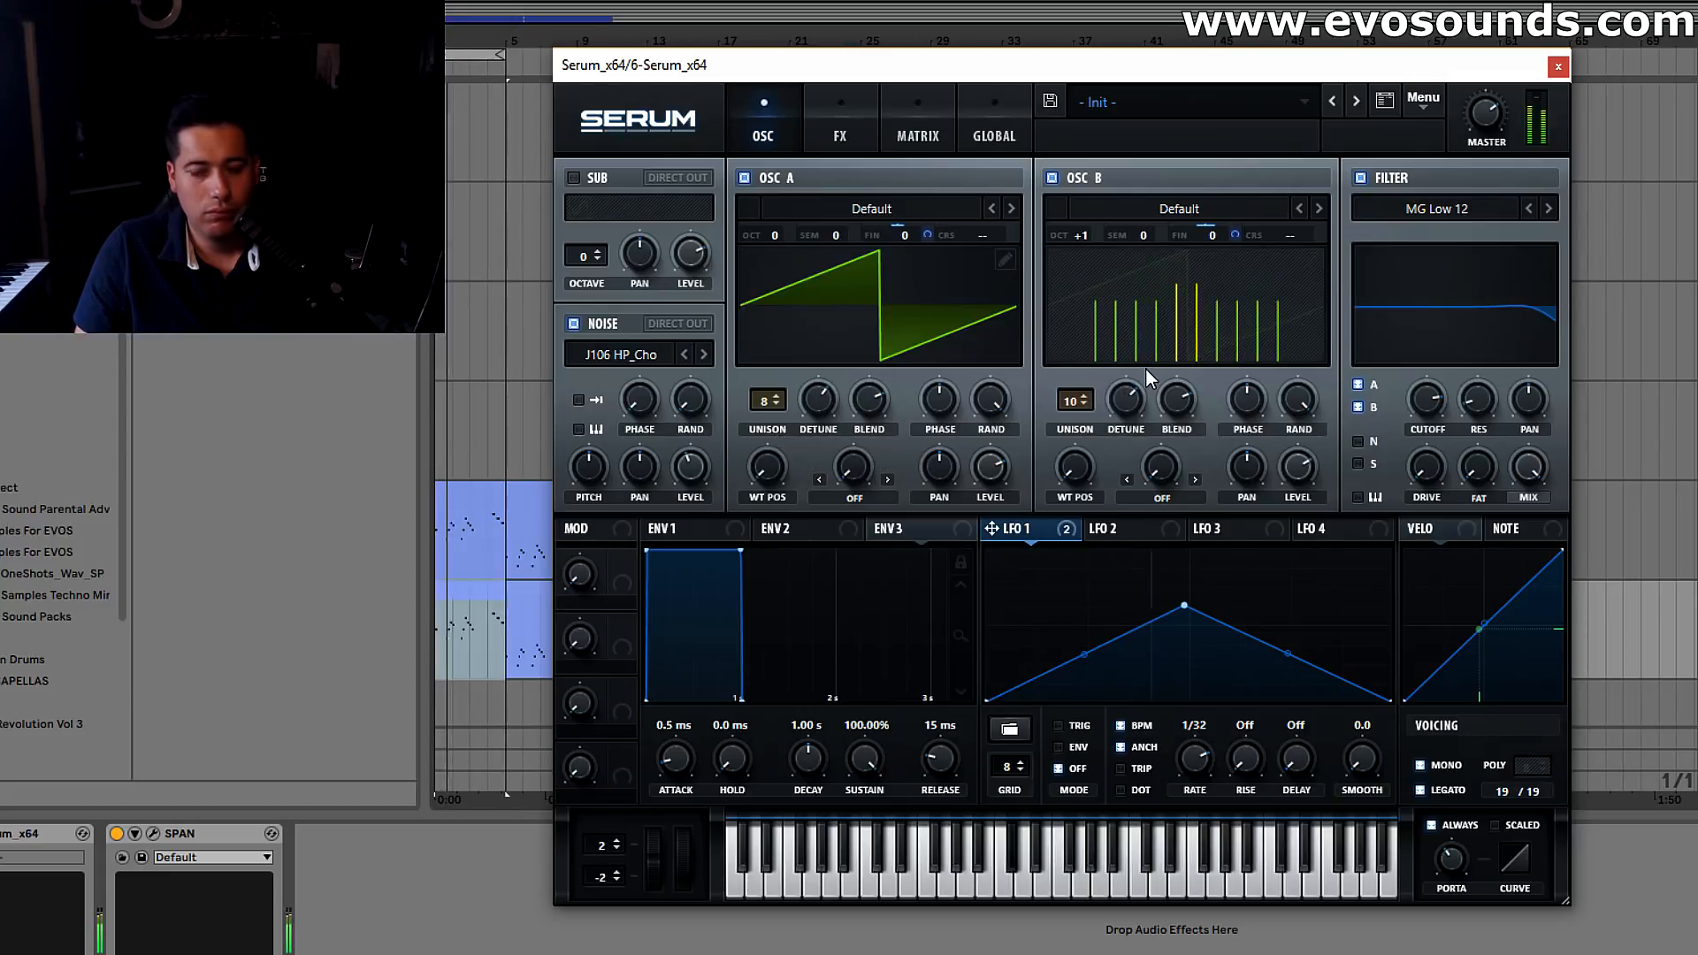
{"action": "mouse_move", "coordinate": [1111, 423]}
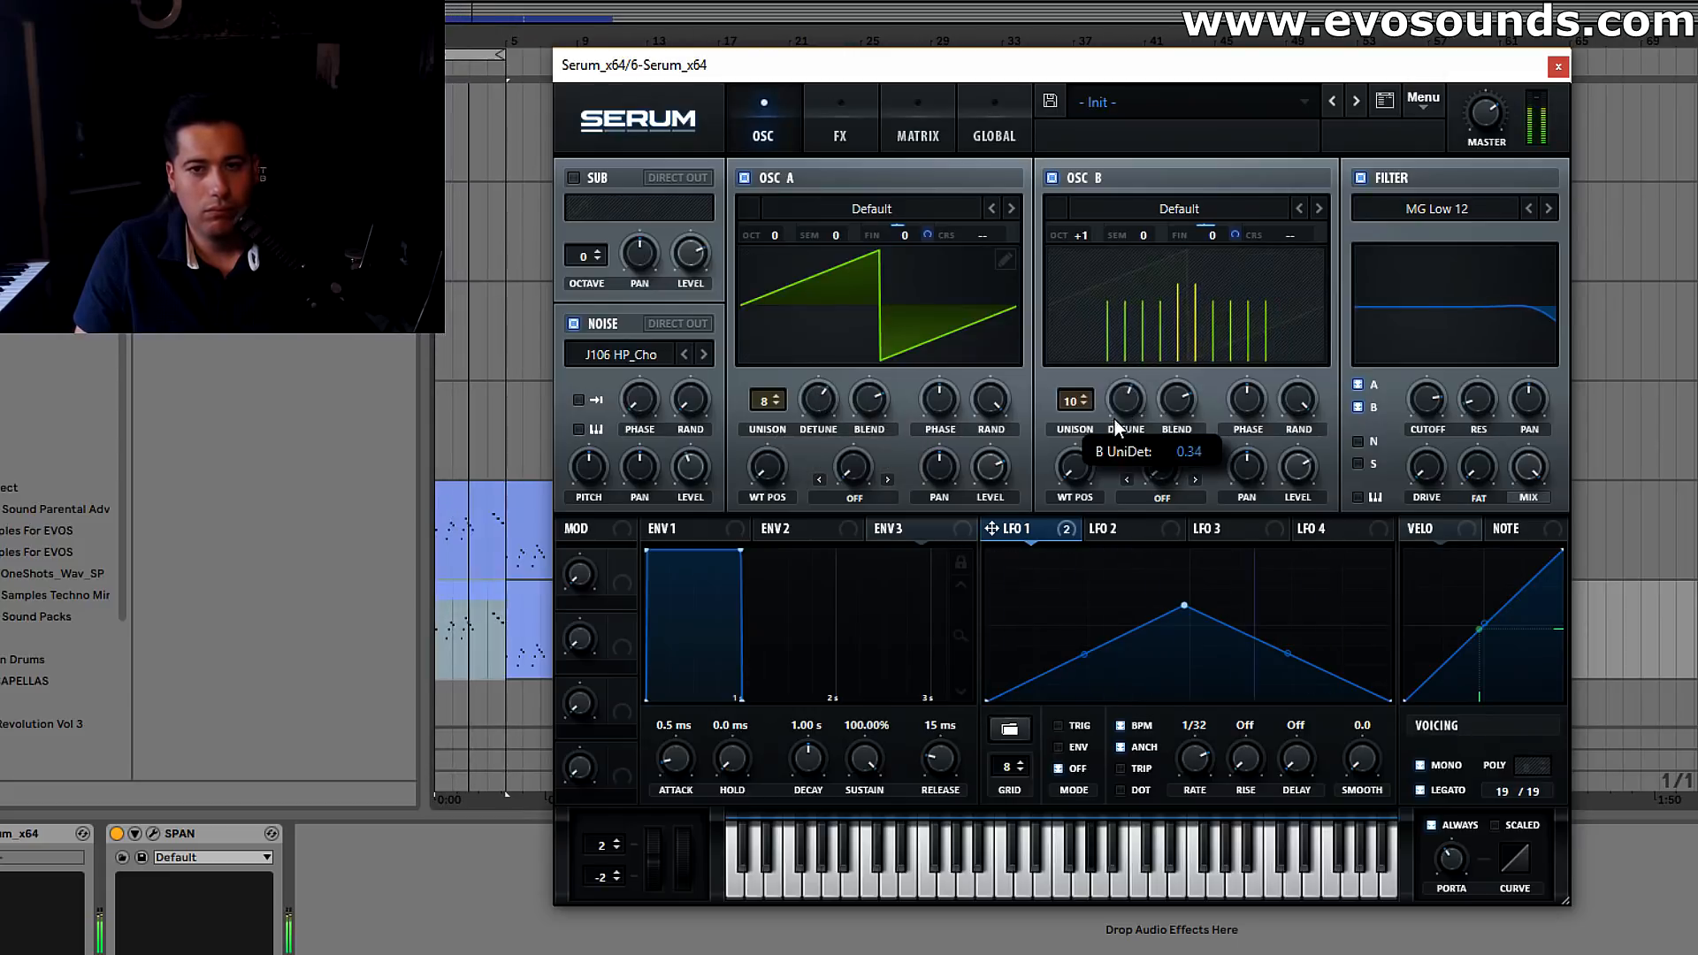
{"action": "left_click", "coordinate": [840, 133]}
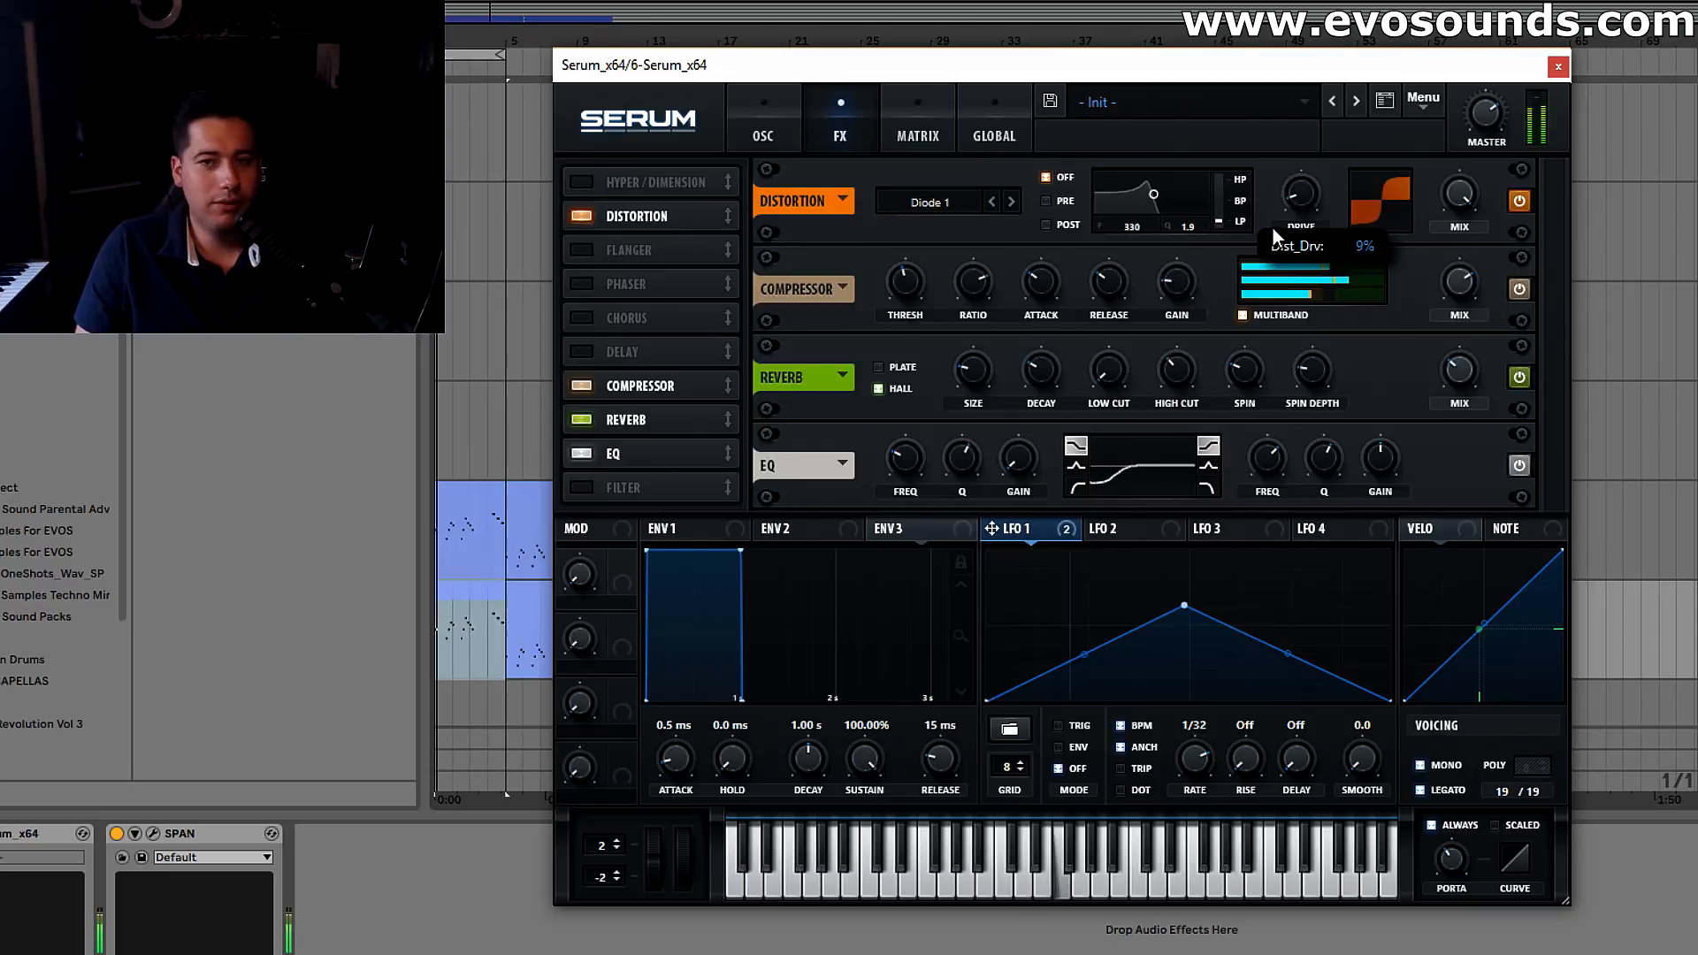
Assign LFO 1 to the phase of oscillators A and B
{"action": "left_click", "coordinate": [762, 133]}
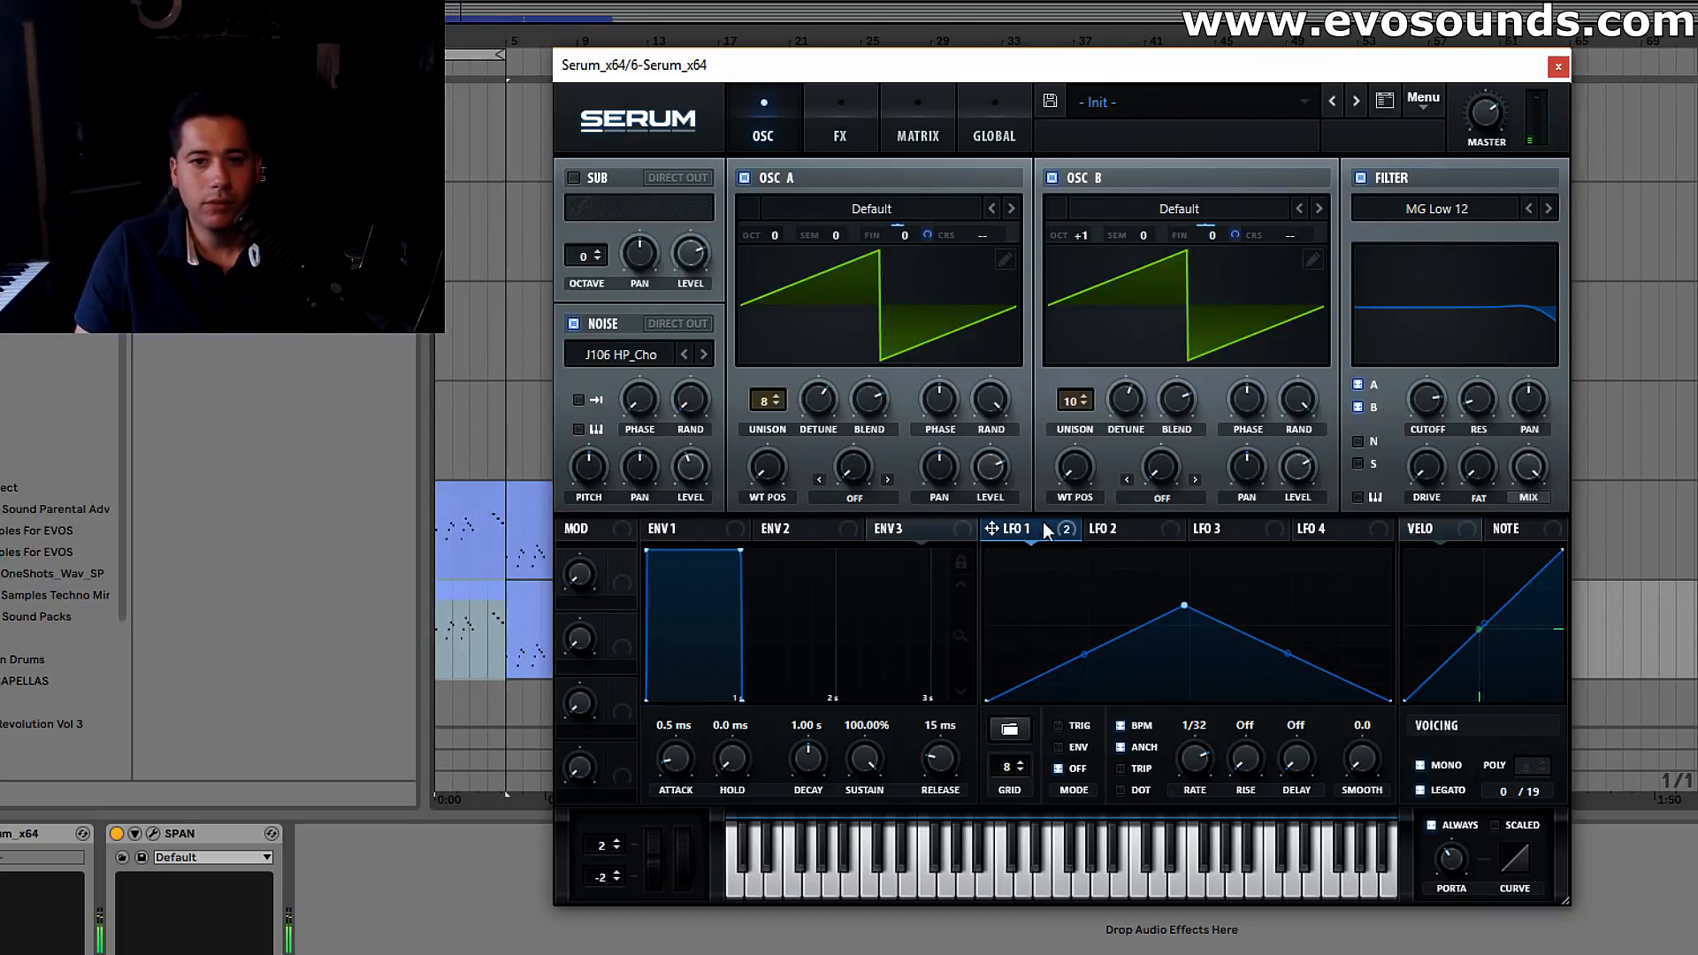
{"action": "left_click_drag", "start_coordinate": [940, 418], "coordinate": [939, 403]}
{"action": "left_click_drag", "start_coordinate": [991, 528], "coordinate": [1246, 402]}
{"action": "left_click_drag", "start_coordinate": [1189, 771], "coordinate": [1185, 776]}
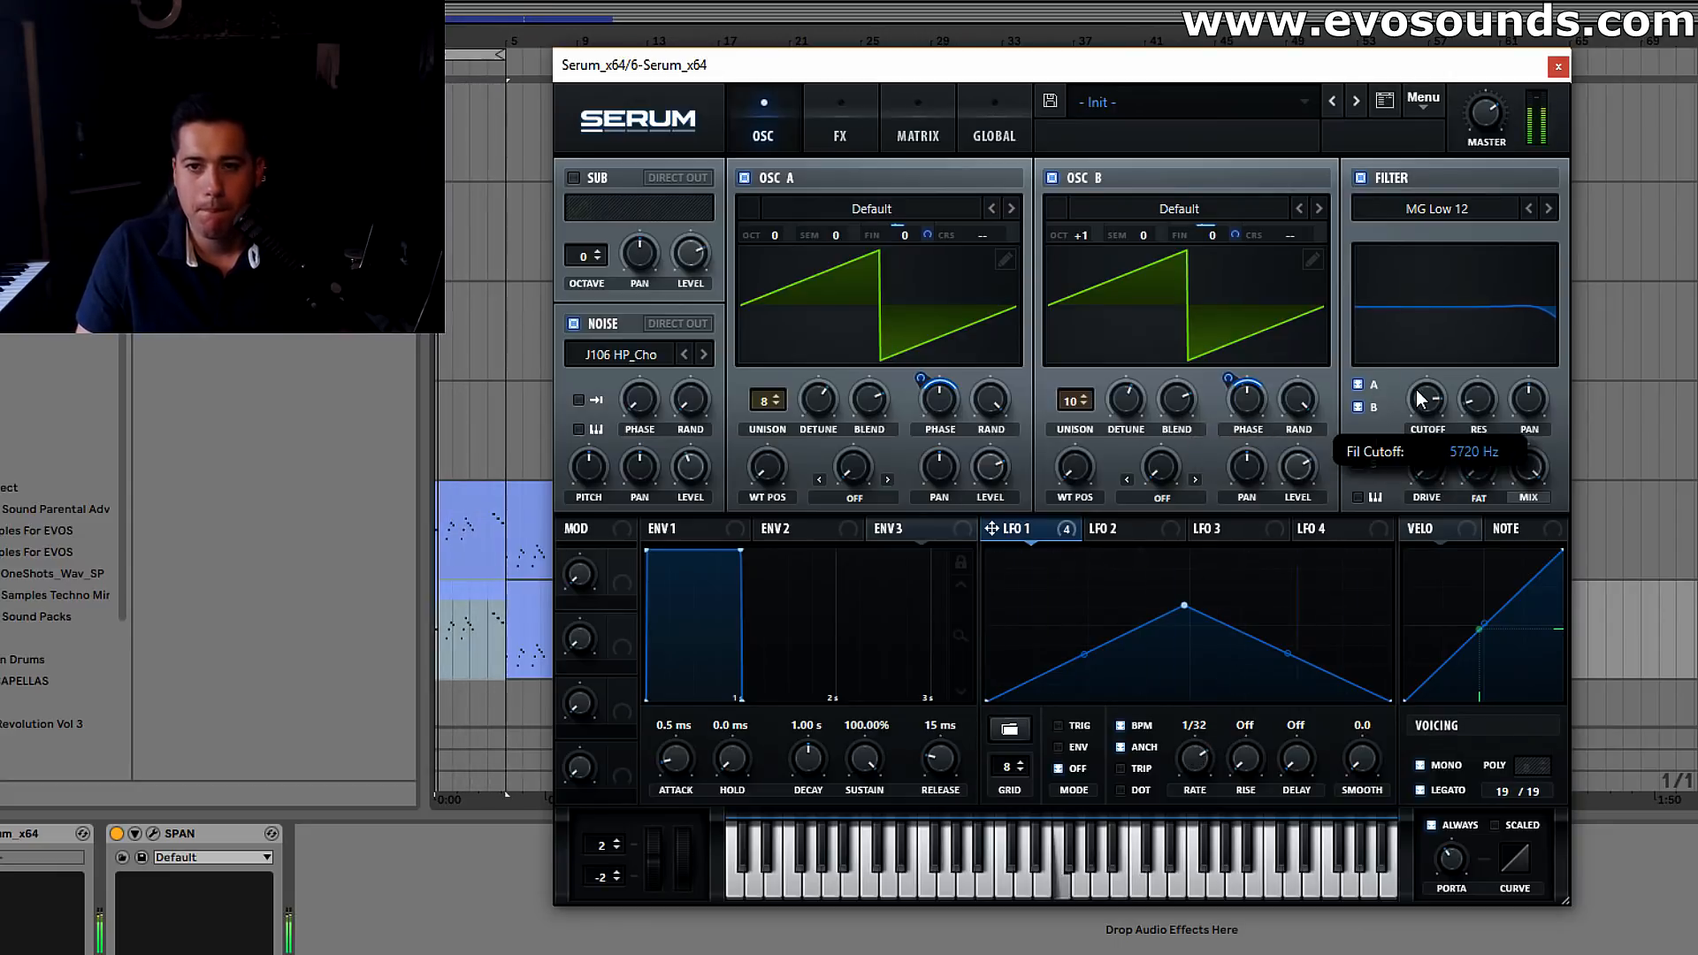
{"action": "left_click", "coordinate": [842, 130]}
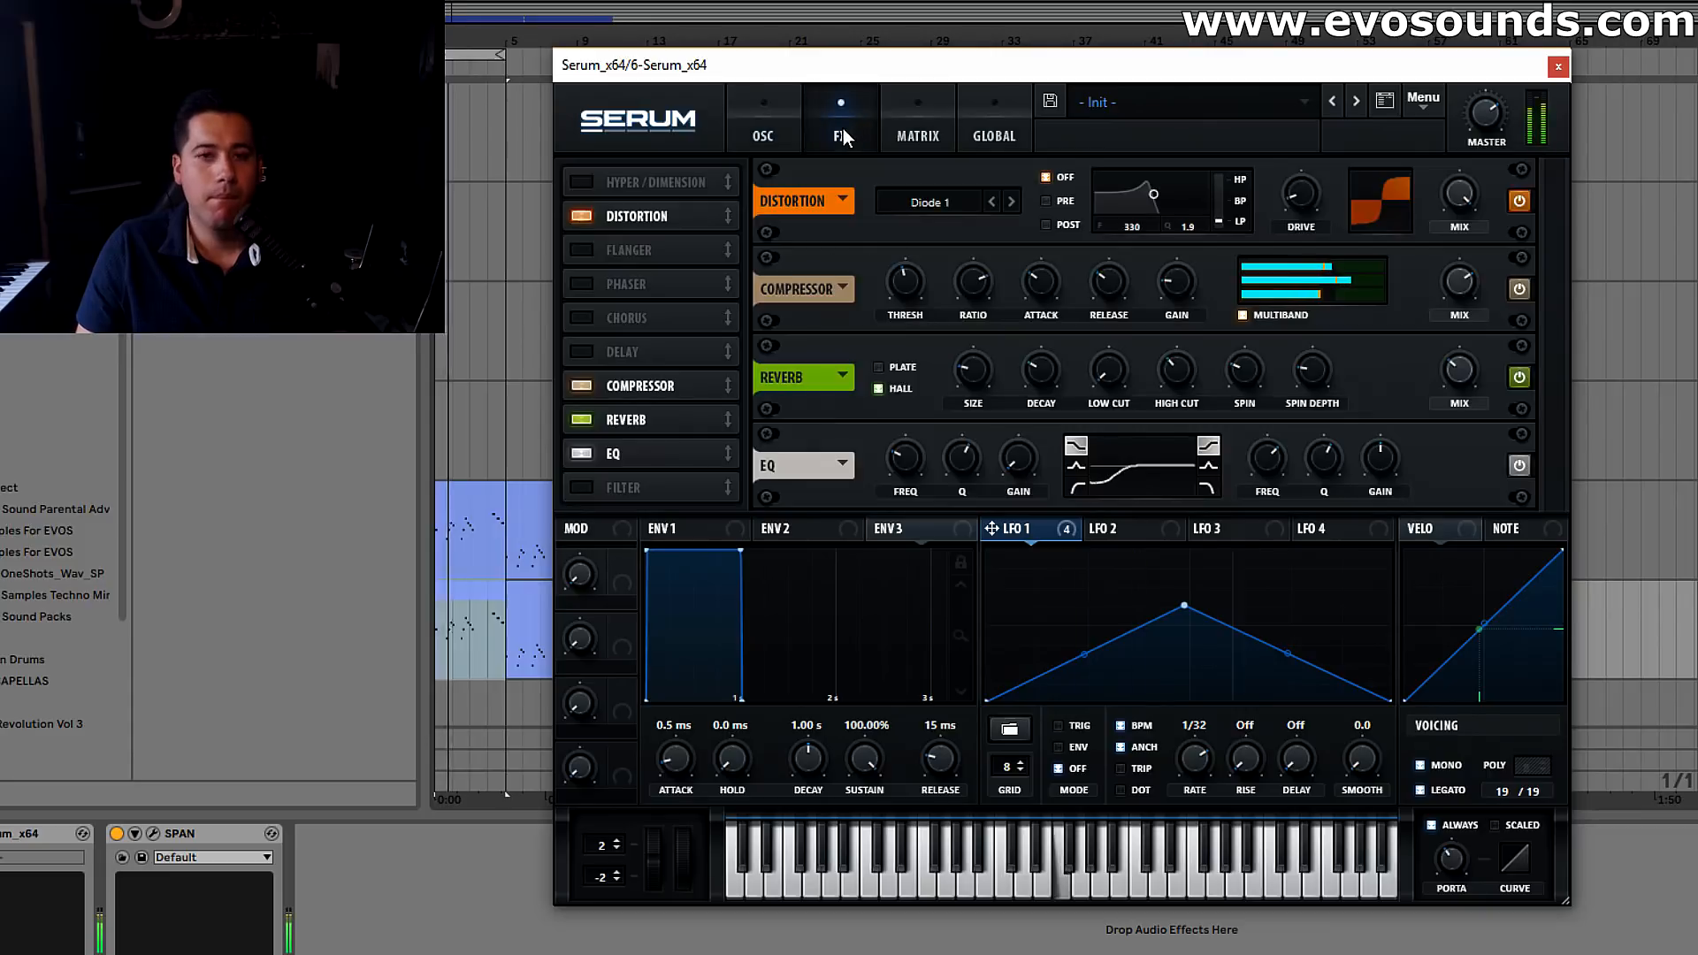
{"action": "left_click", "coordinate": [983, 107]}
{"action": "left_click", "coordinate": [932, 129]}
{"action": "left_click", "coordinate": [983, 135]}
{"action": "left_click", "coordinate": [700, 129]}
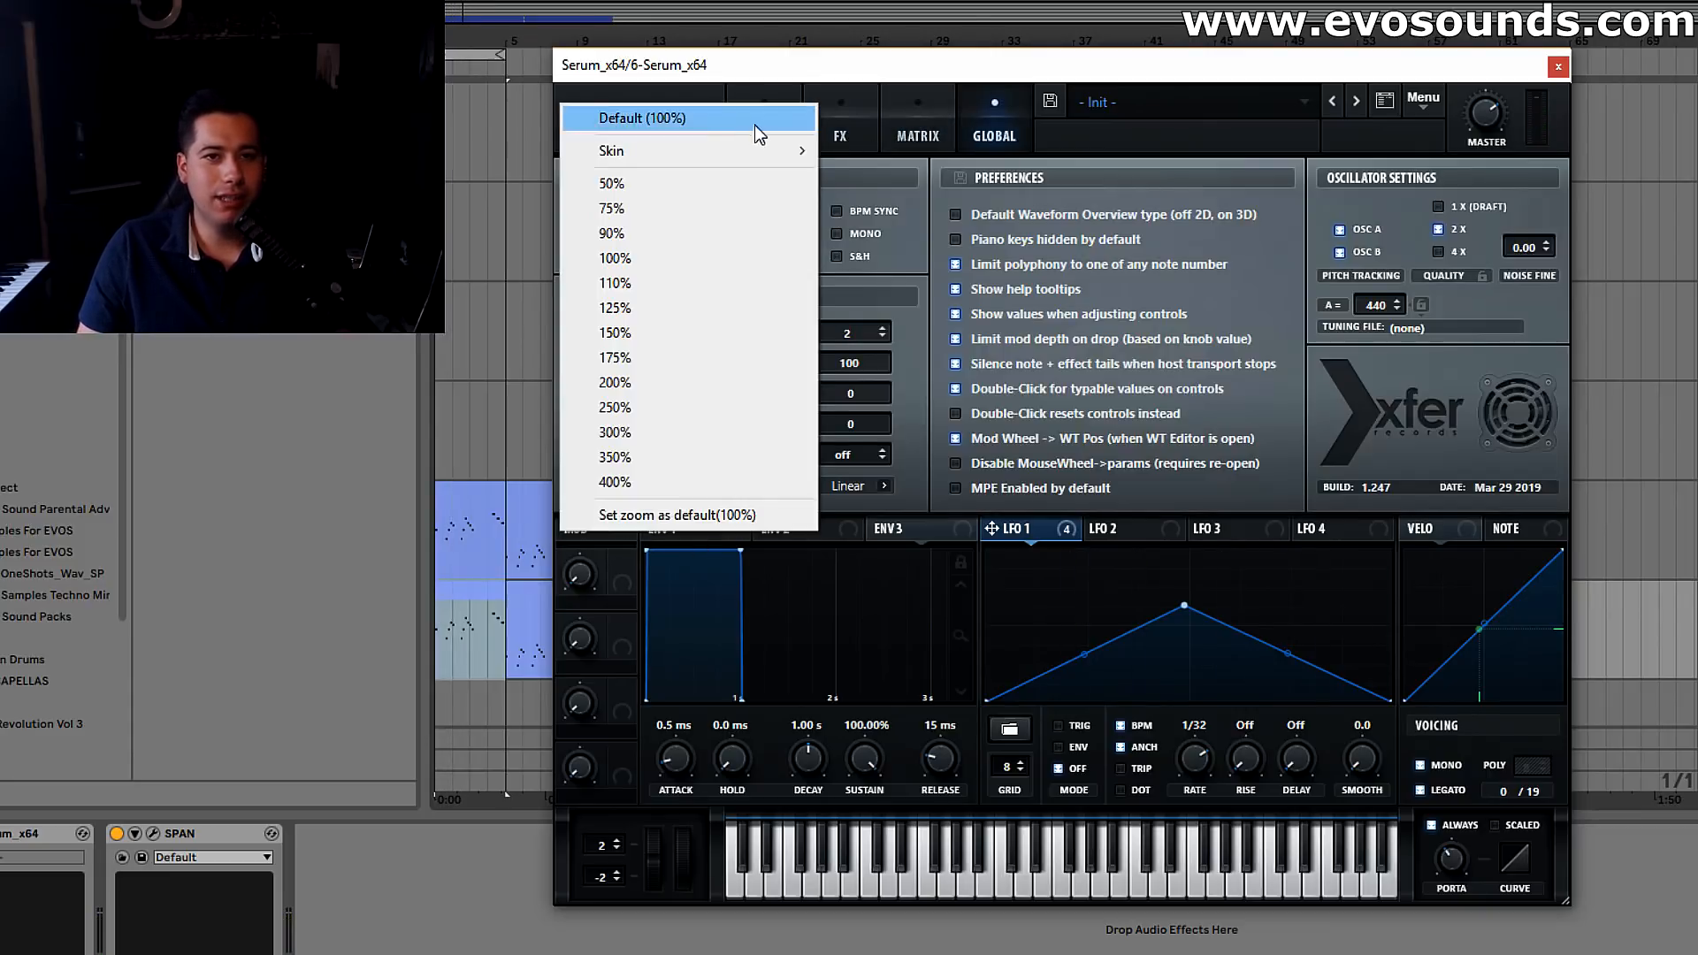
{"action": "left_click", "coordinate": [757, 123]}
Switch oscillator B off and set oscillator A's unison width to 0 in the global settings
{"action": "left_click", "coordinate": [763, 126]}
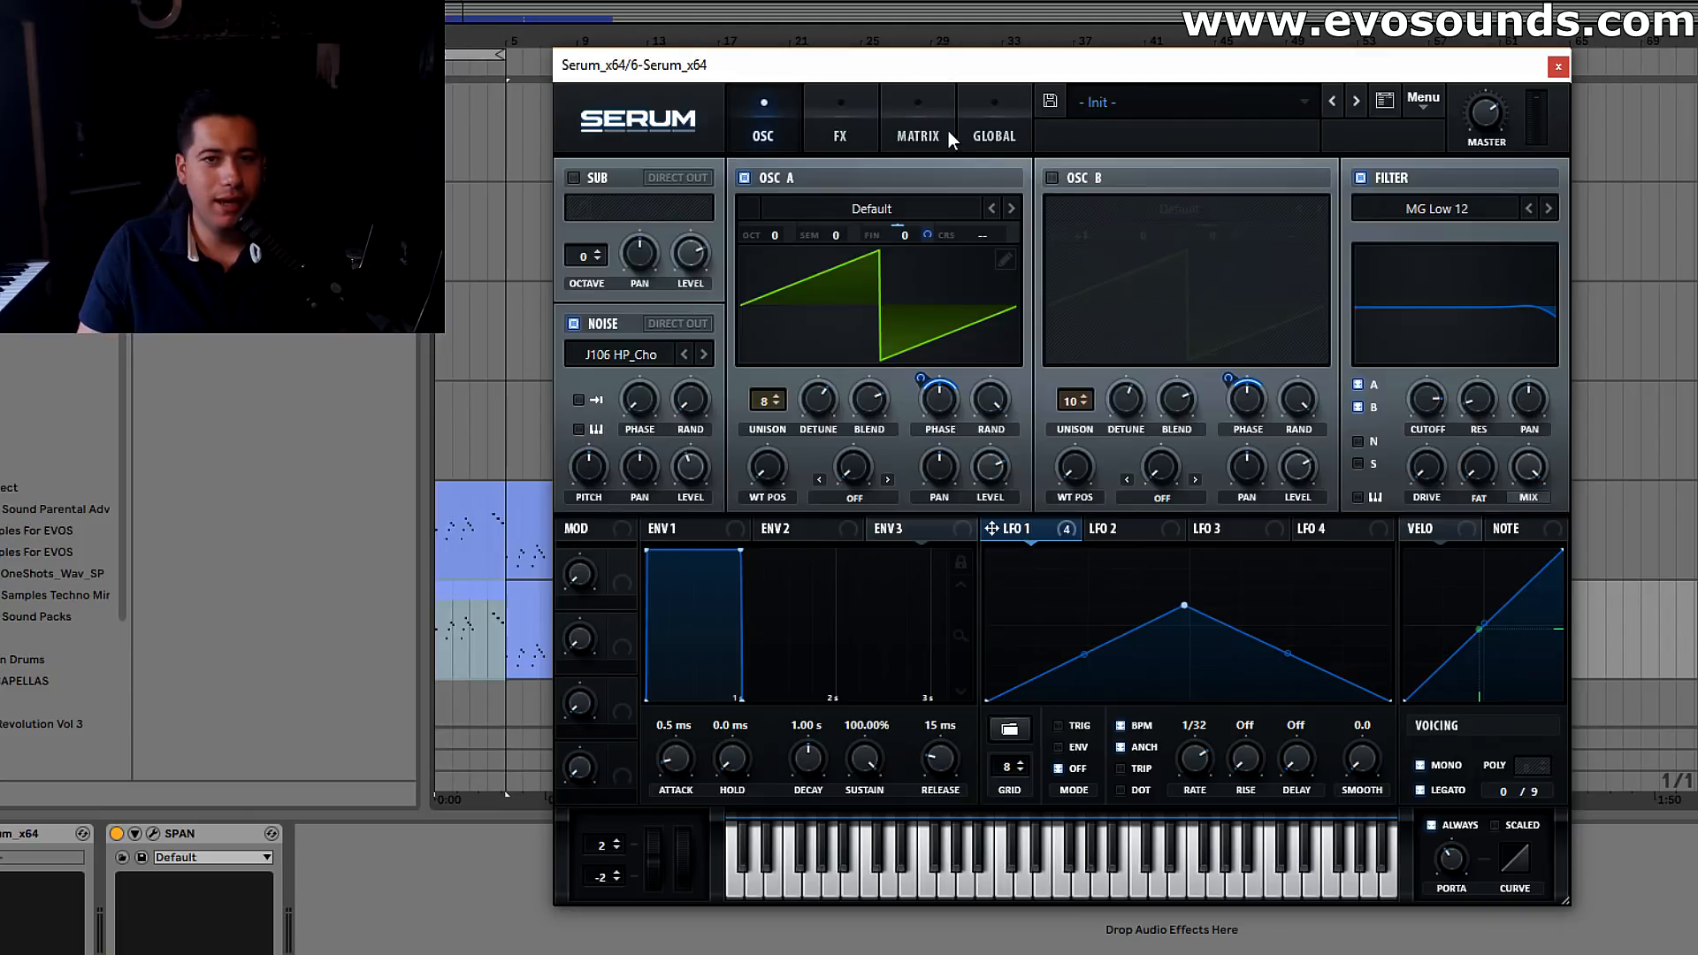
{"action": "left_click", "coordinate": [947, 131]}
{"action": "left_click", "coordinate": [980, 151]}
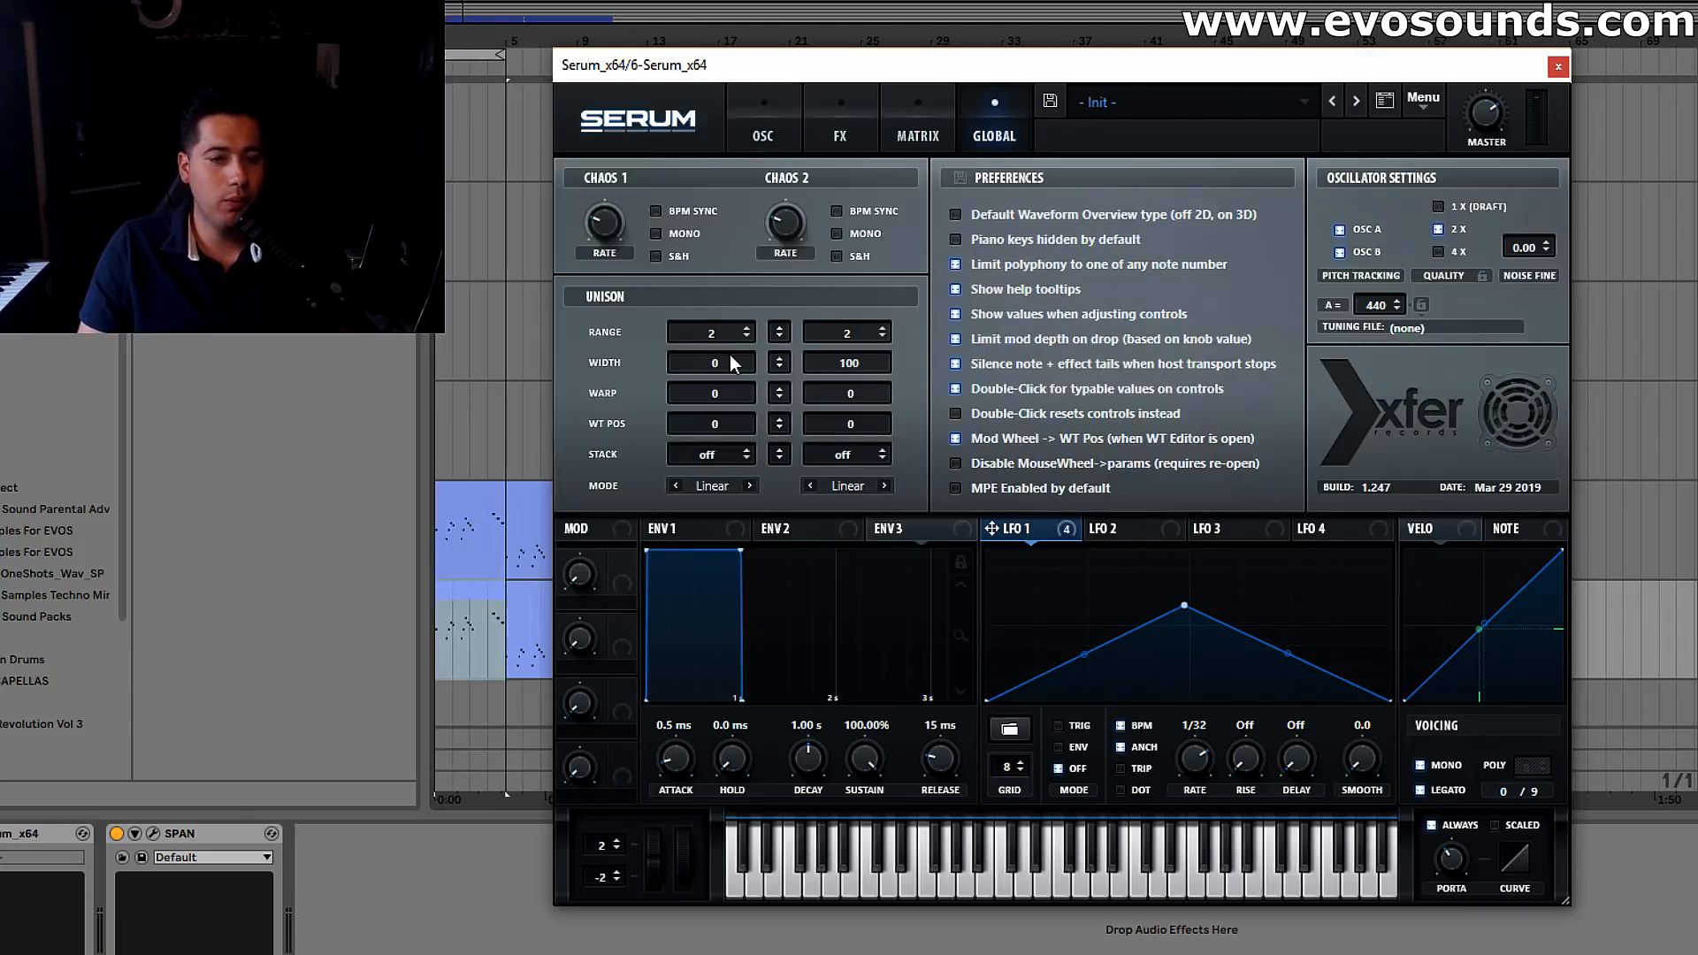
Raise oscillator A's octave to +1 and play the loop
{"action": "left_click", "coordinate": [758, 138]}
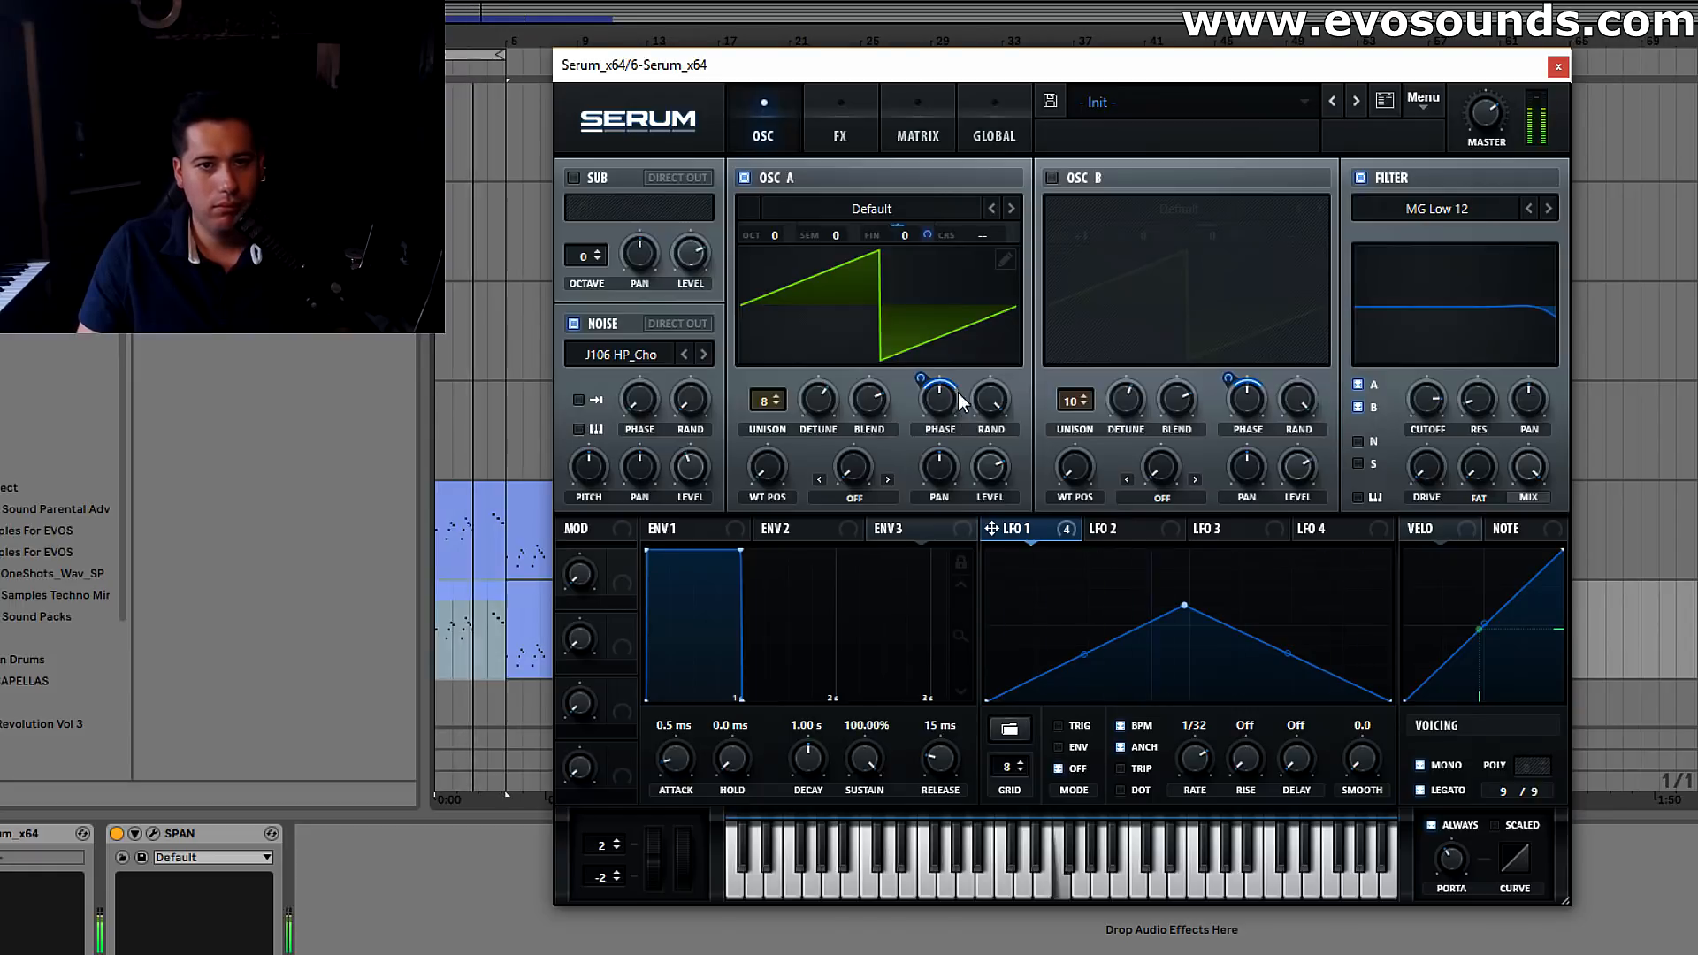
{"action": "left_click", "coordinate": [851, 131]}
{"action": "mouse_move", "coordinate": [1356, 269]}
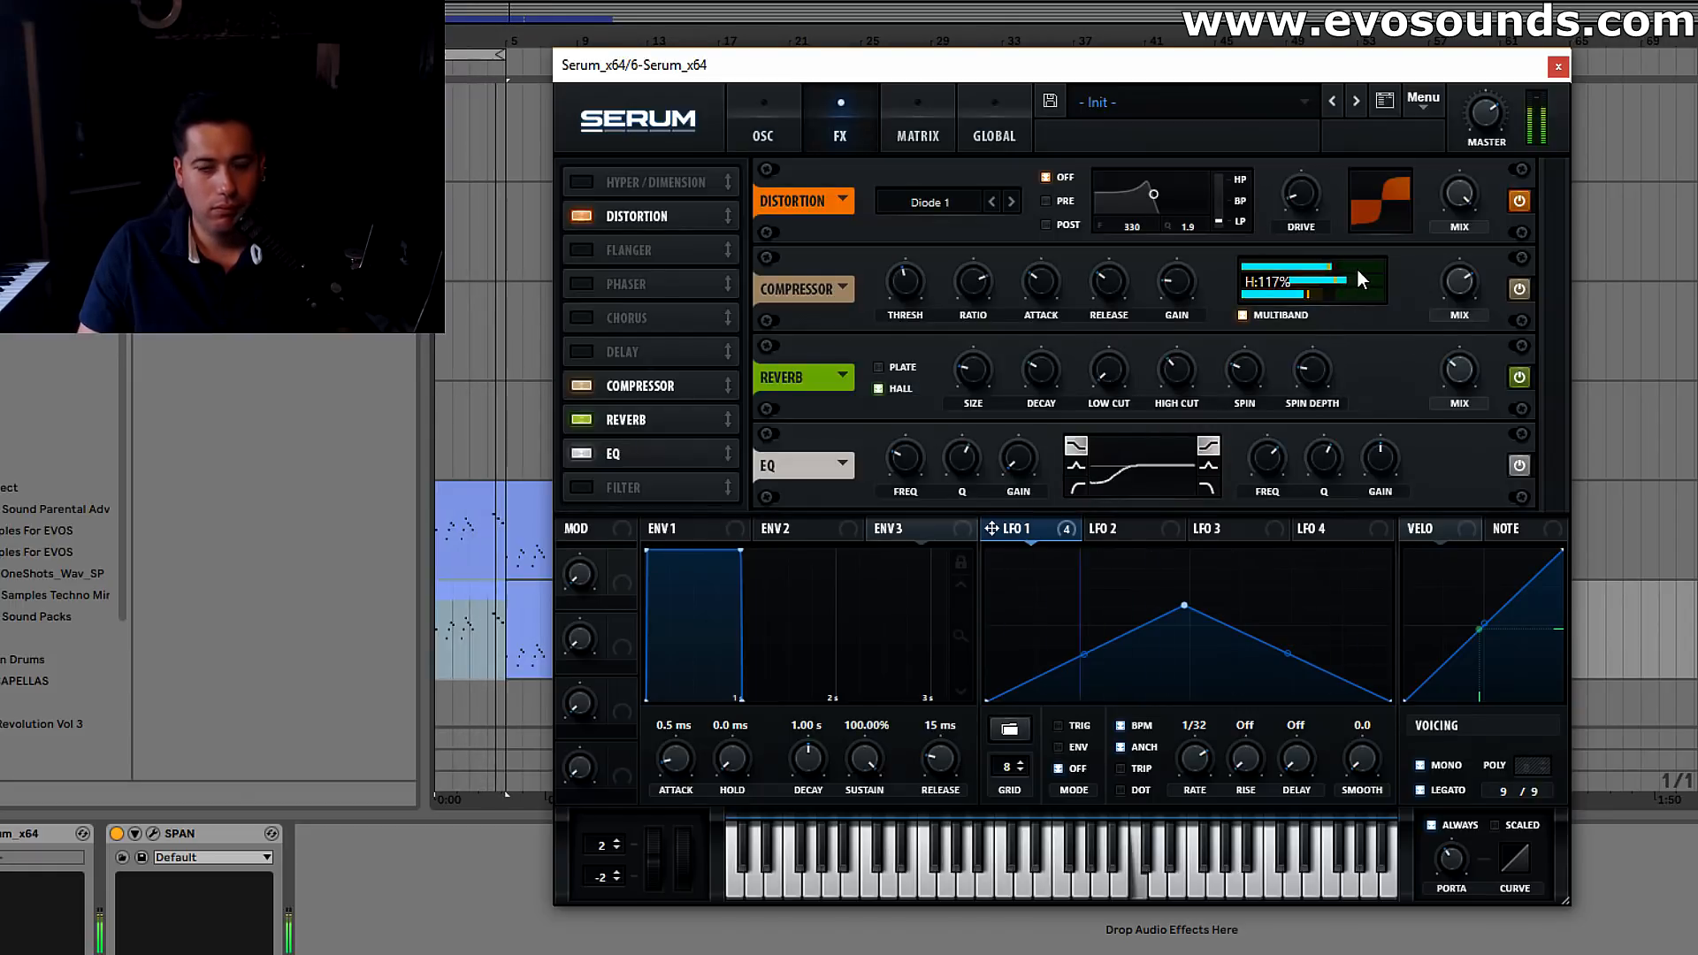
{"action": "left_click", "coordinate": [766, 120]}
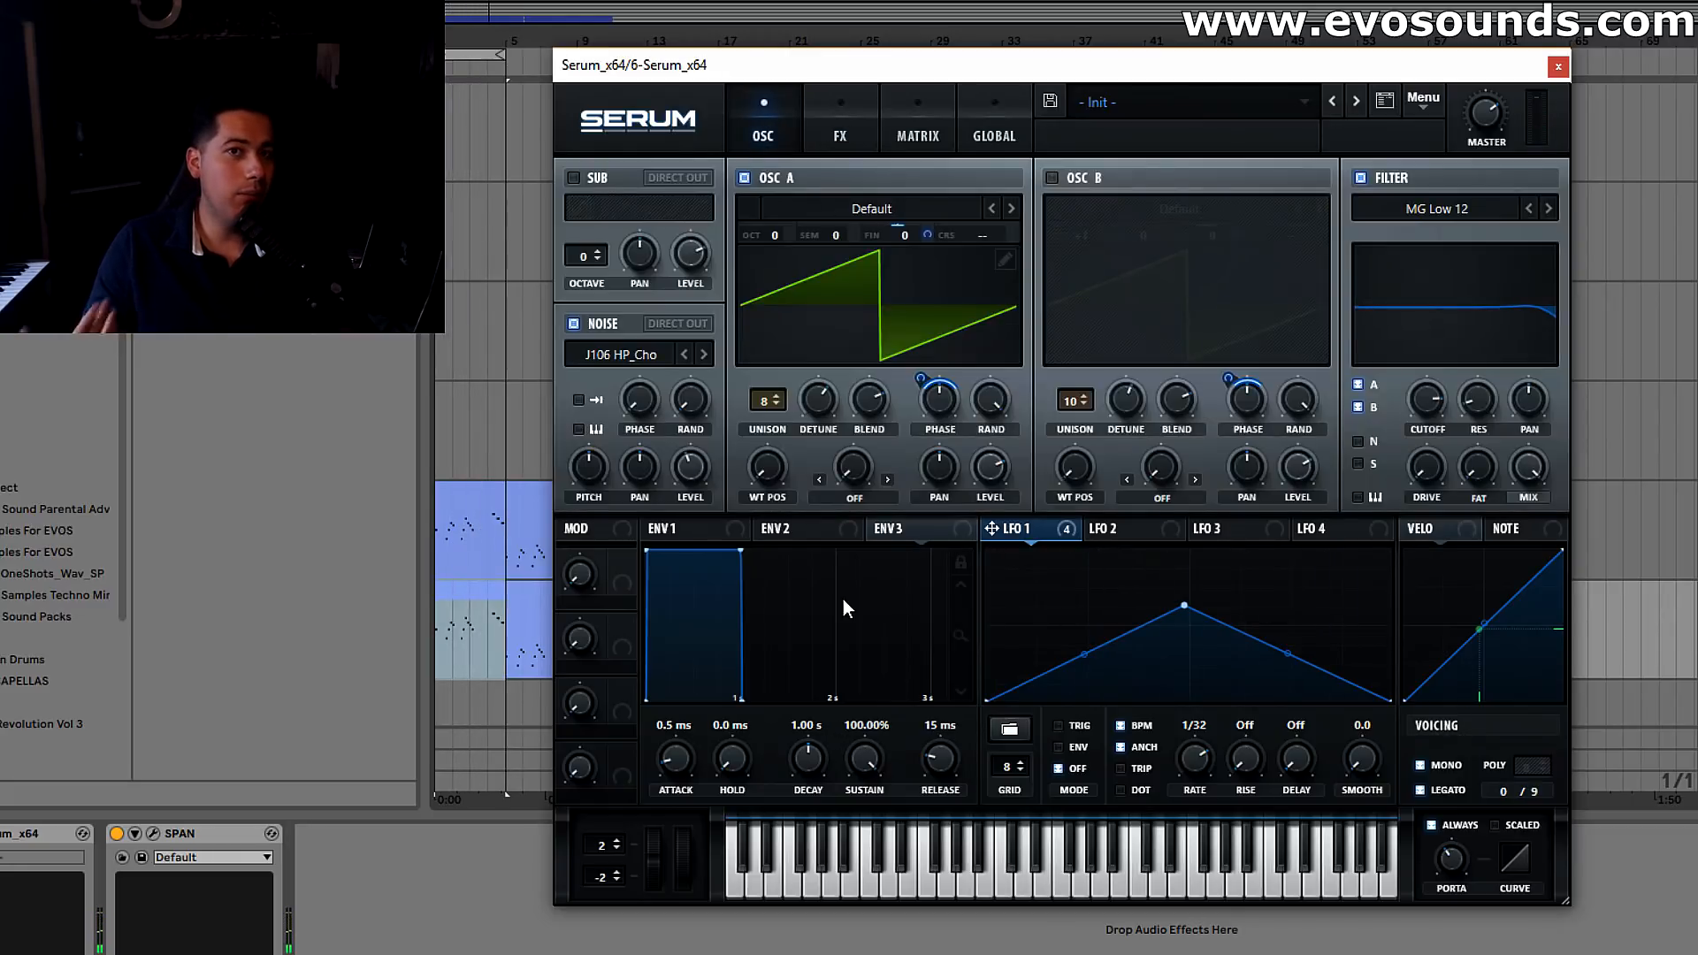
{"action": "left_click_drag", "start_coordinate": [778, 228], "coordinate": [788, 213]}
{"action": "key", "text": "space"}
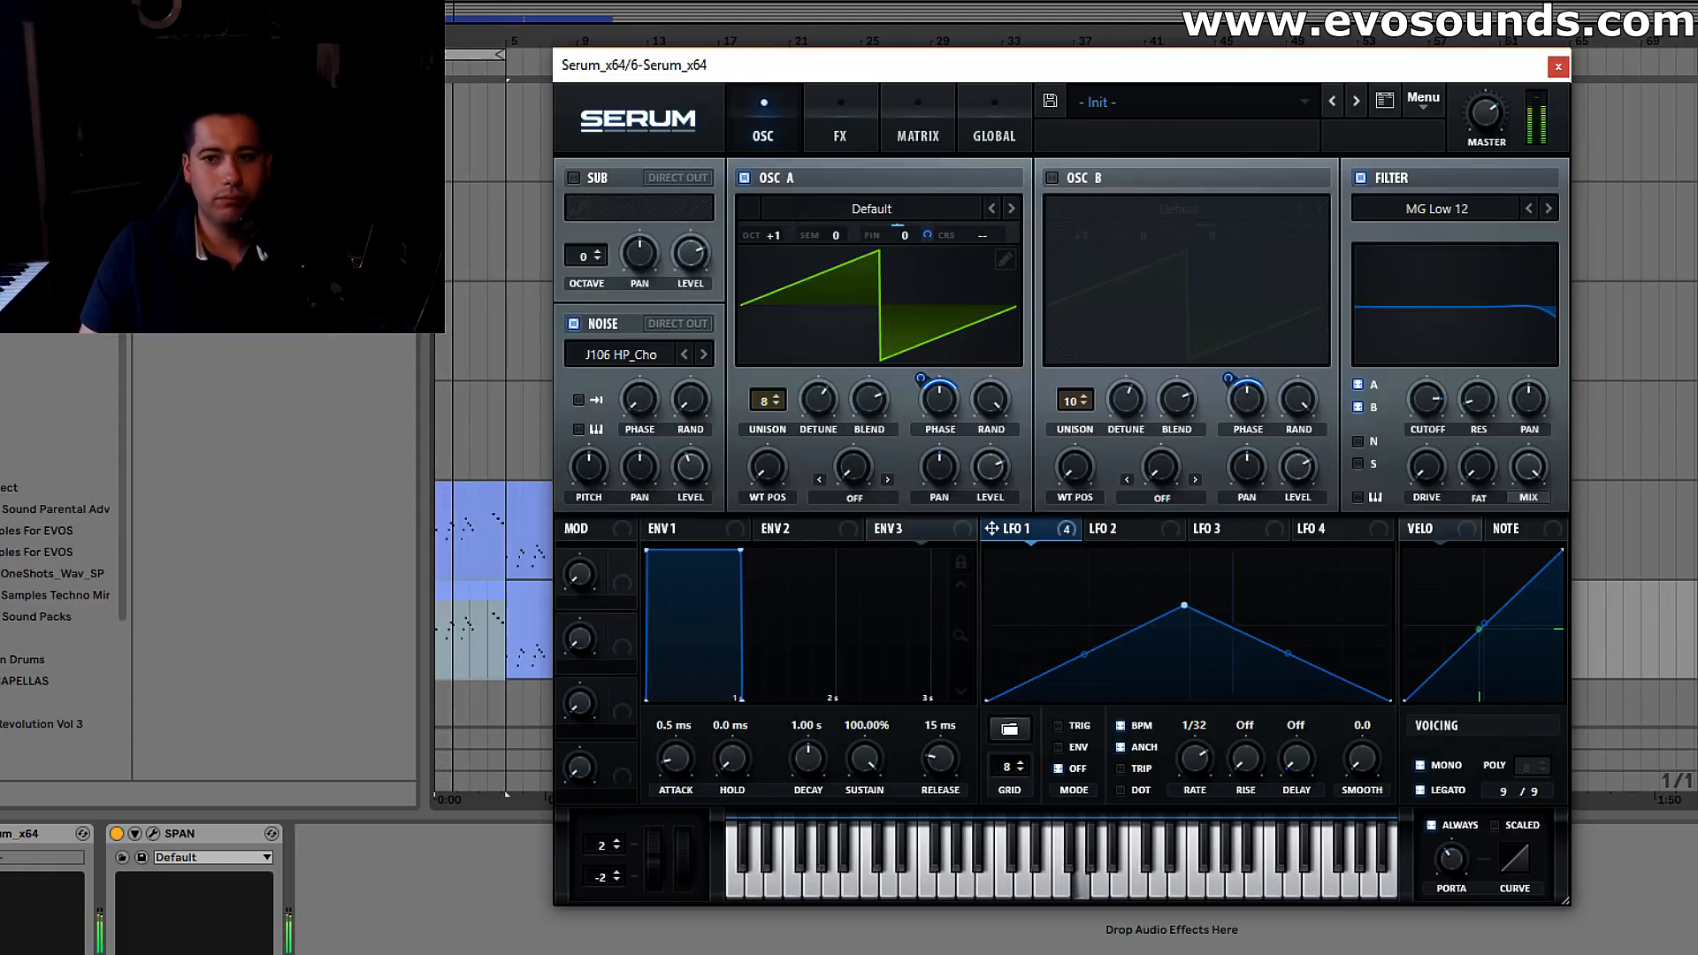
Change the EQ's high band to a low-pass at about 18751 Hz with a Q of 36%
{"action": "left_click", "coordinate": [840, 128]}
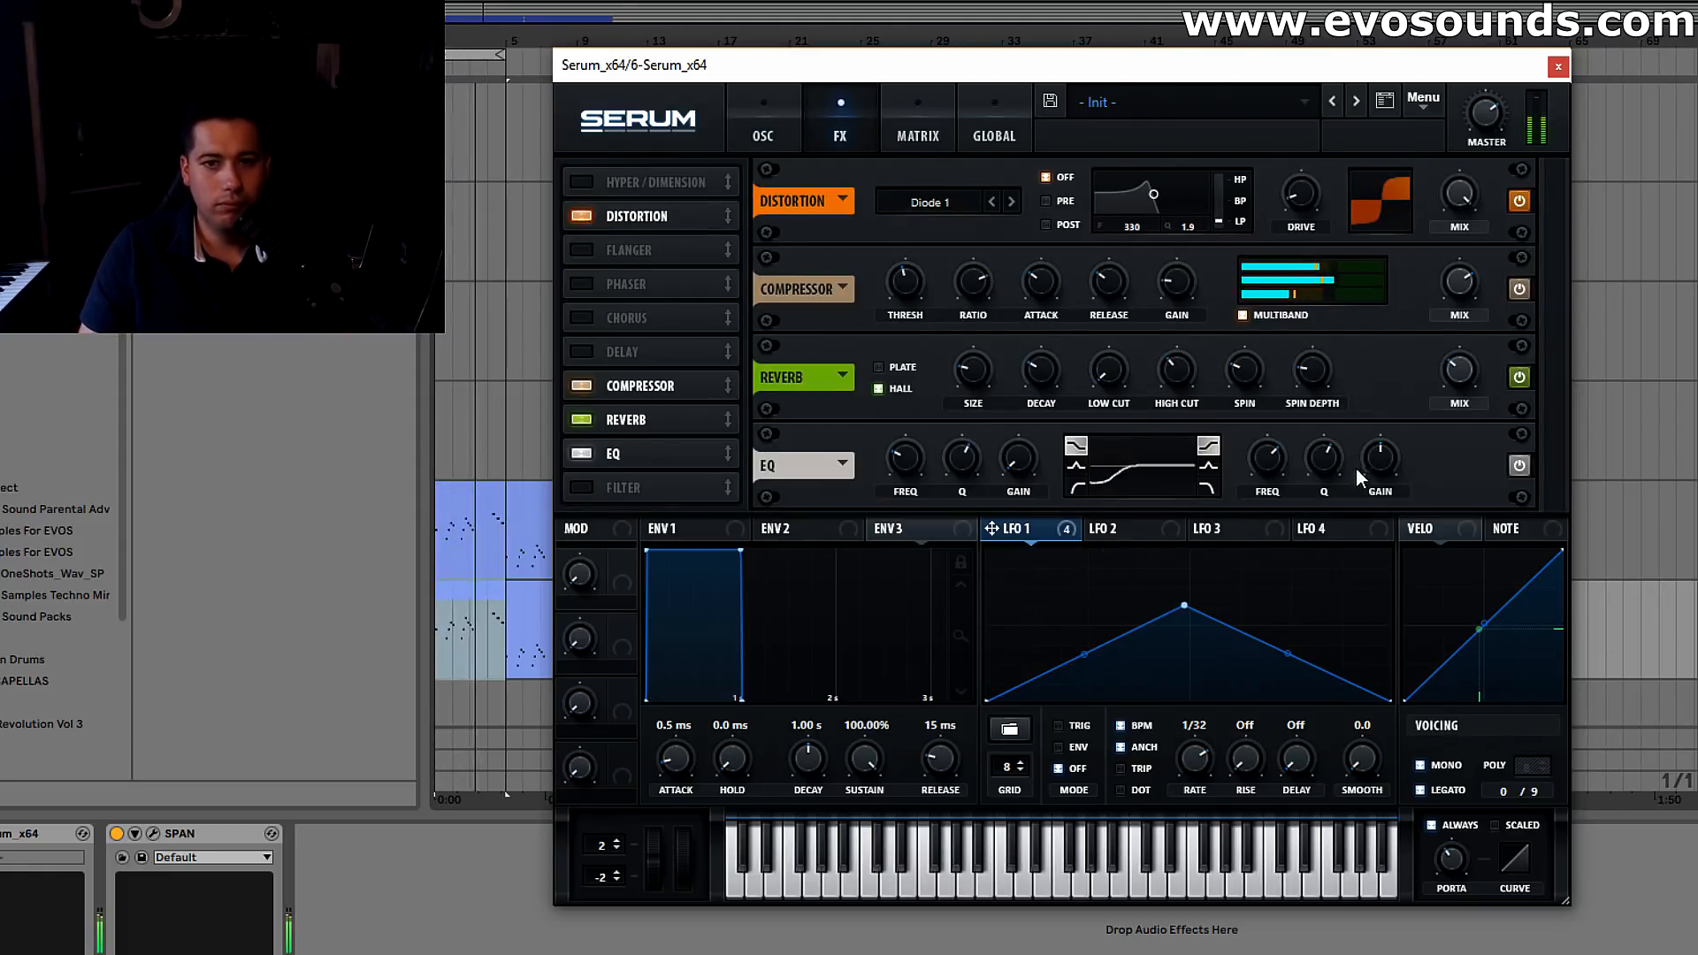
{"action": "left_click", "coordinate": [1215, 484]}
{"action": "left_click_drag", "start_coordinate": [1313, 459], "coordinate": [1313, 407]}
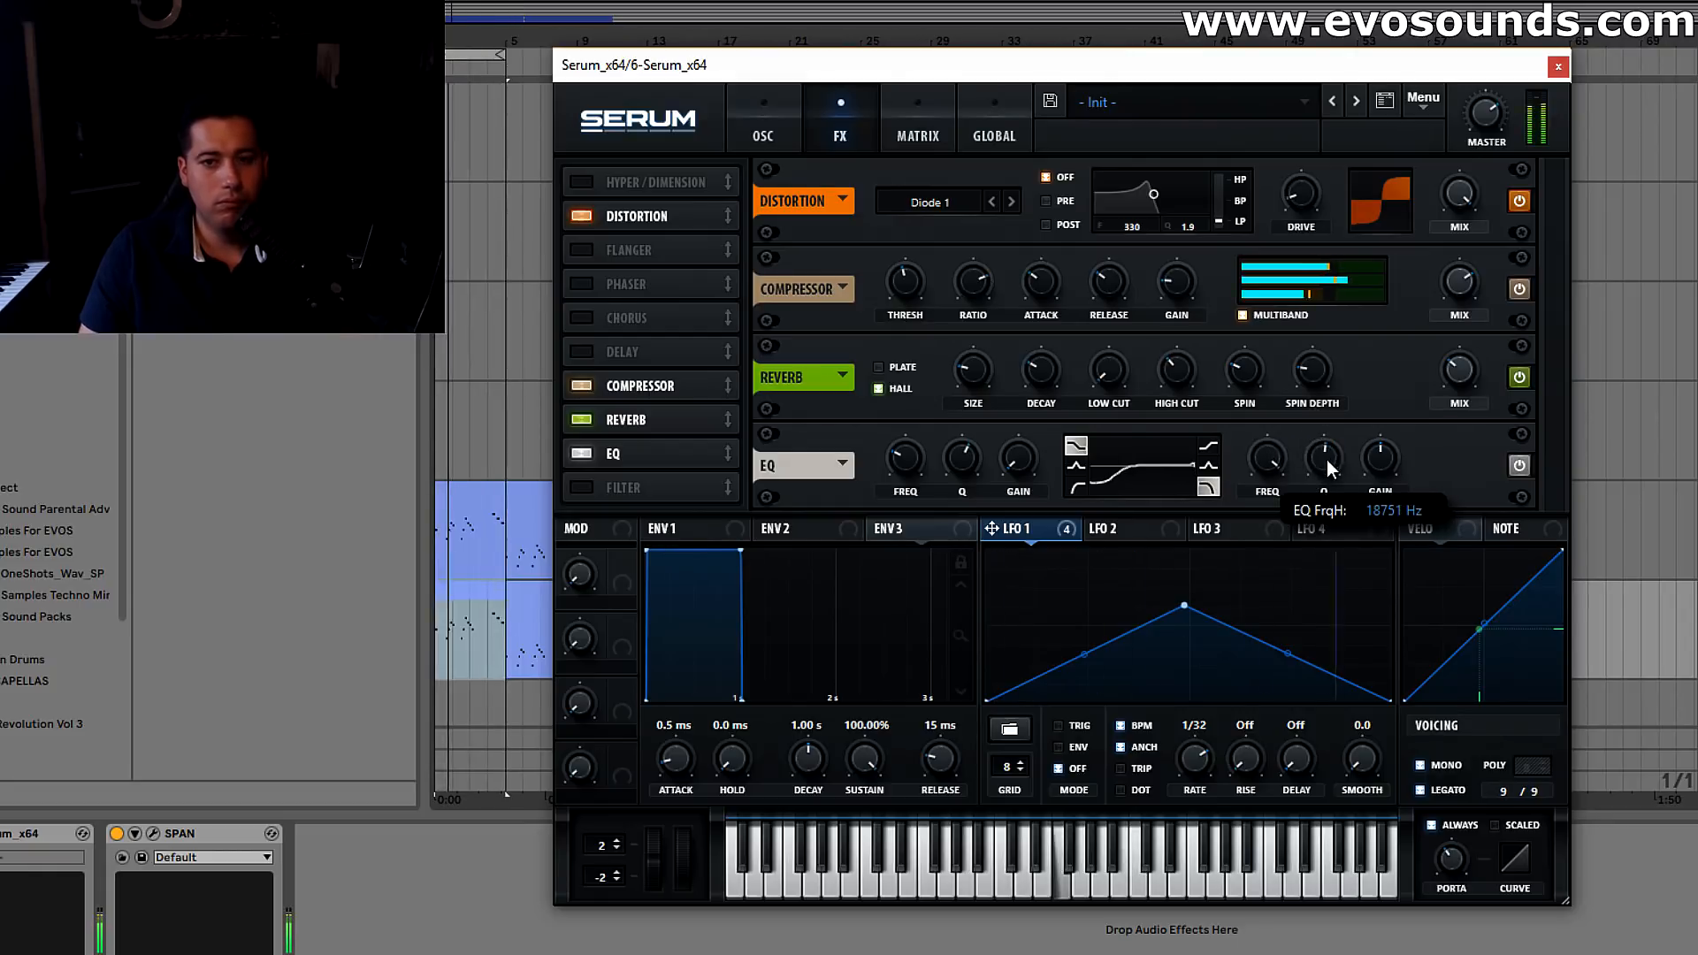
{"action": "left_click_drag", "start_coordinate": [1326, 466], "coordinate": [1321, 495]}
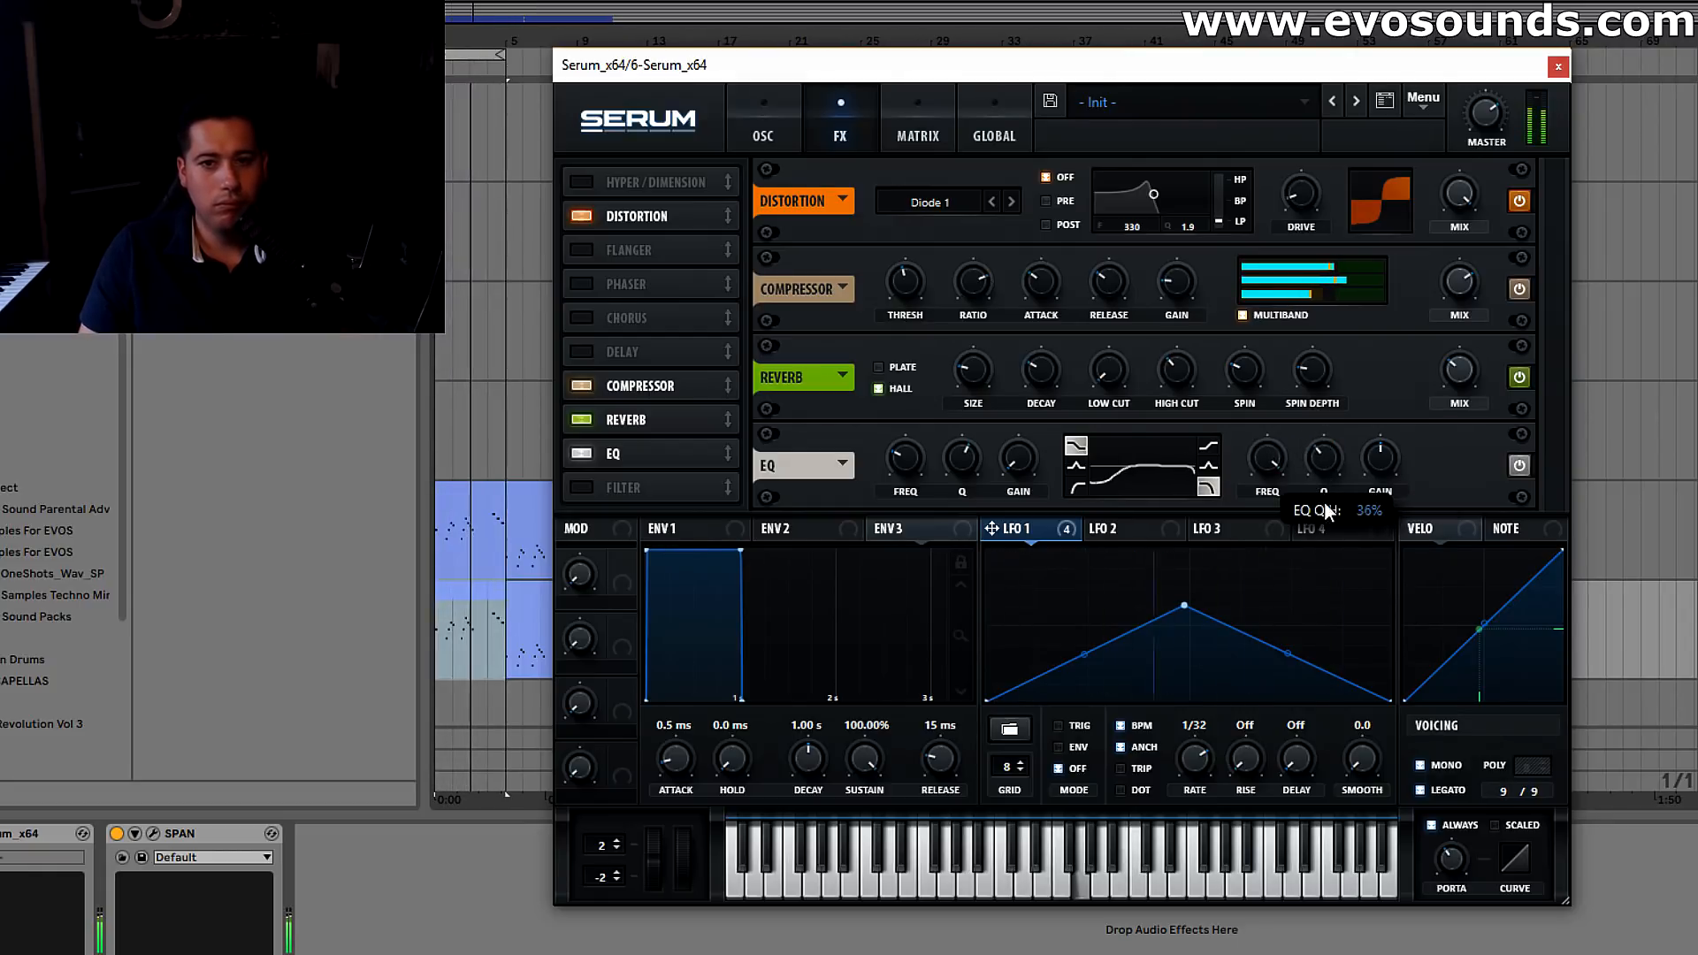
Restore oscillator A's unison width to 100 in the global settings and switch oscillator B back on
{"action": "left_click", "coordinate": [915, 123]}
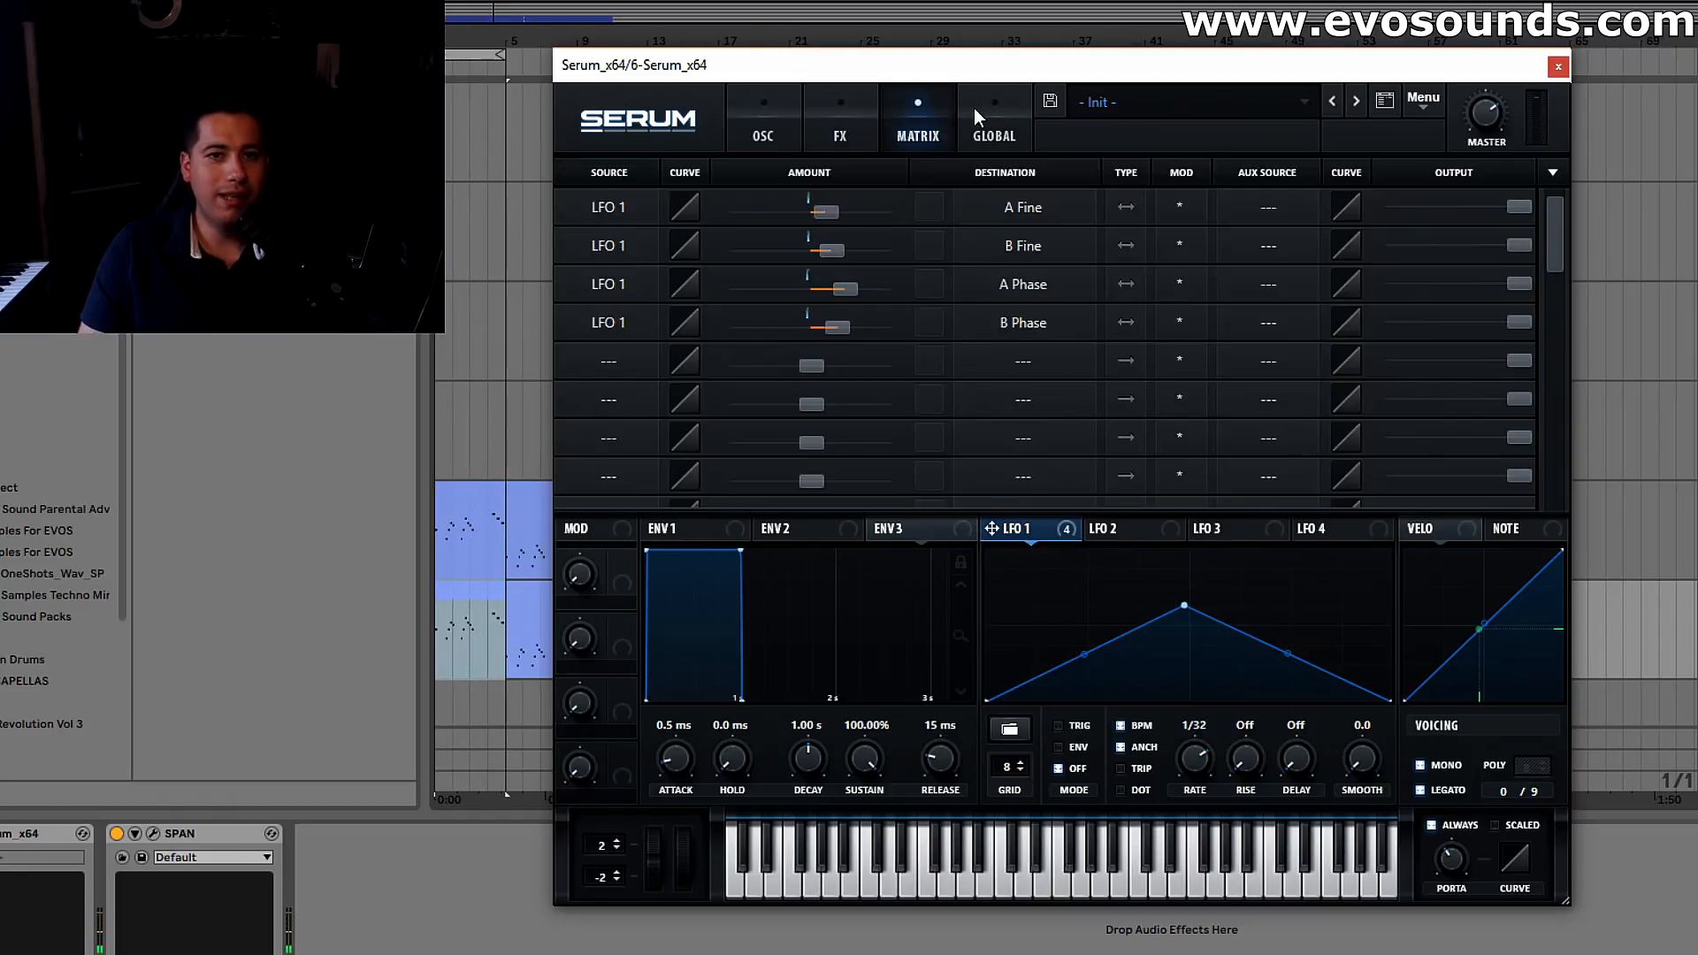
{"action": "left_click", "coordinate": [986, 120]}
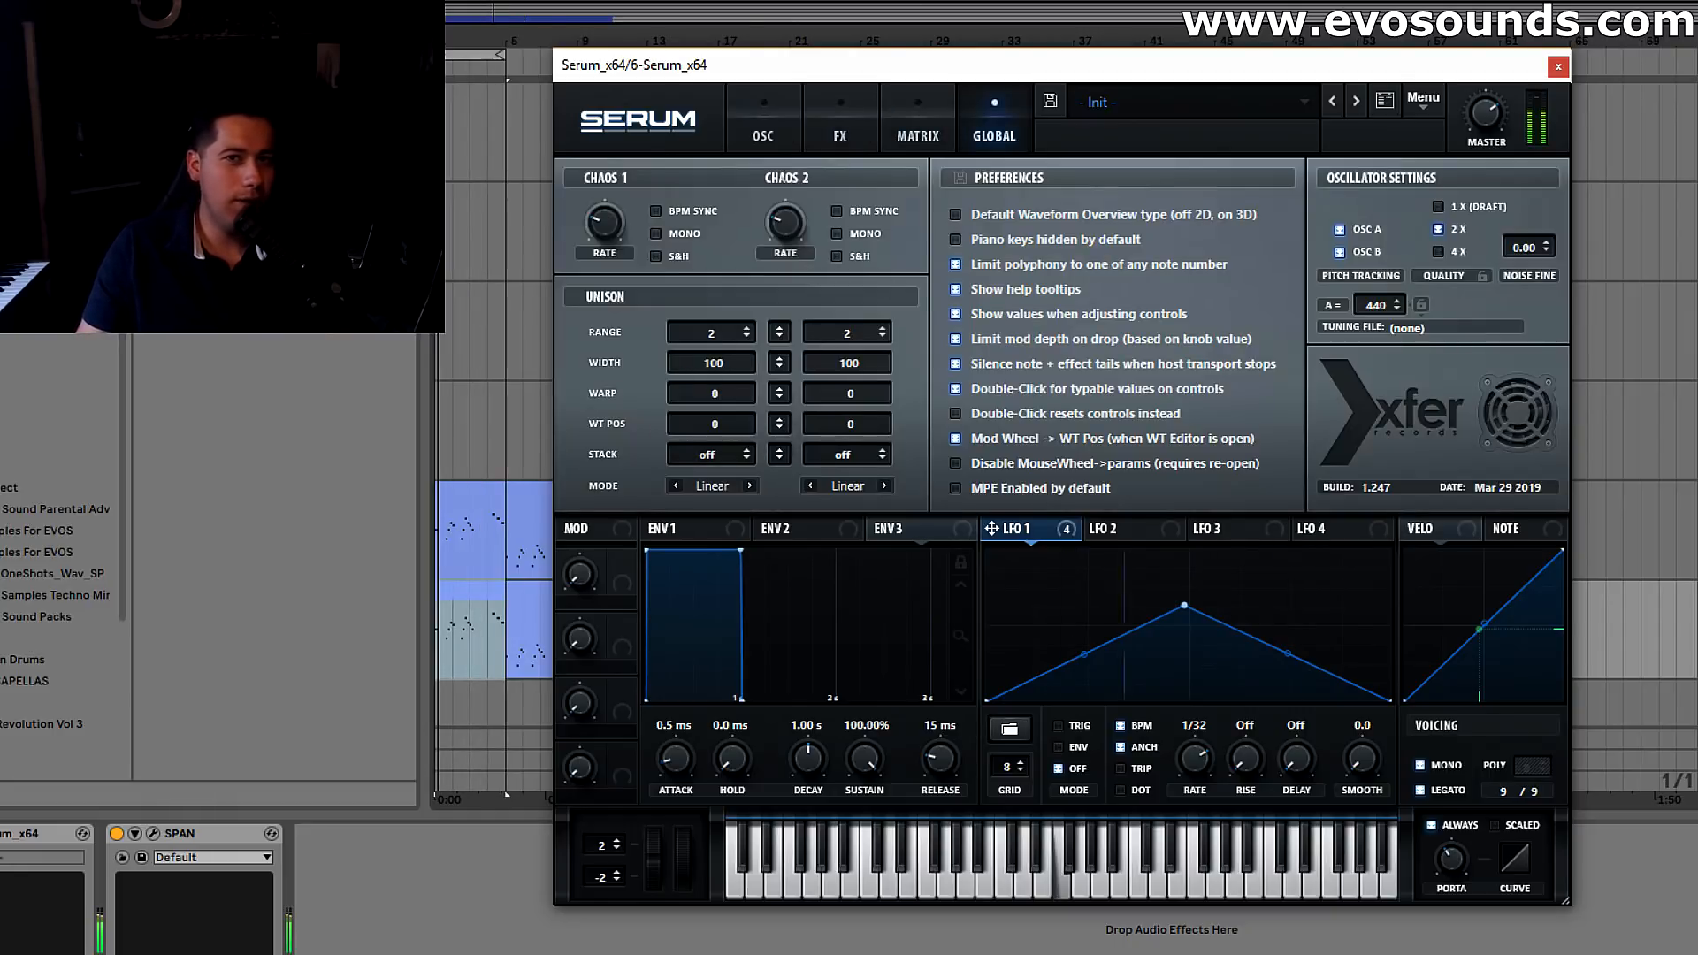
{"action": "left_click", "coordinate": [778, 124]}
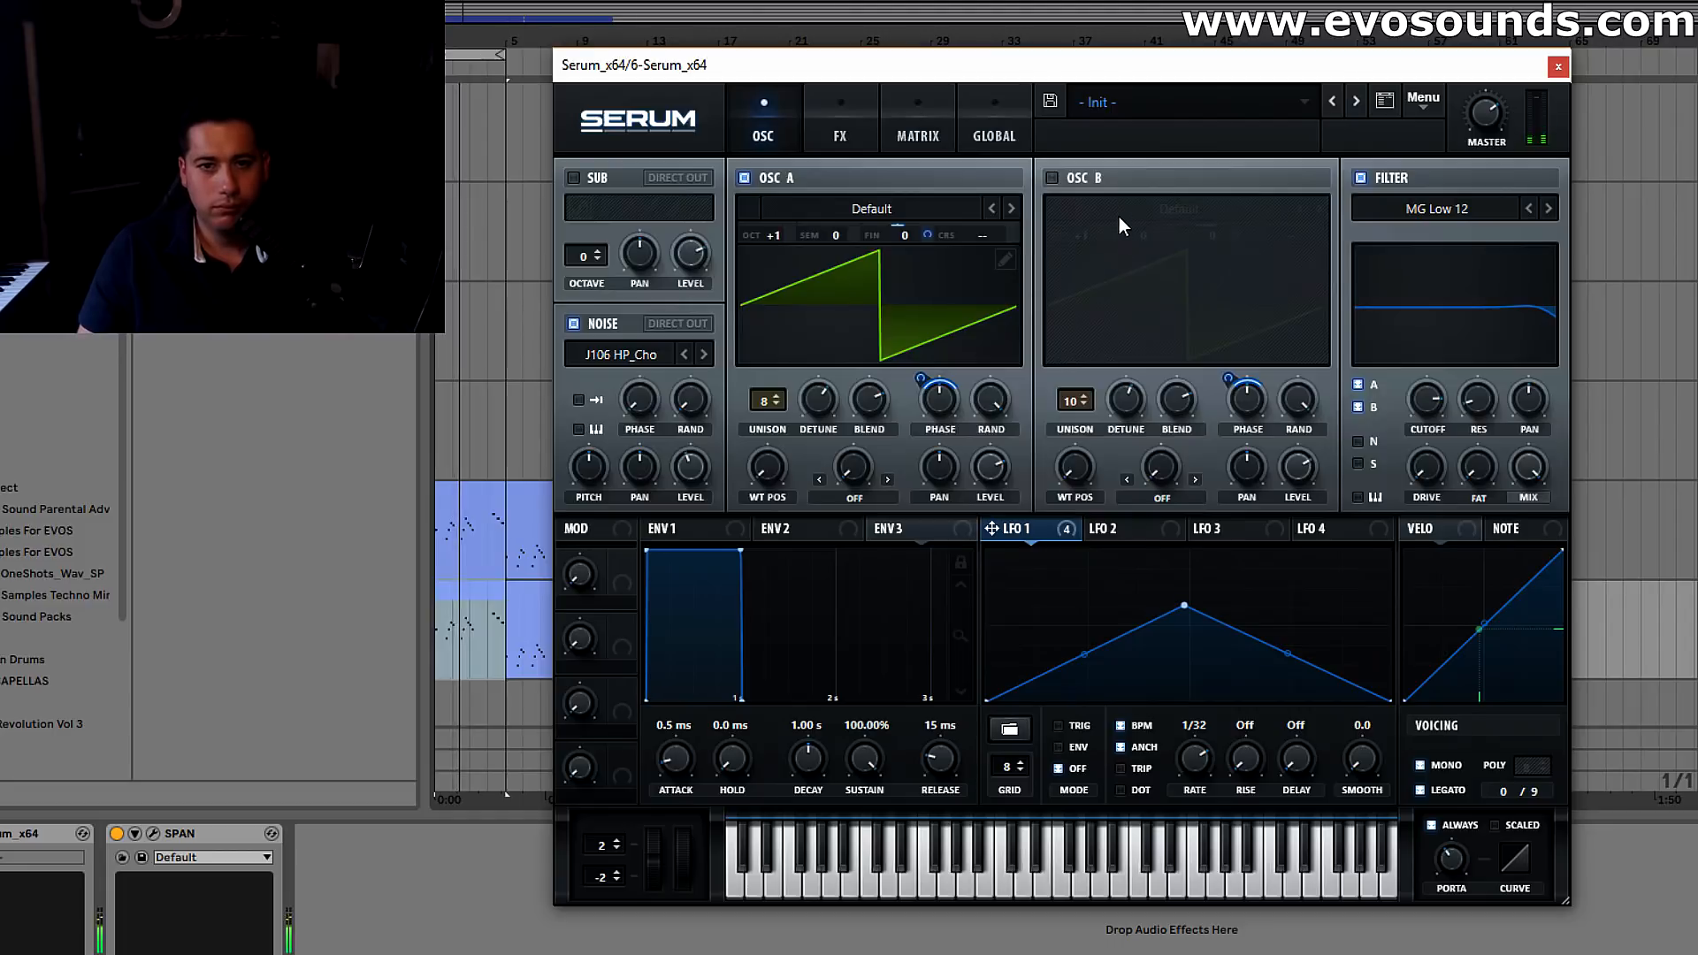
{"action": "left_click", "coordinate": [1083, 175]}
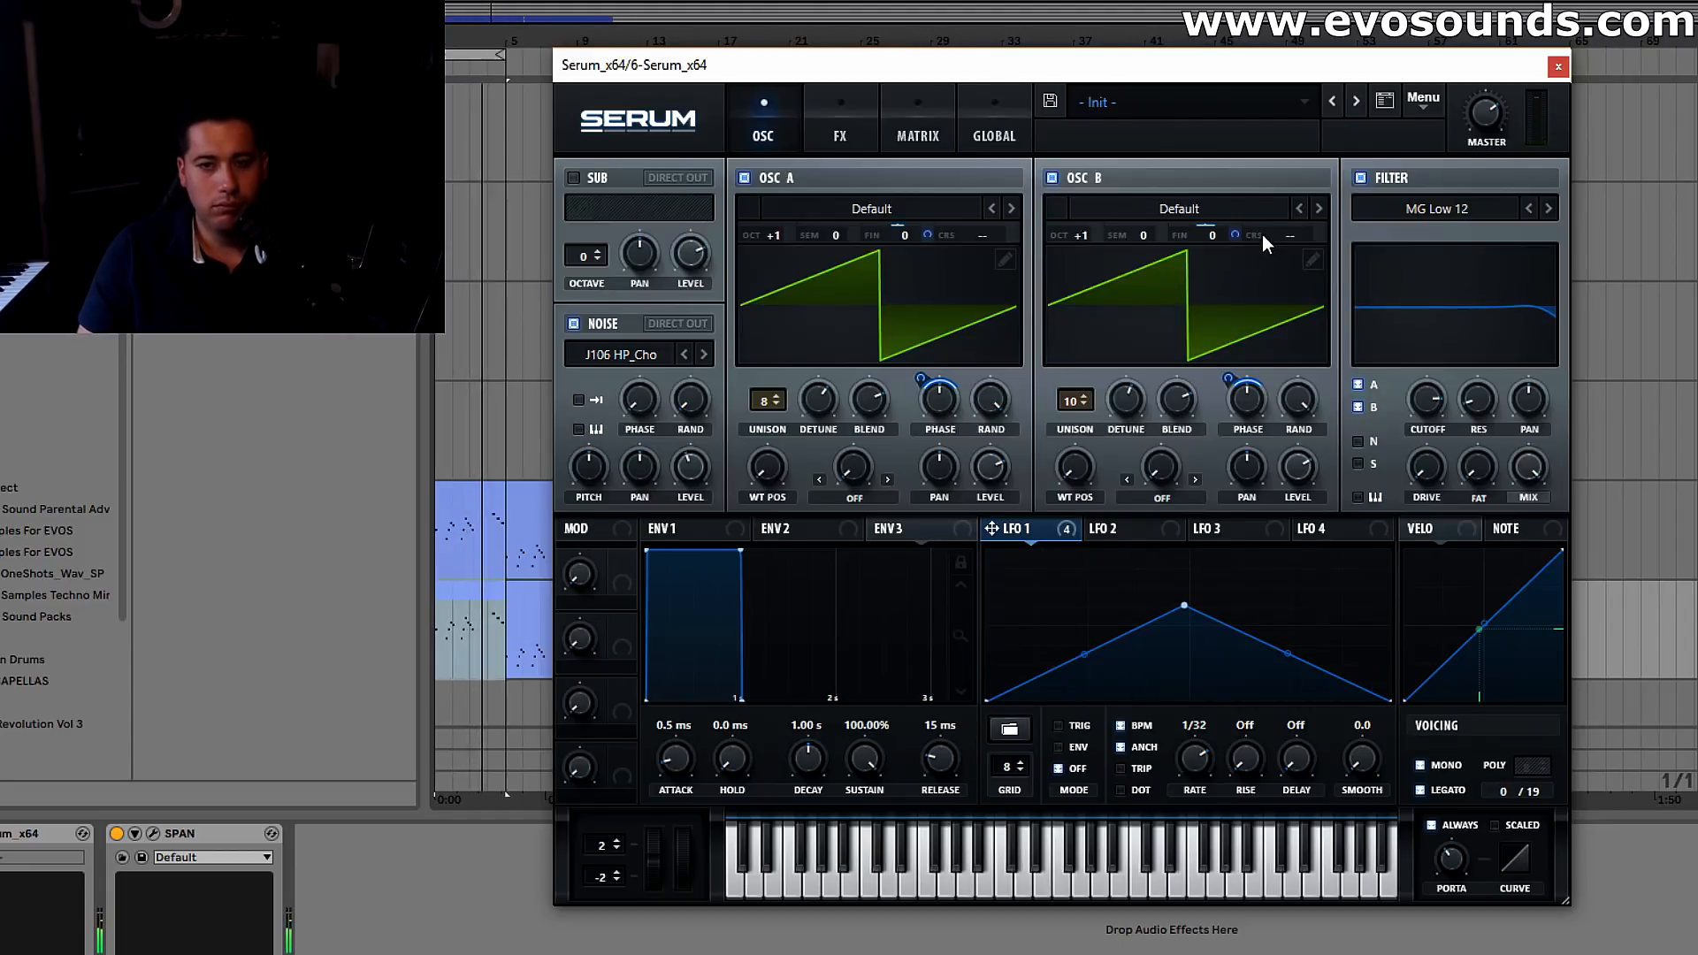
Modulate the coarse pitch of oscillators A and B with envelope 3, using 0% sustain and a 100 ms decay
{"action": "left_click", "coordinate": [920, 522]}
{"action": "left_click_drag", "start_coordinate": [877, 741], "coordinate": [859, 762]}
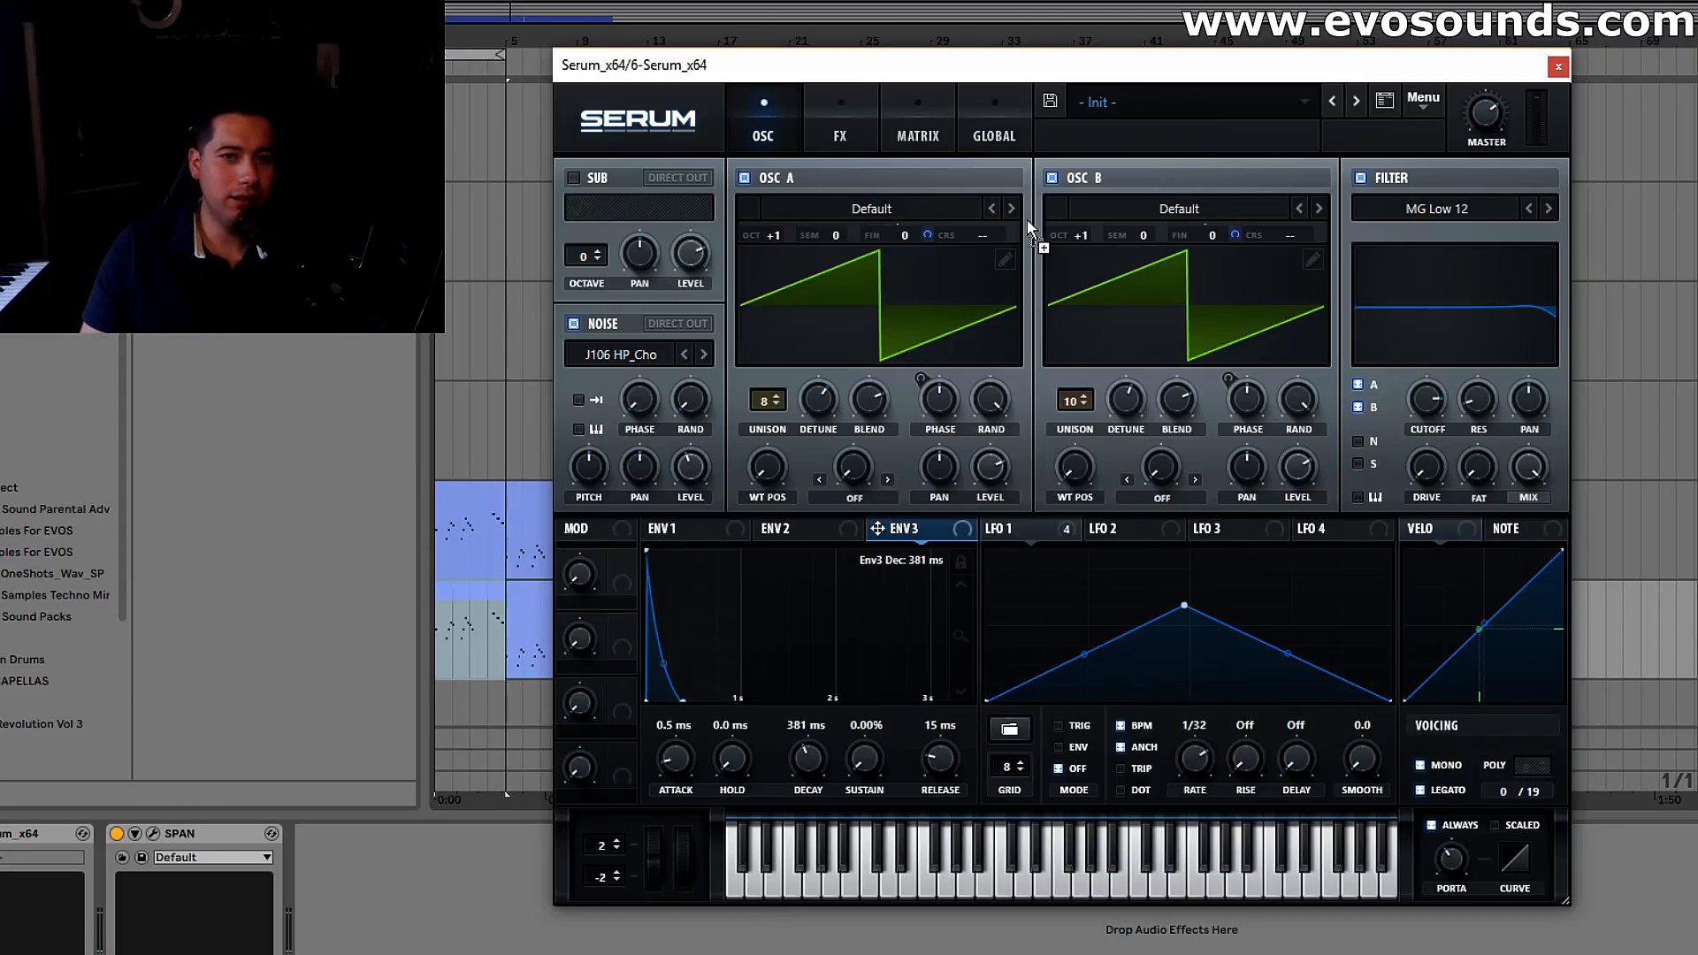
{"action": "left_click_drag", "start_coordinate": [1015, 239], "coordinate": [1001, 301]}
{"action": "left_click_drag", "start_coordinate": [812, 757], "coordinate": [806, 778]}
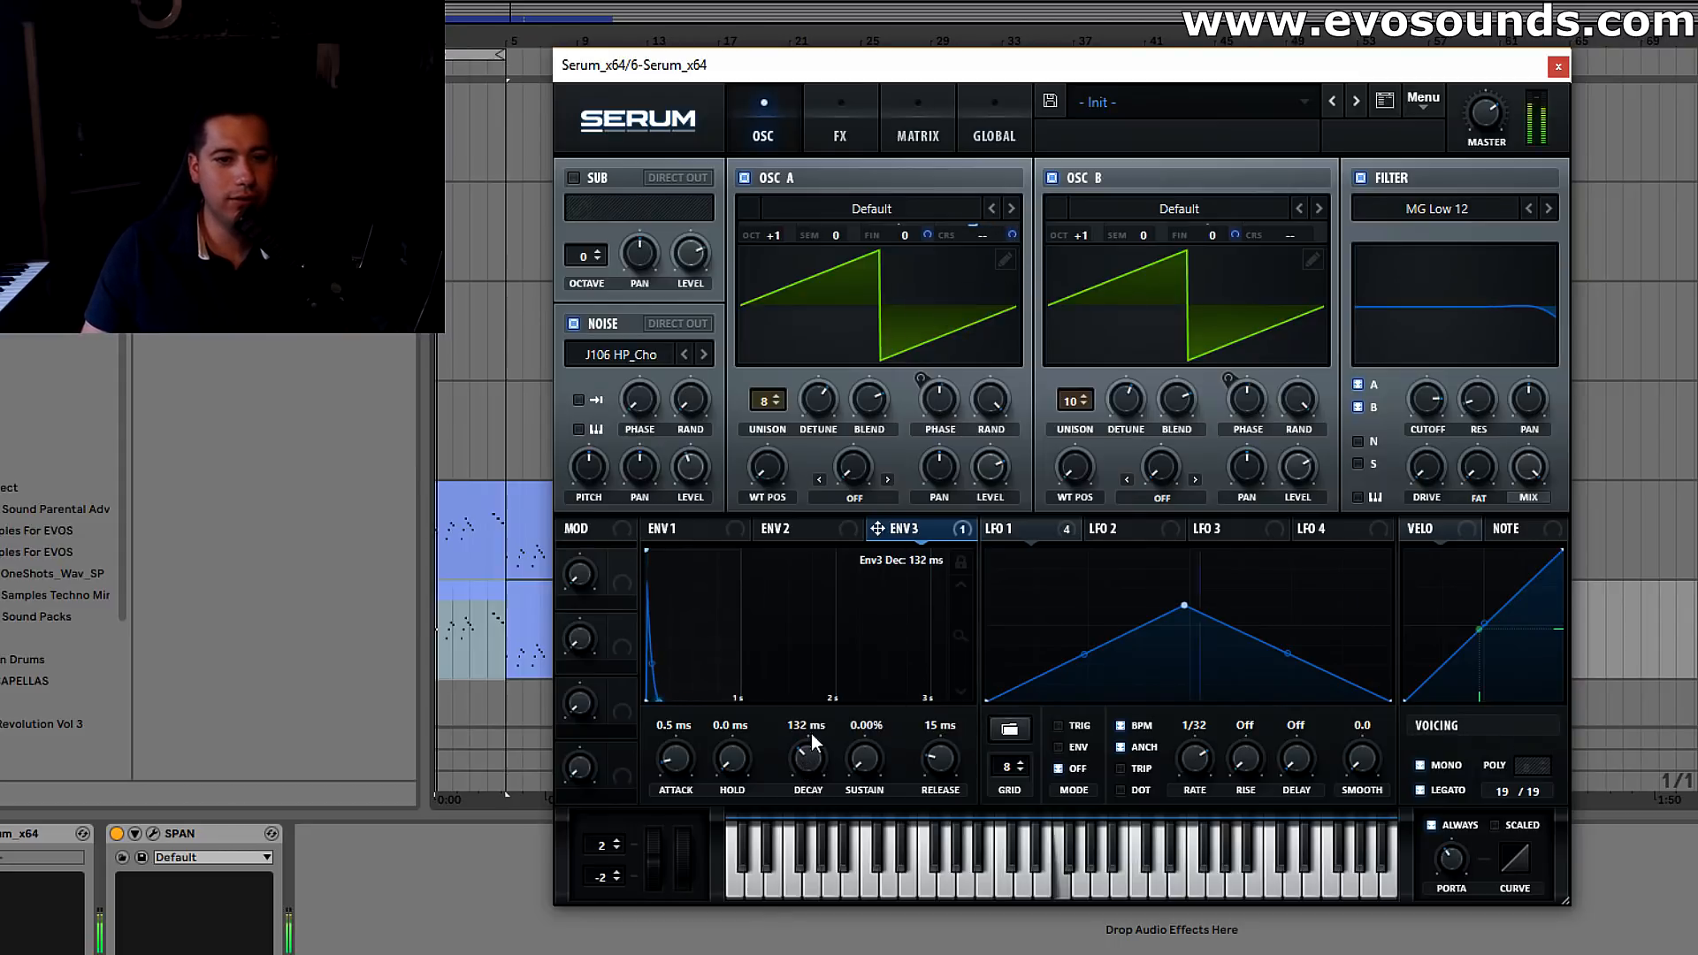
{"action": "left_click_drag", "start_coordinate": [1271, 246], "coordinate": [1291, 287]}
{"action": "left_click_drag", "start_coordinate": [793, 770], "coordinate": [800, 757]}
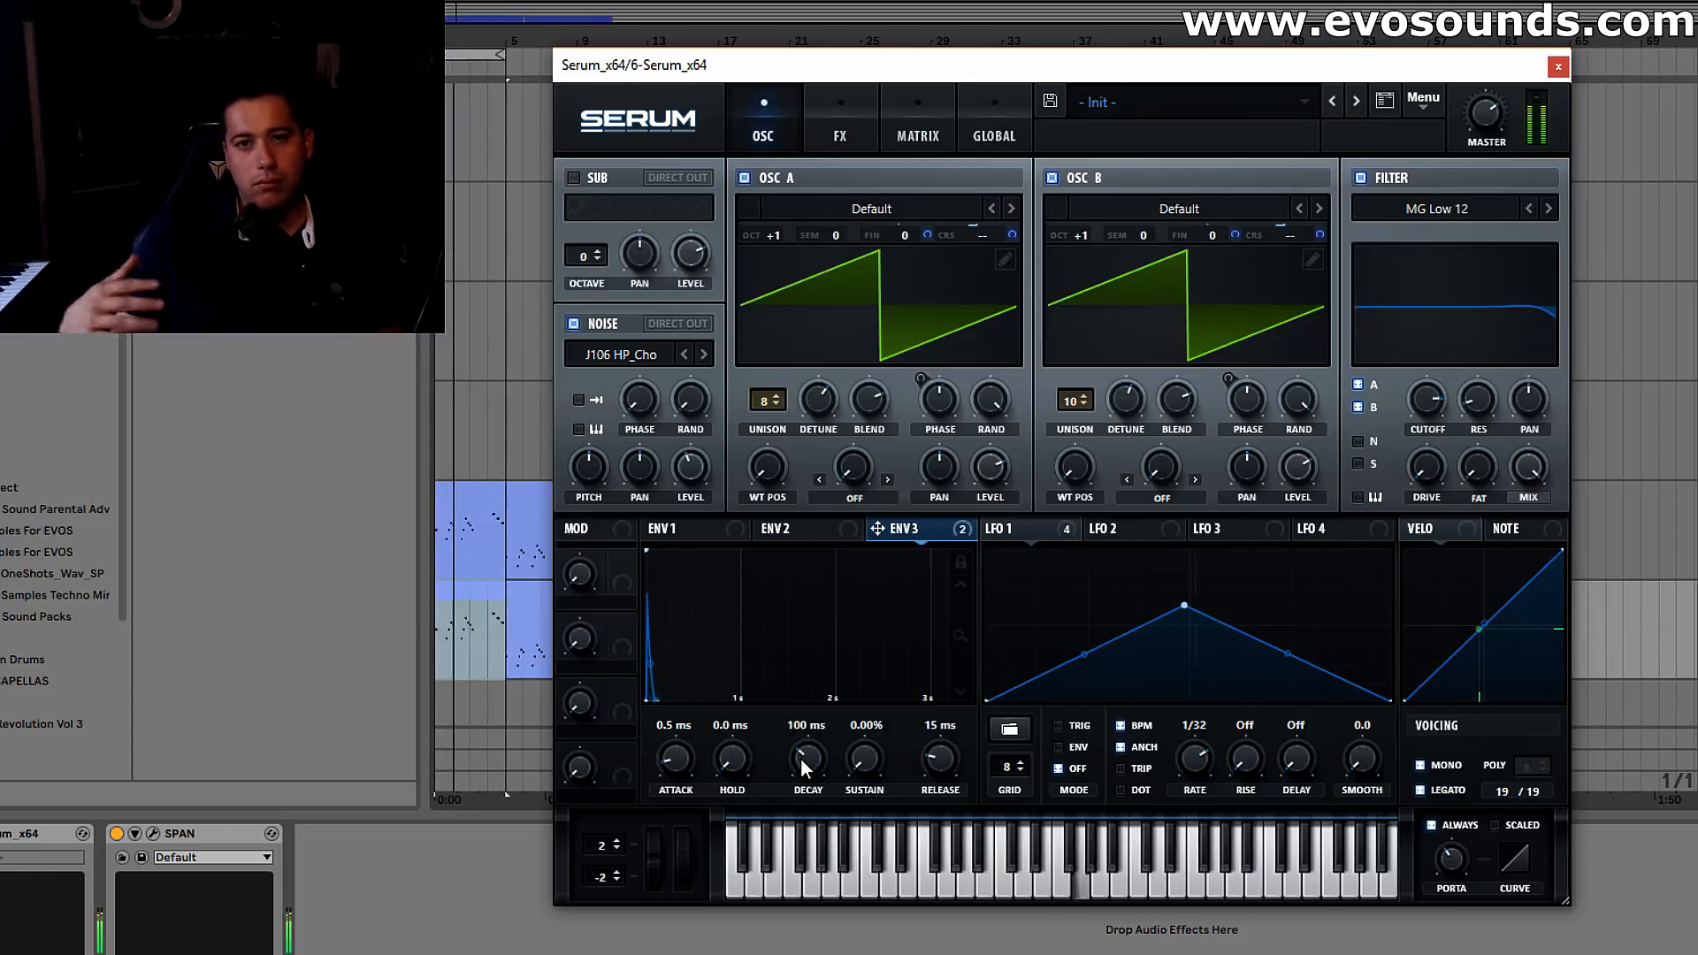
Play the loop and set oscillator A's unison width to 0 in the global settings
{"action": "left_click", "coordinate": [840, 135]}
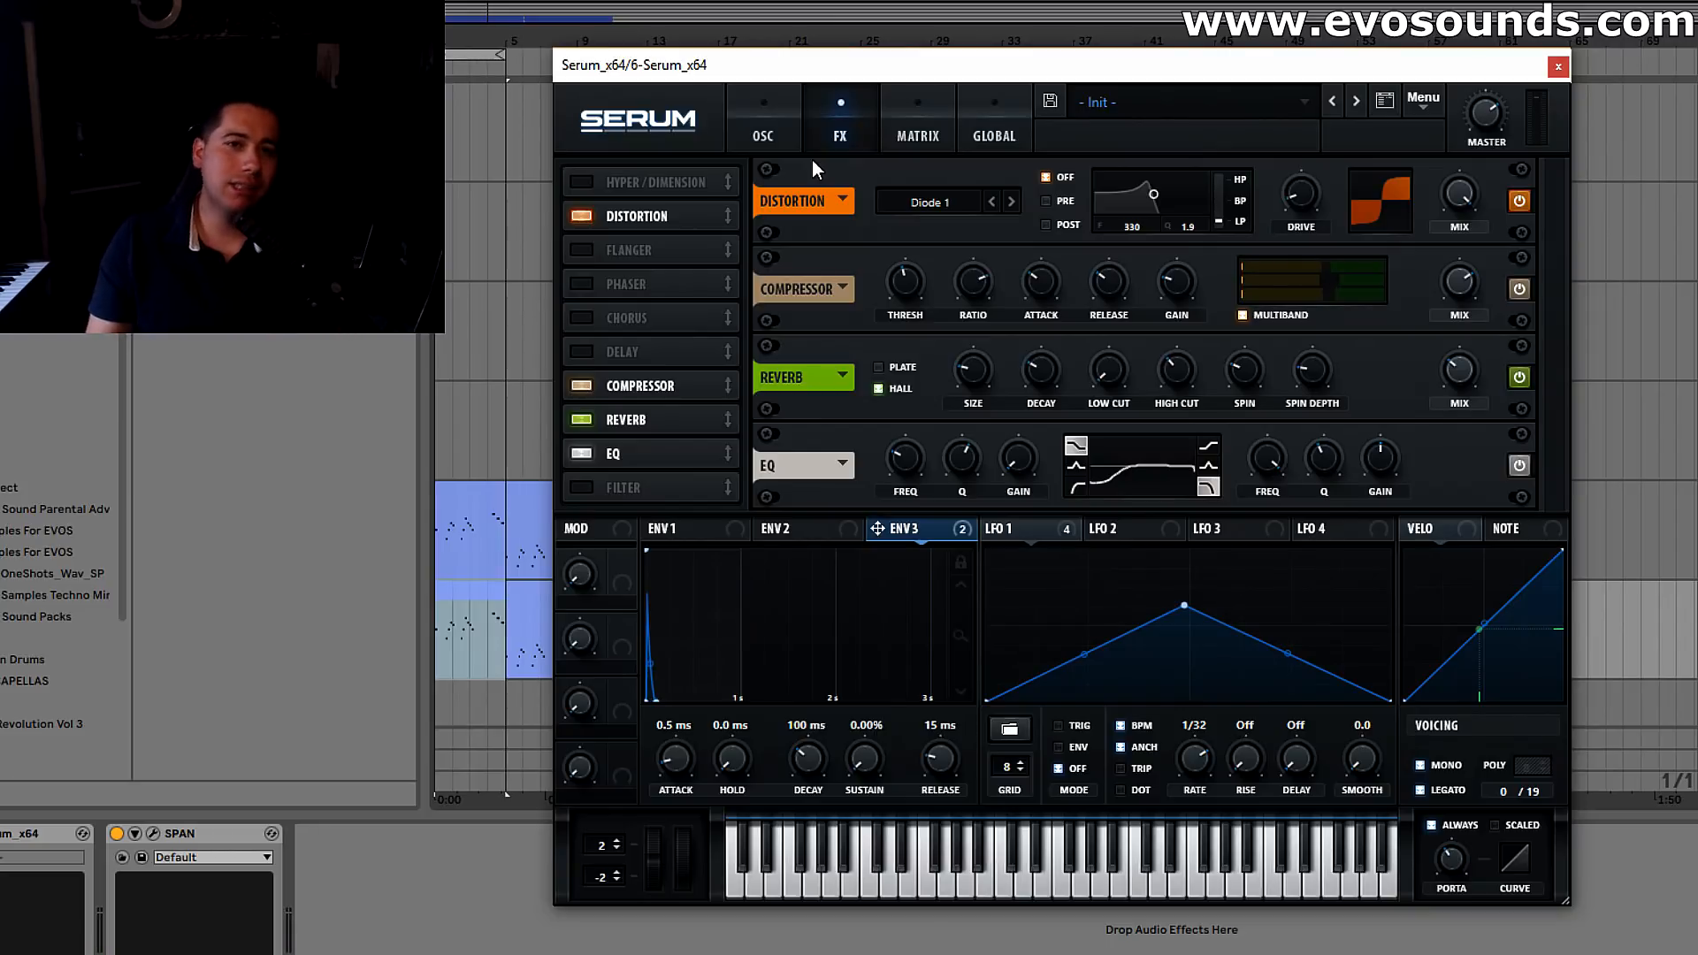
{"action": "left_click", "coordinate": [789, 129]}
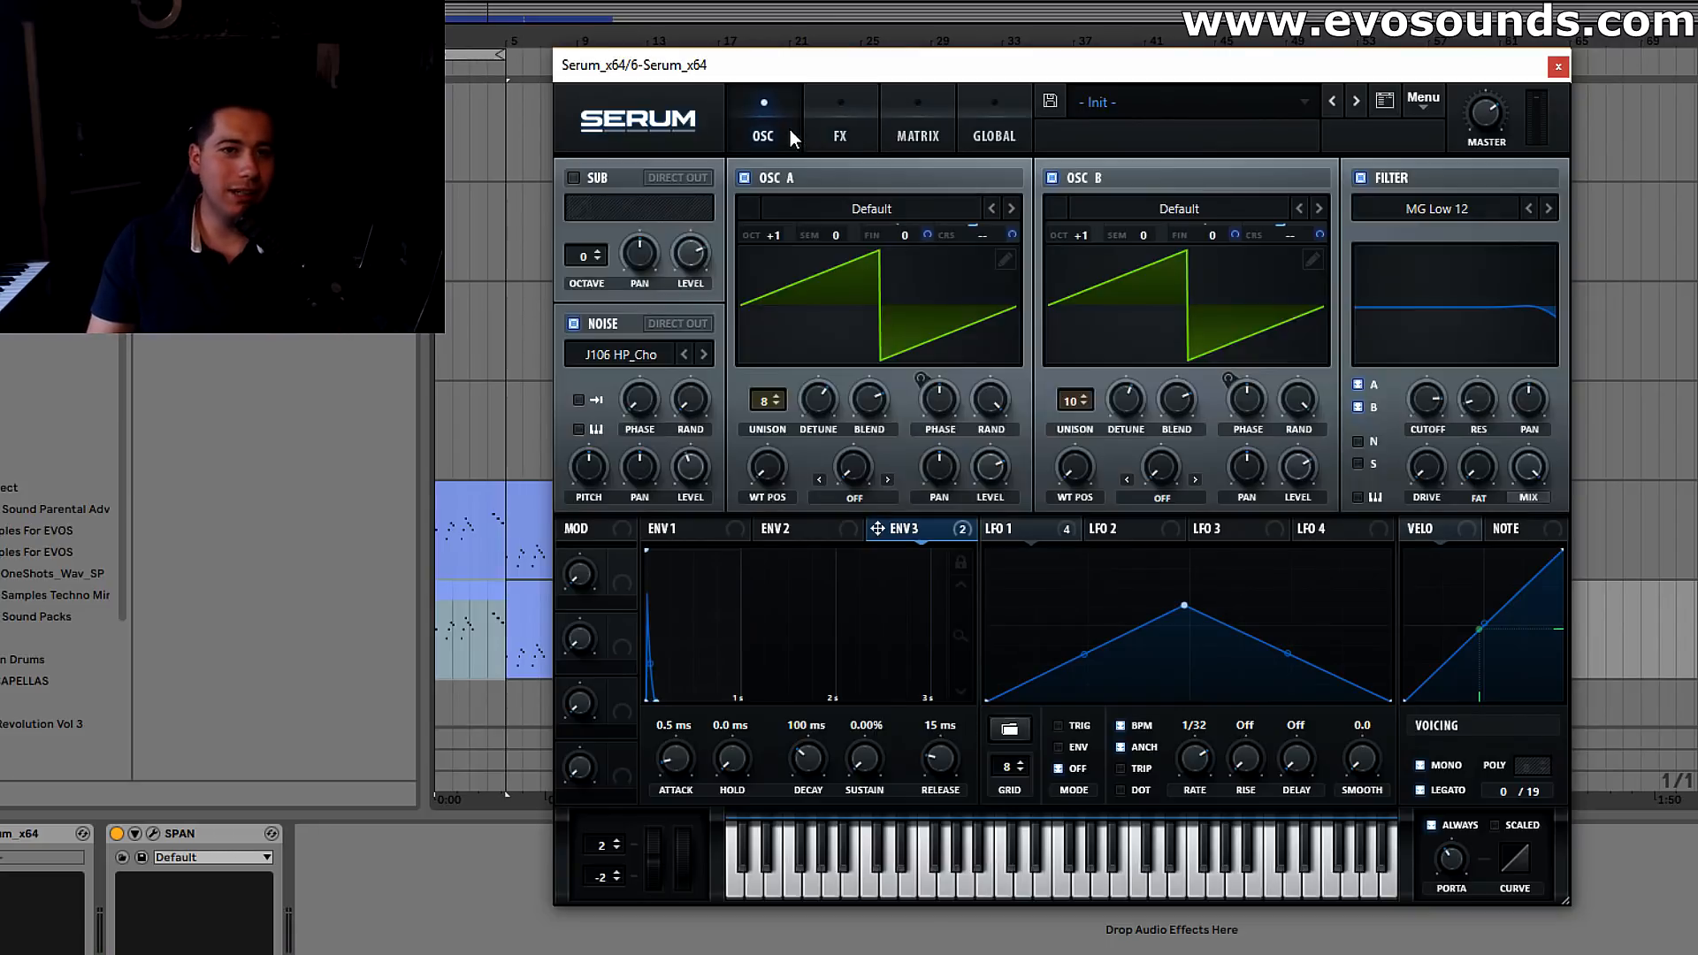
{"action": "left_click", "coordinate": [953, 118]}
{"action": "left_click", "coordinate": [994, 128]}
{"action": "key", "text": "space"}
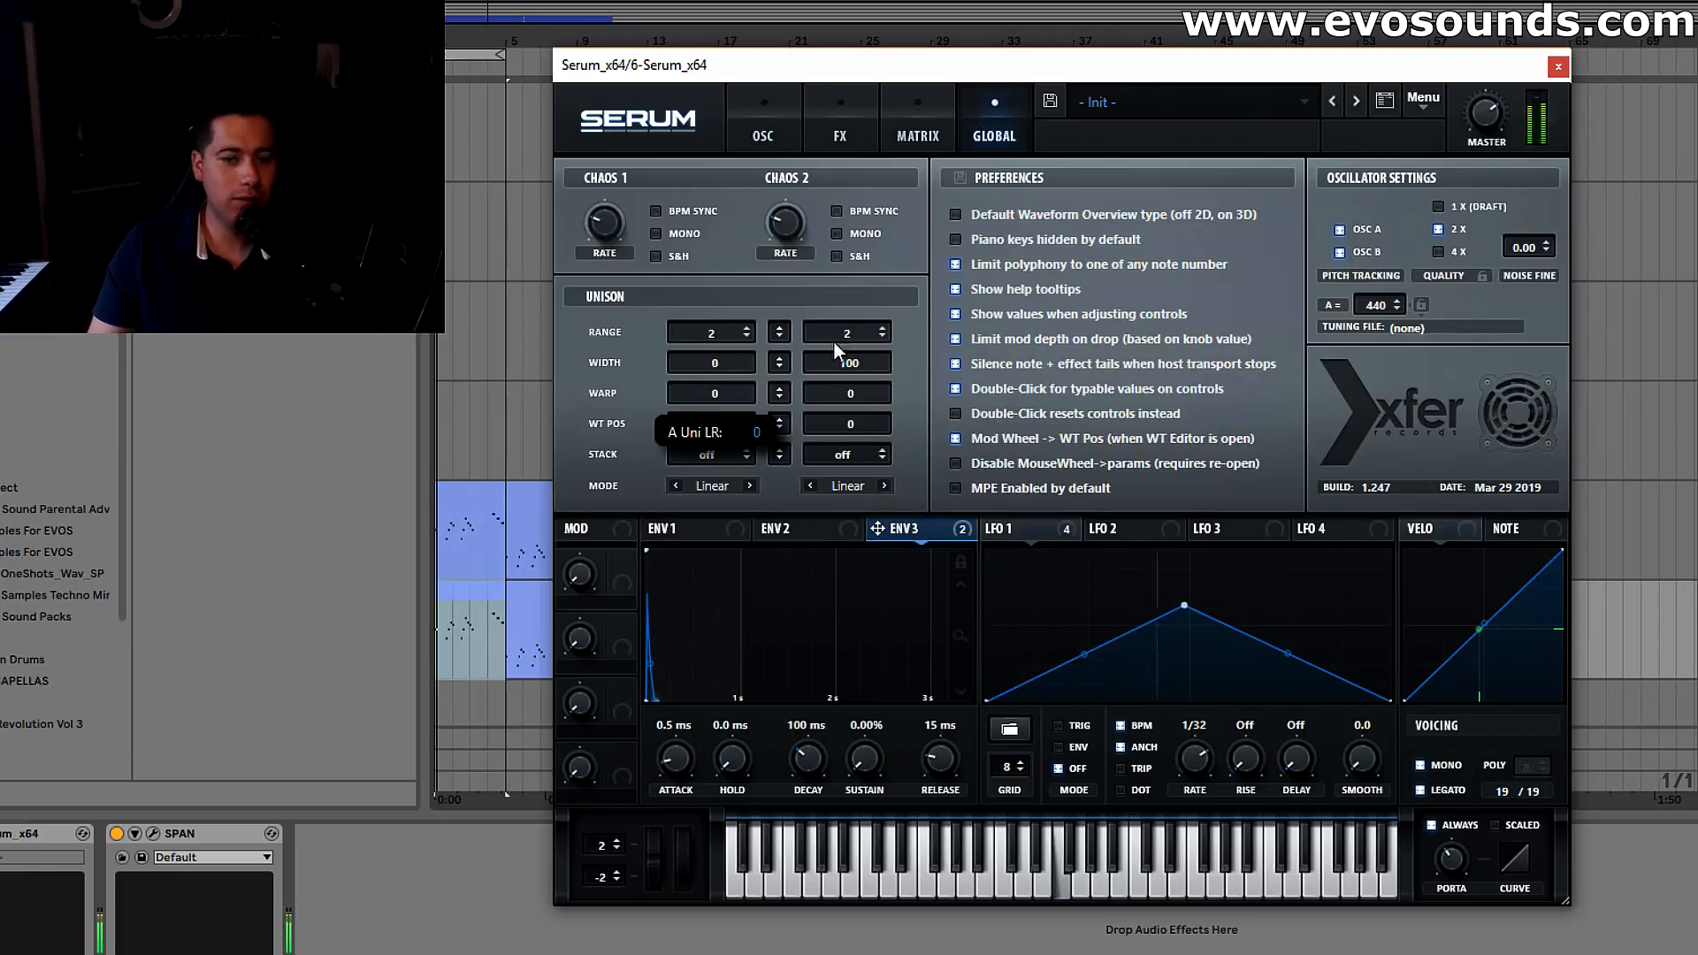
{"action": "left_click", "coordinate": [775, 129]}
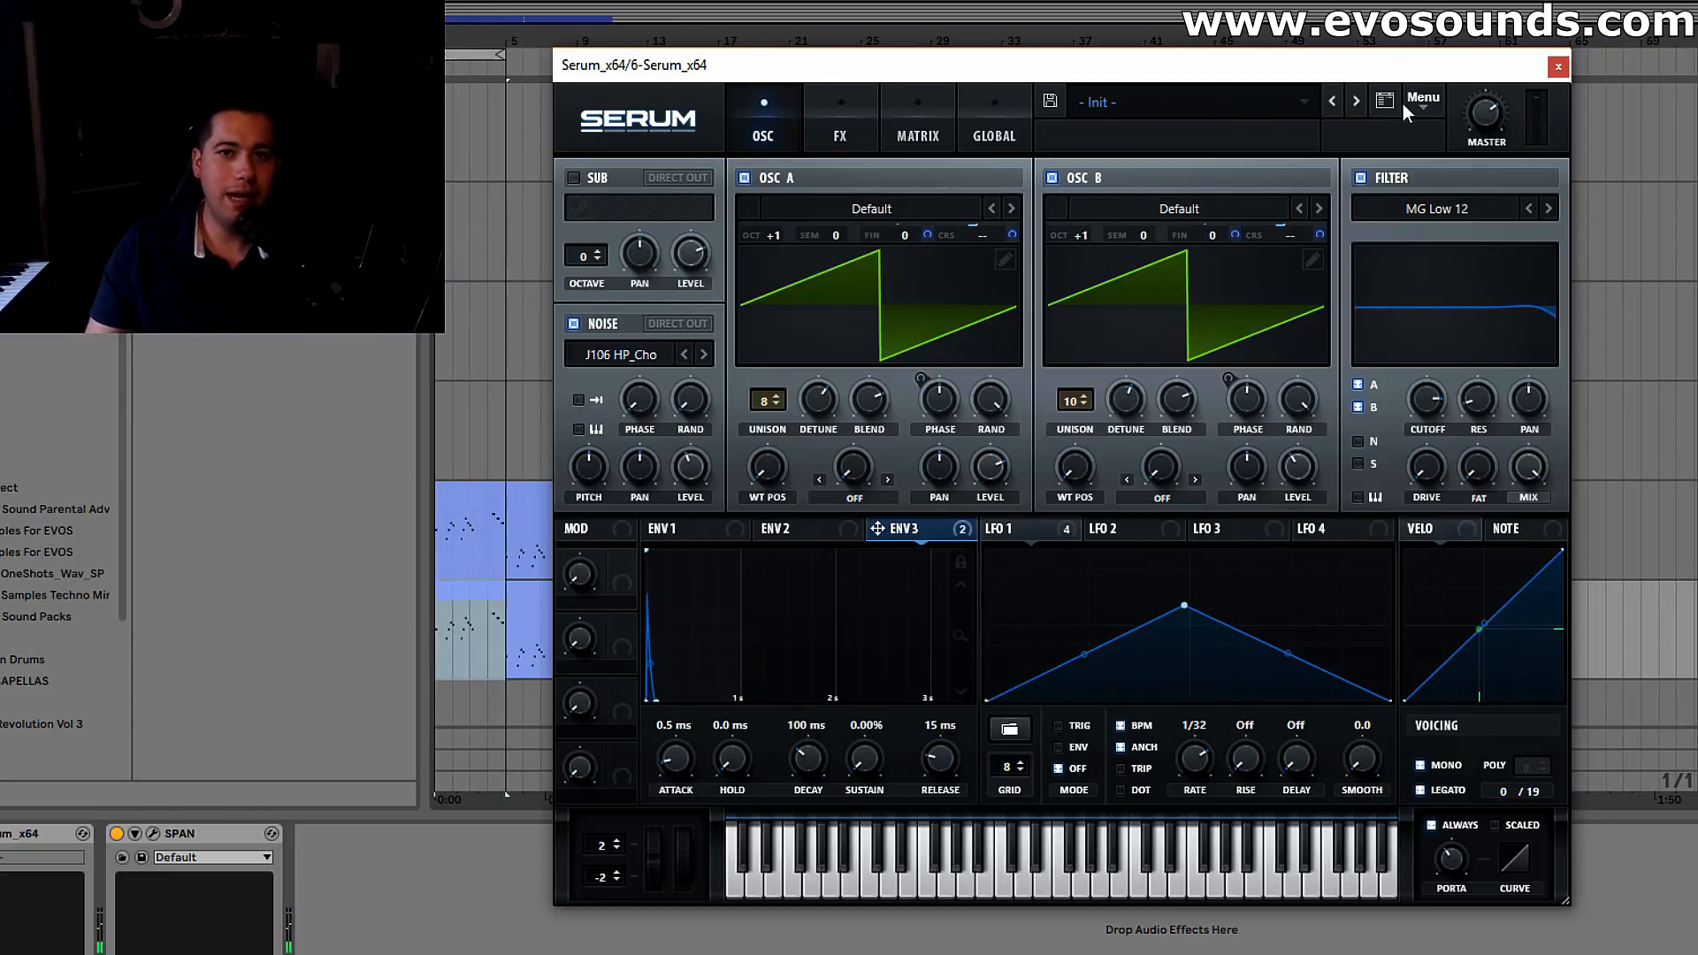
Reset oscillator A's octave to 0 and its unison to 1 voice, and switch oscillator B off
{"action": "double_click", "coordinate": [767, 239]}
{"action": "double_click", "coordinate": [765, 404]}
{"action": "left_click", "coordinate": [1051, 178]}
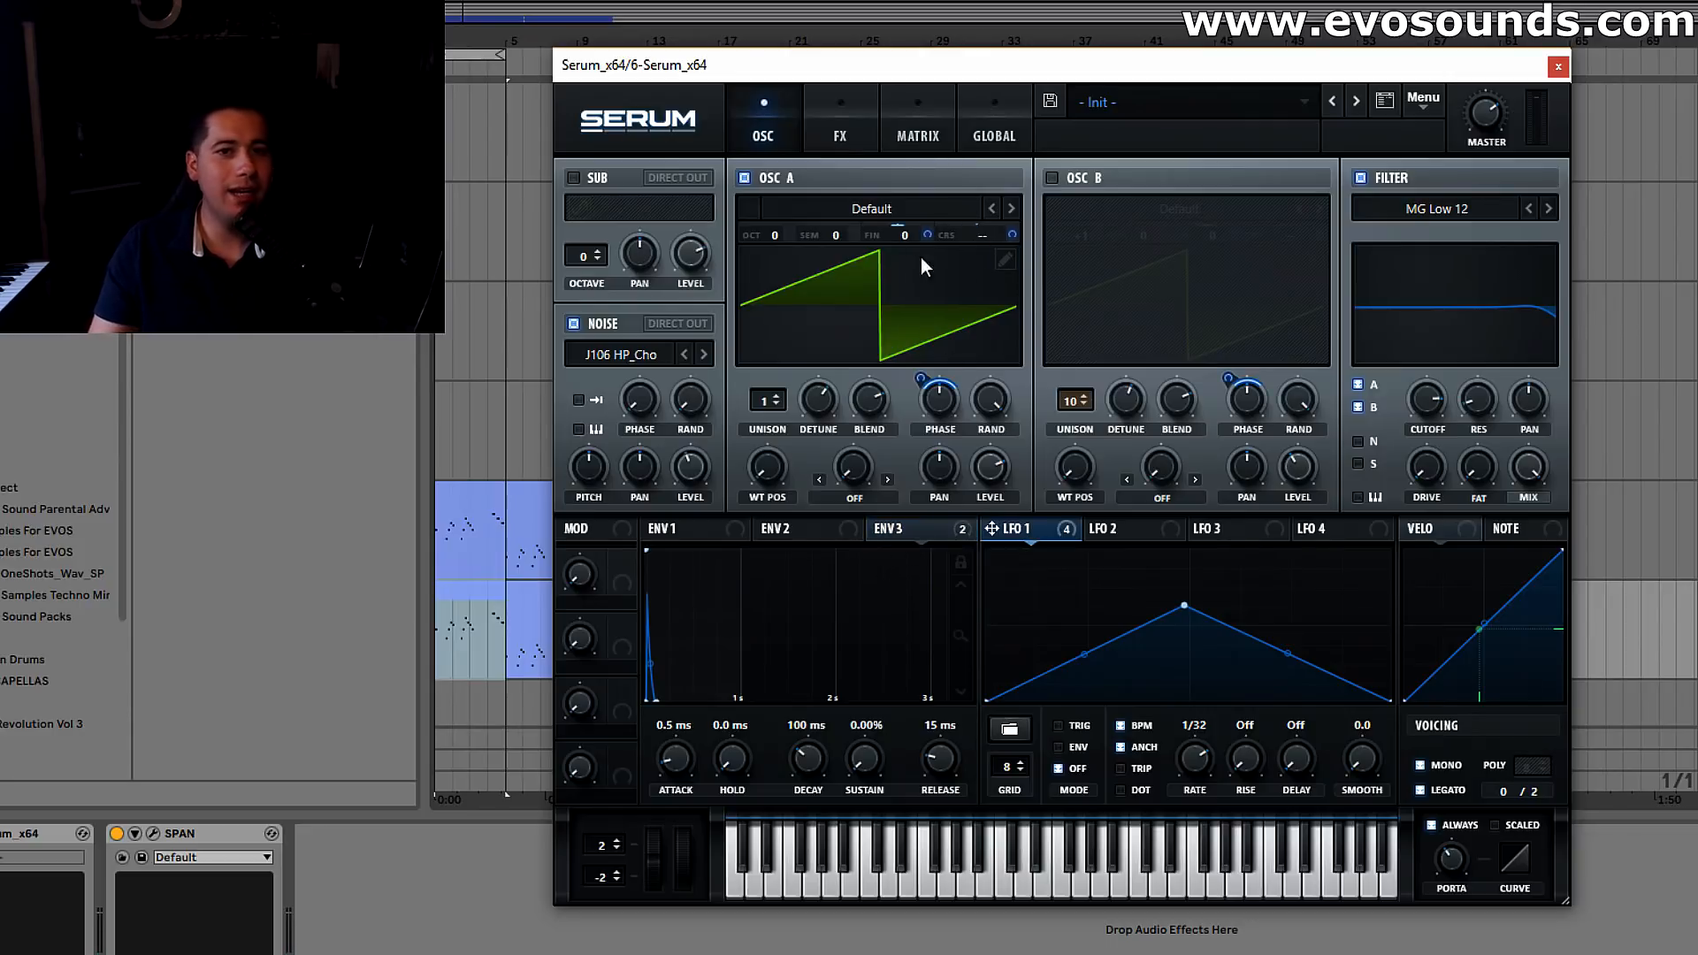
Raise oscillator A's octave to +1 for the single-voice saw and listen to it
{"action": "left_click", "coordinate": [838, 119]}
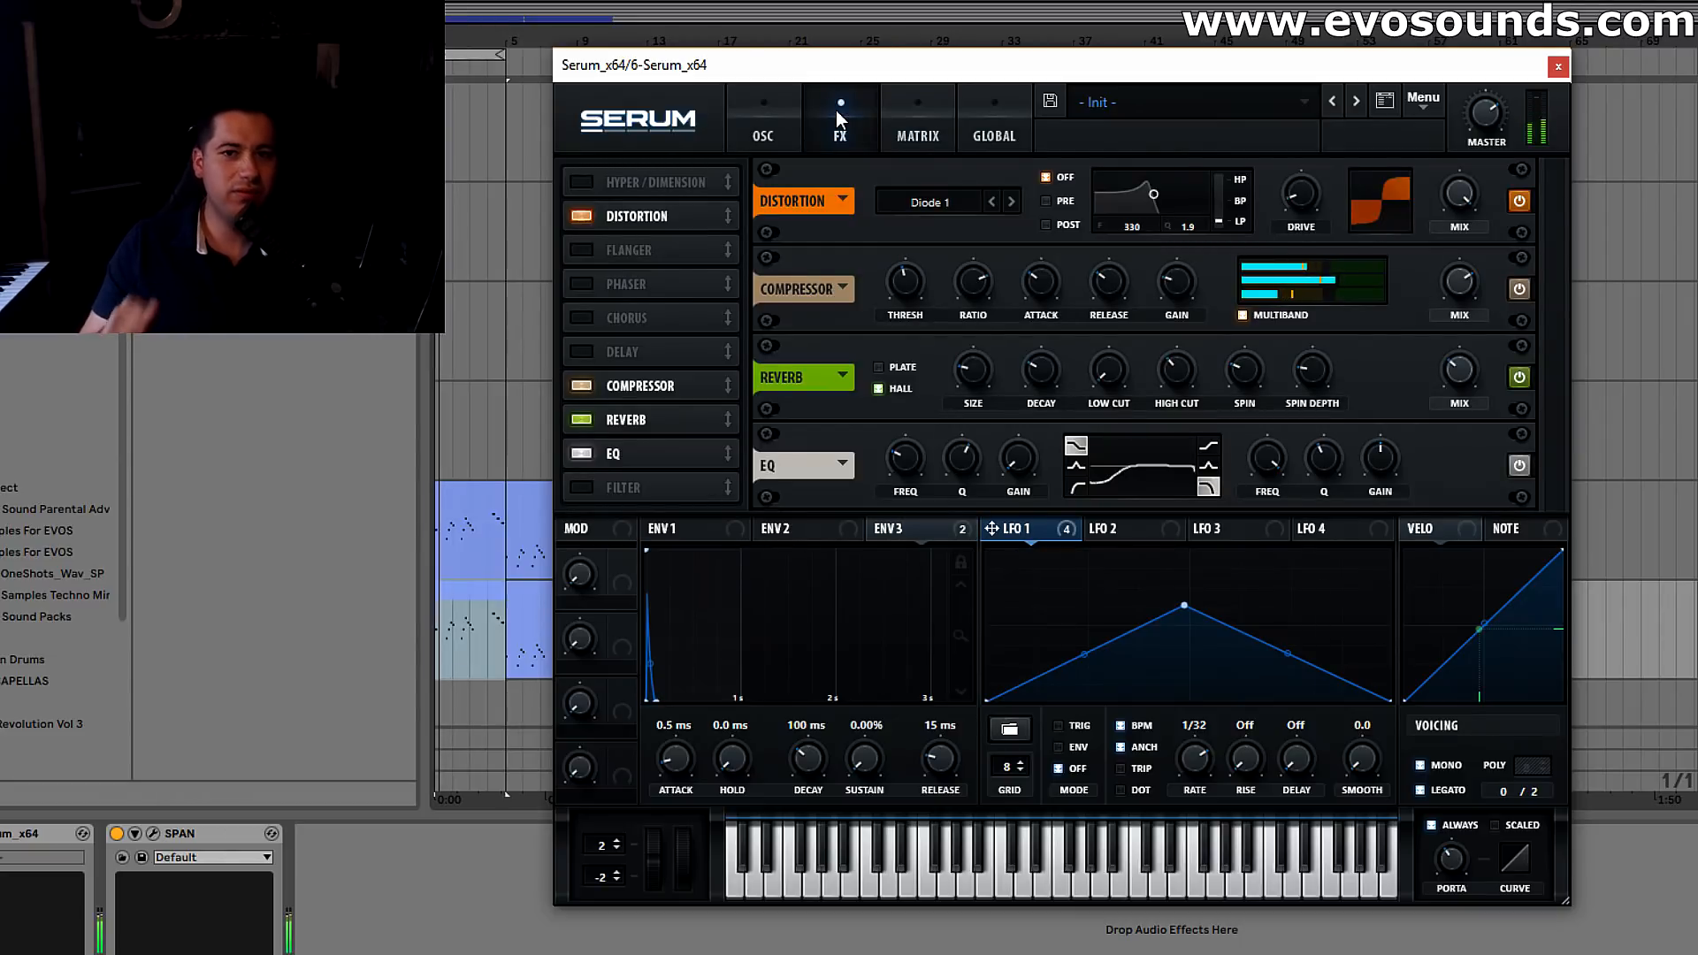
{"action": "left_click", "coordinate": [763, 124]}
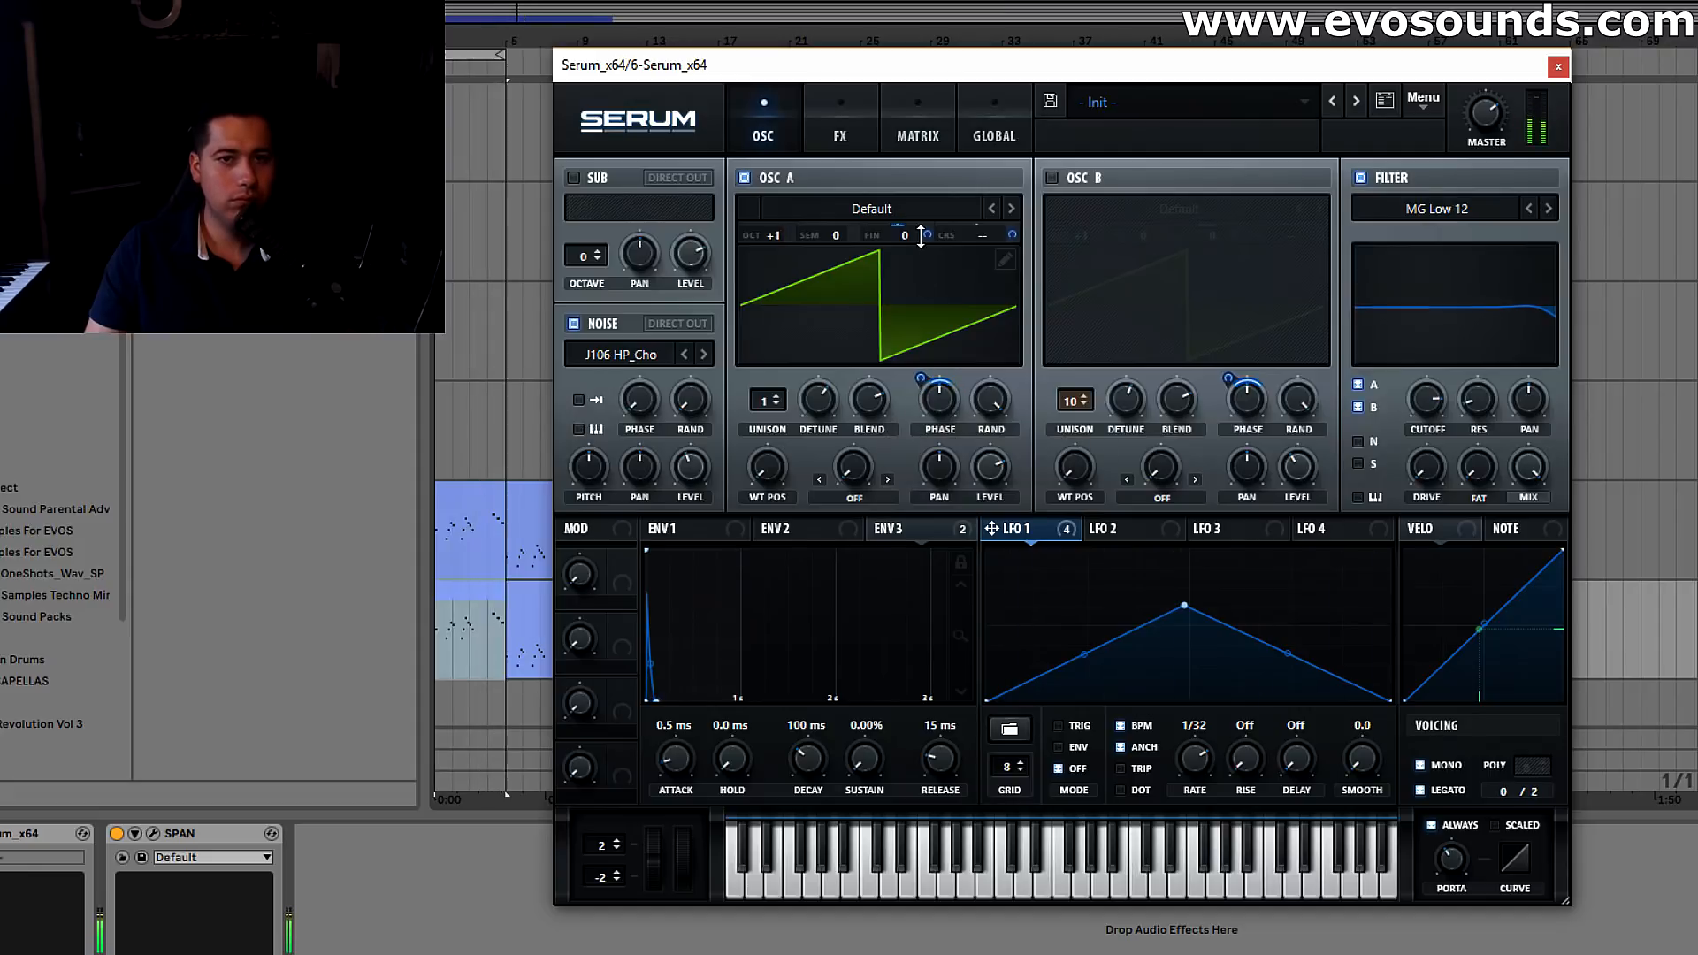
{"action": "mouse_move", "coordinate": [924, 237]}
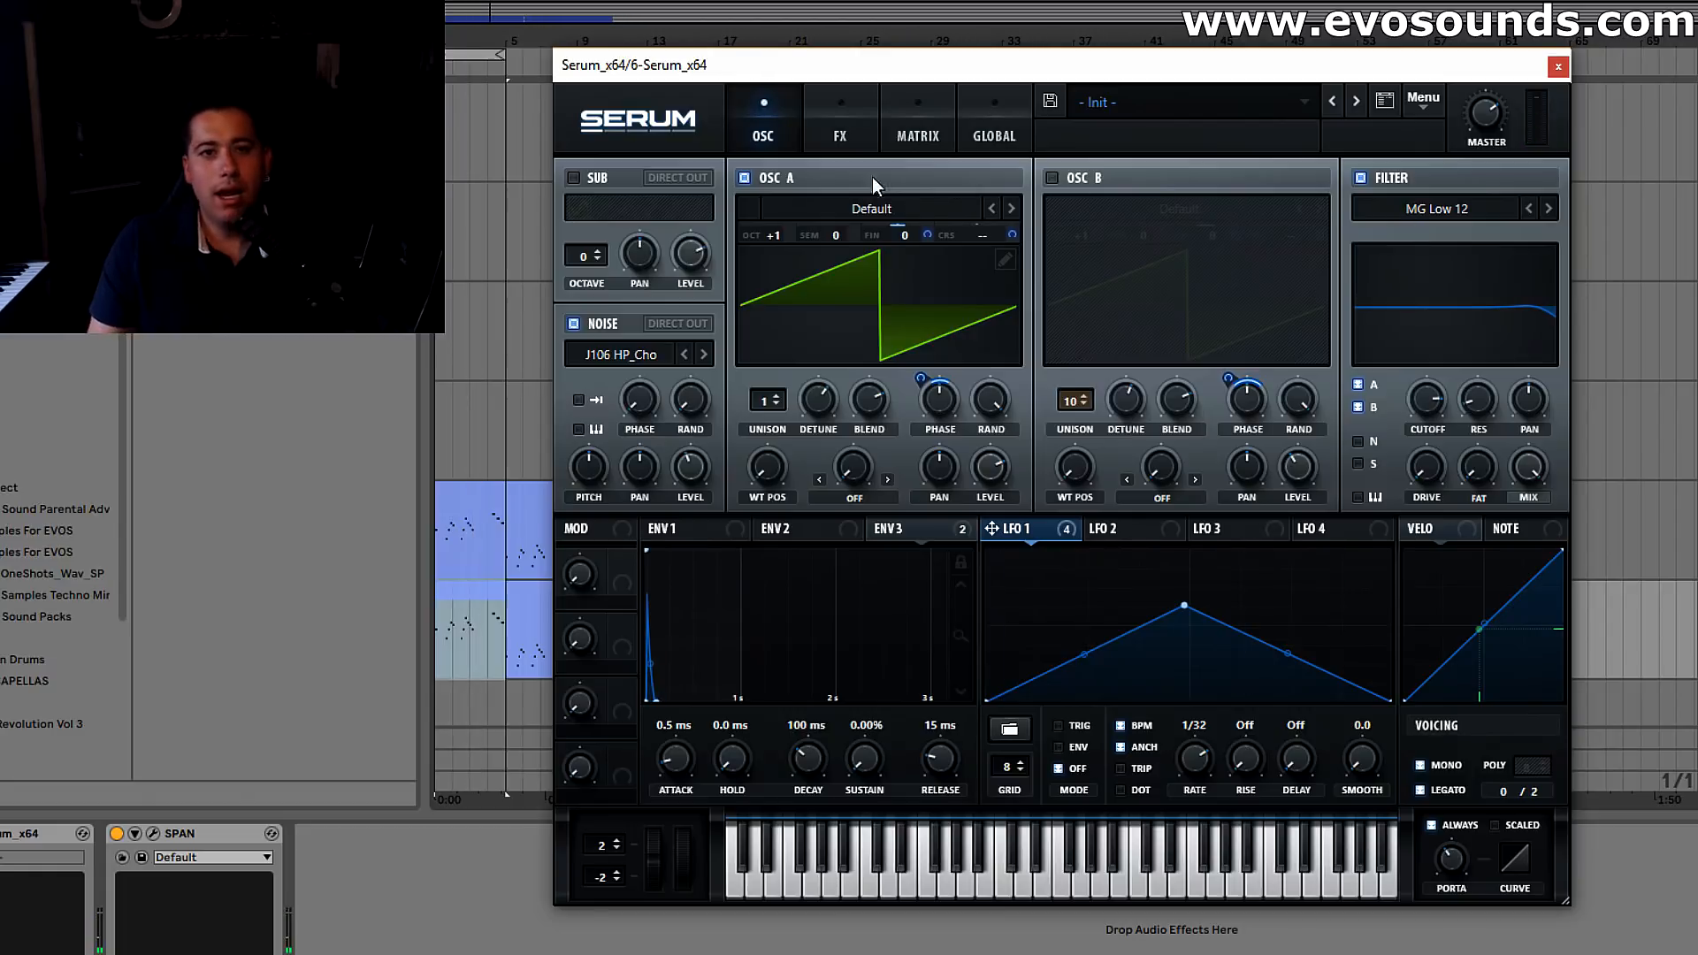
Load the Basic Shapes analog wavetable into oscillator A and audition its square shape
{"action": "left_click", "coordinate": [871, 208]}
{"action": "mouse_move", "coordinate": [849, 232]}
{"action": "left_click", "coordinate": [1164, 340]}
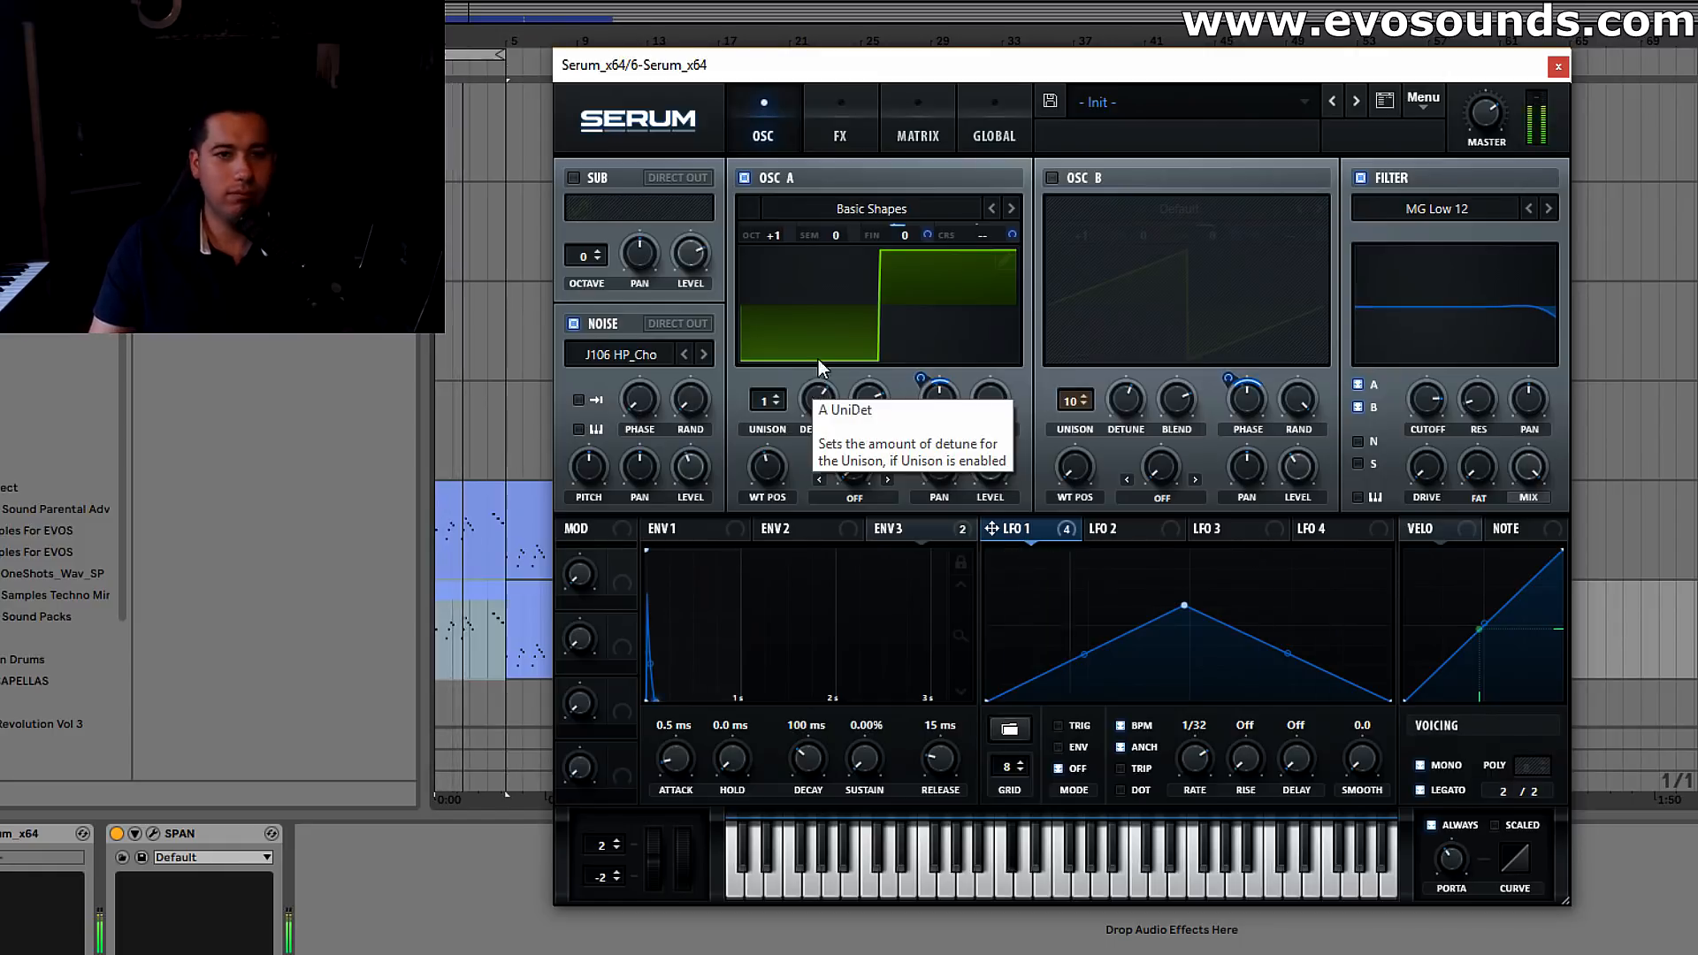
Load the Analog_BD_Sin wavetable into oscillator A
{"action": "left_click", "coordinate": [900, 215]}
{"action": "mouse_move", "coordinate": [904, 224]}
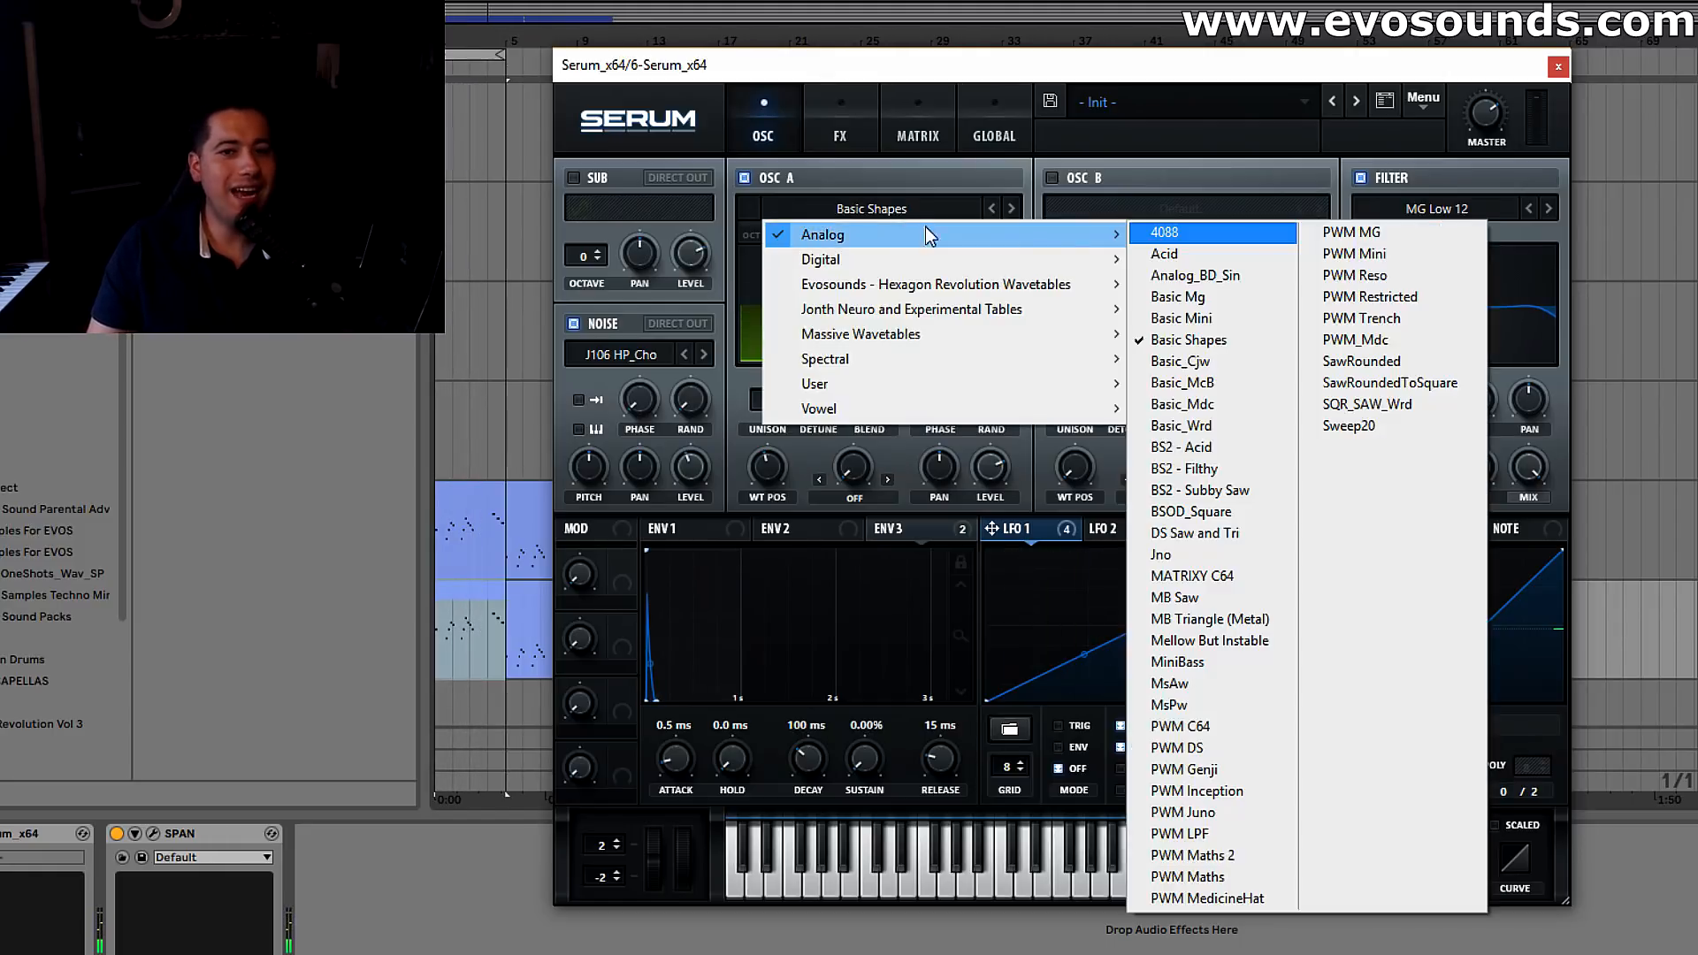
{"action": "left_click", "coordinate": [1176, 254]}
Raise the distortion drive to 100% and listen to the distorted sine
{"action": "left_click", "coordinate": [840, 128]}
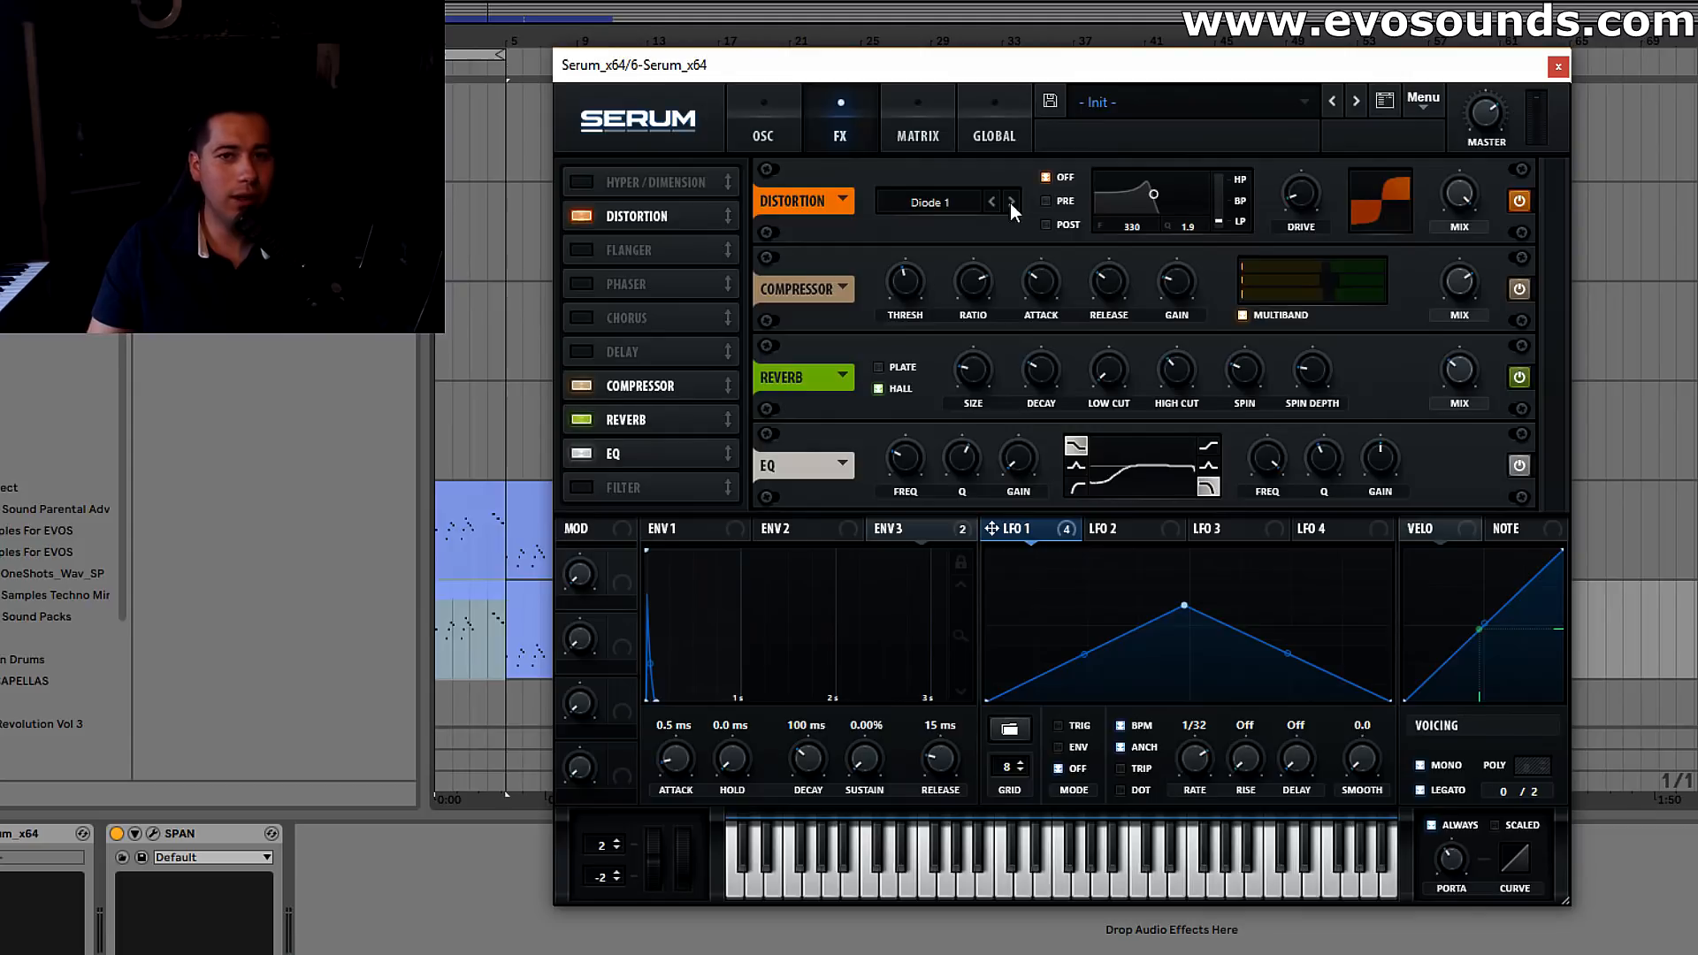
{"action": "left_click_drag", "start_coordinate": [1350, 101], "coordinate": [1391, 13]}
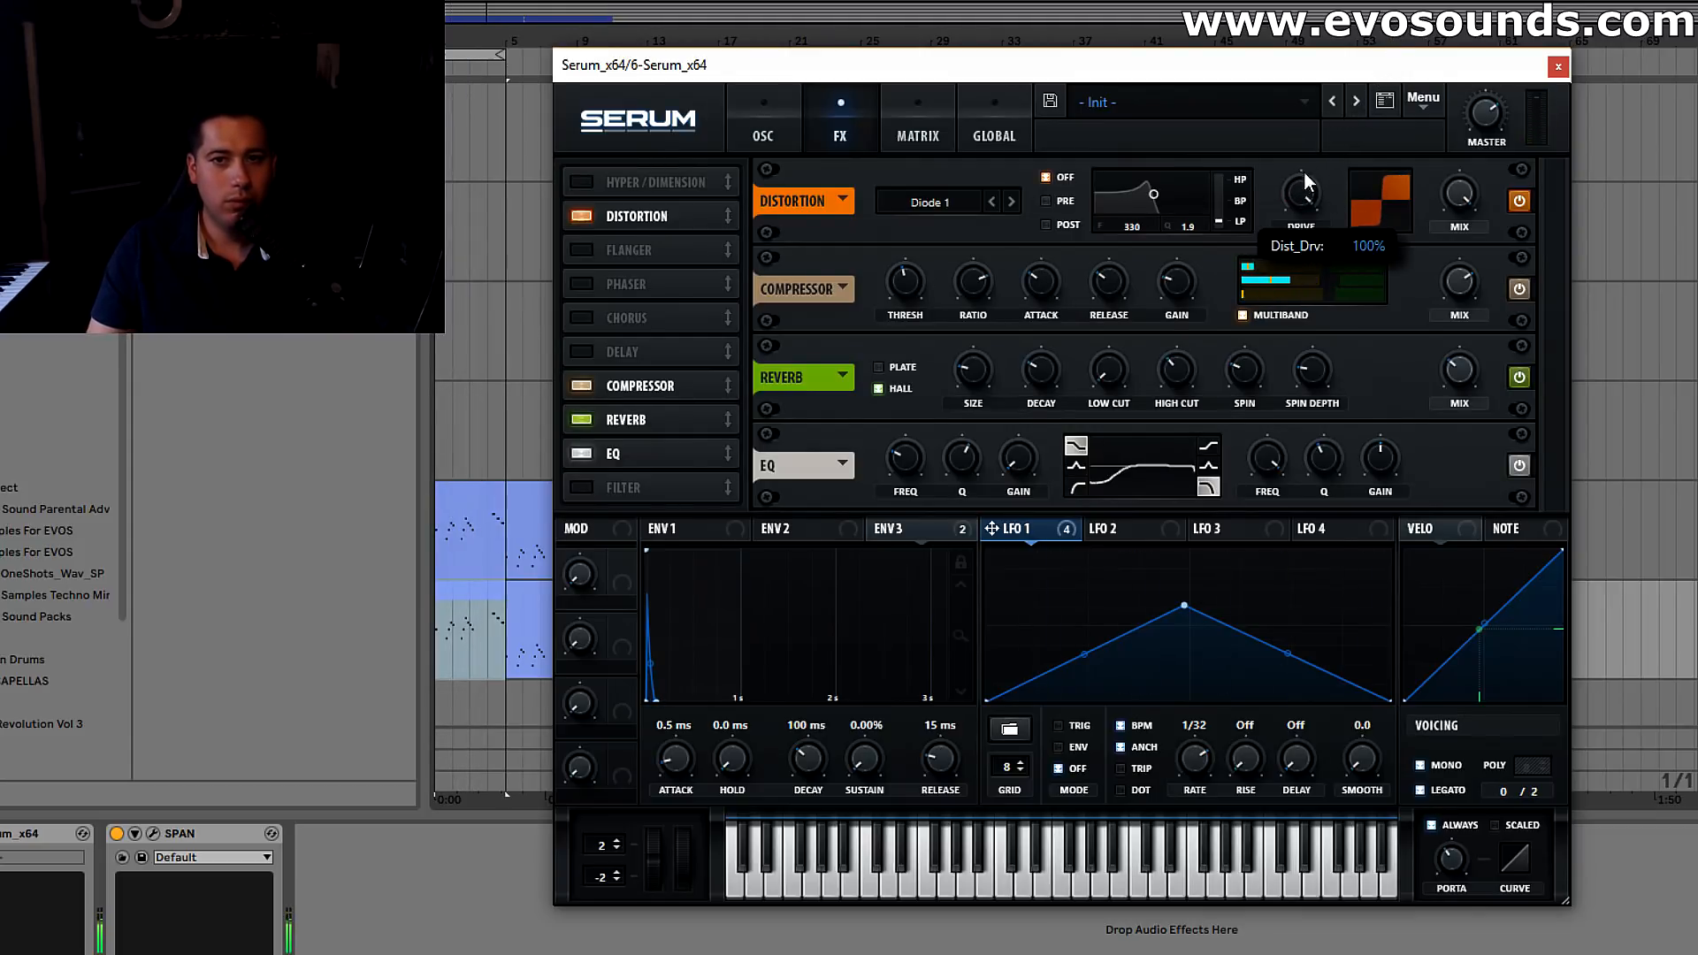
{"action": "left_click", "coordinate": [764, 124]}
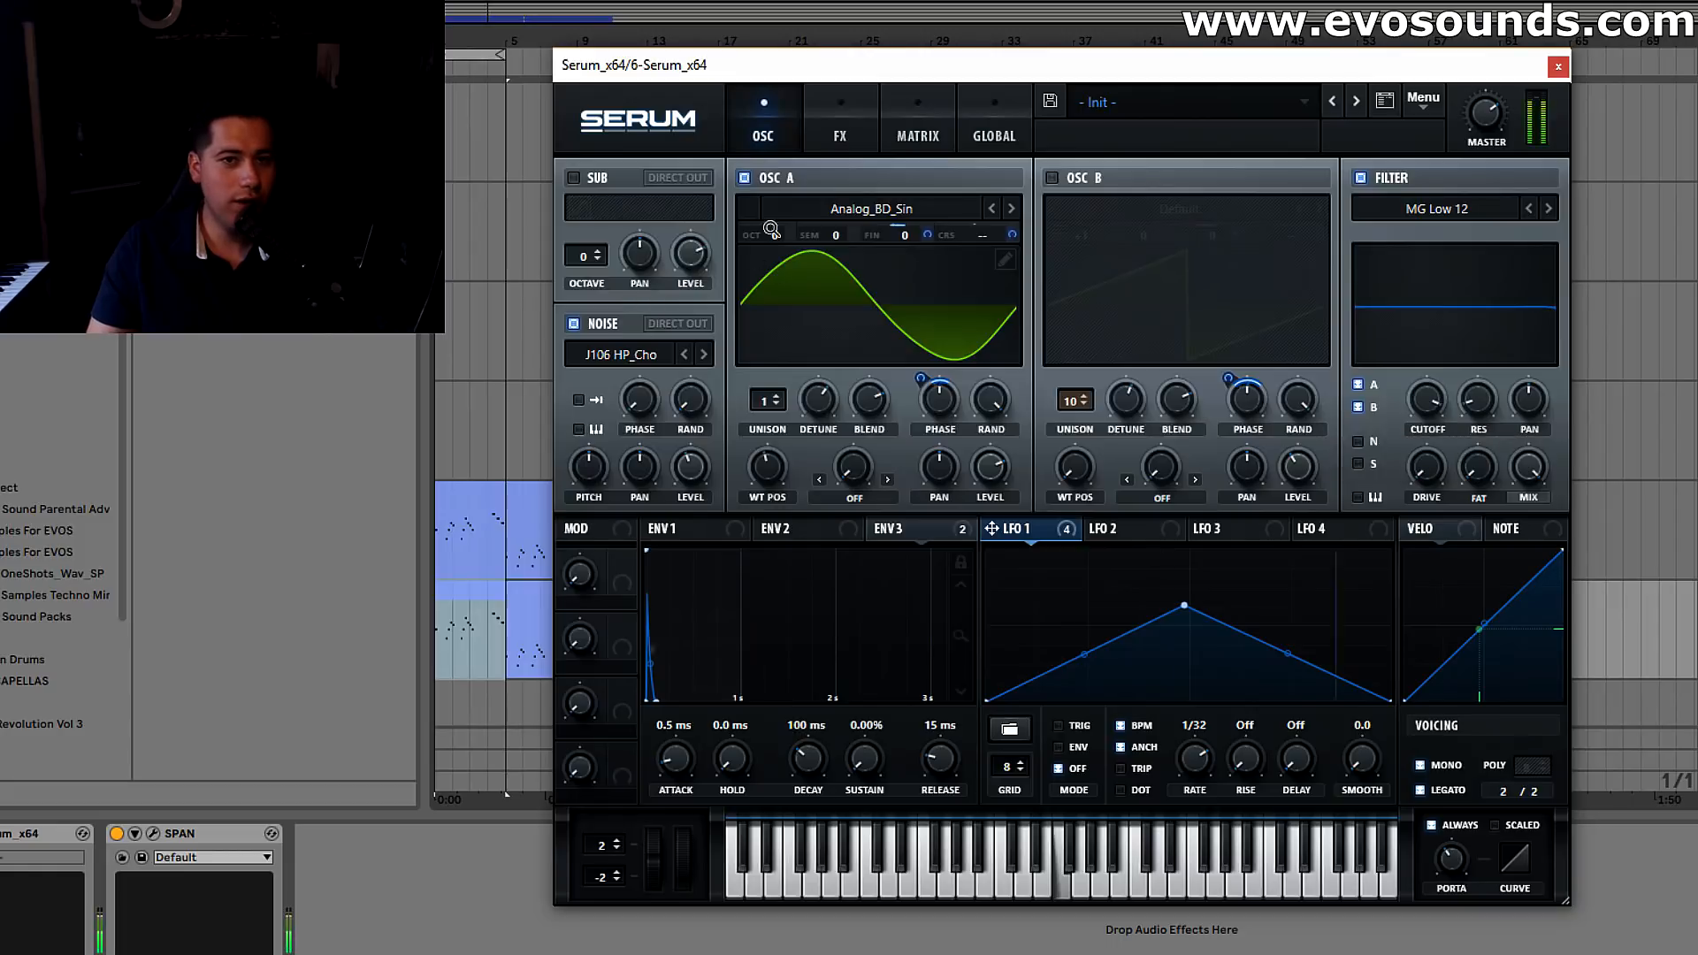
{"action": "left_click", "coordinate": [840, 128]}
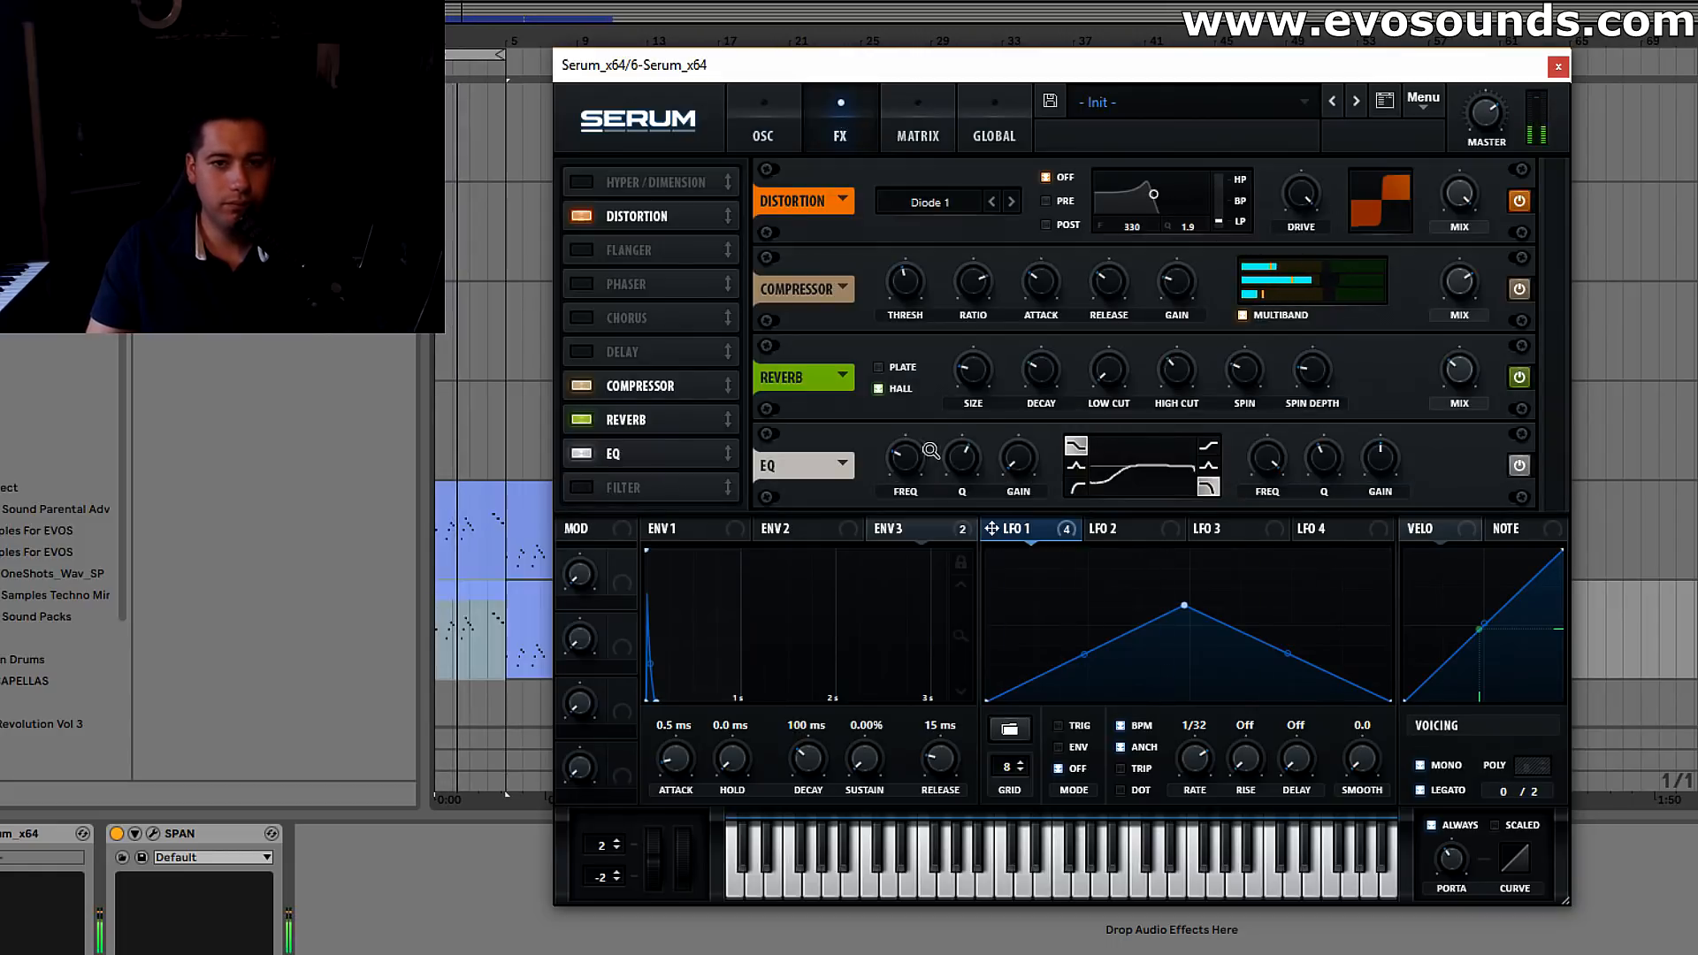
{"action": "mouse_move", "coordinate": [922, 440]}
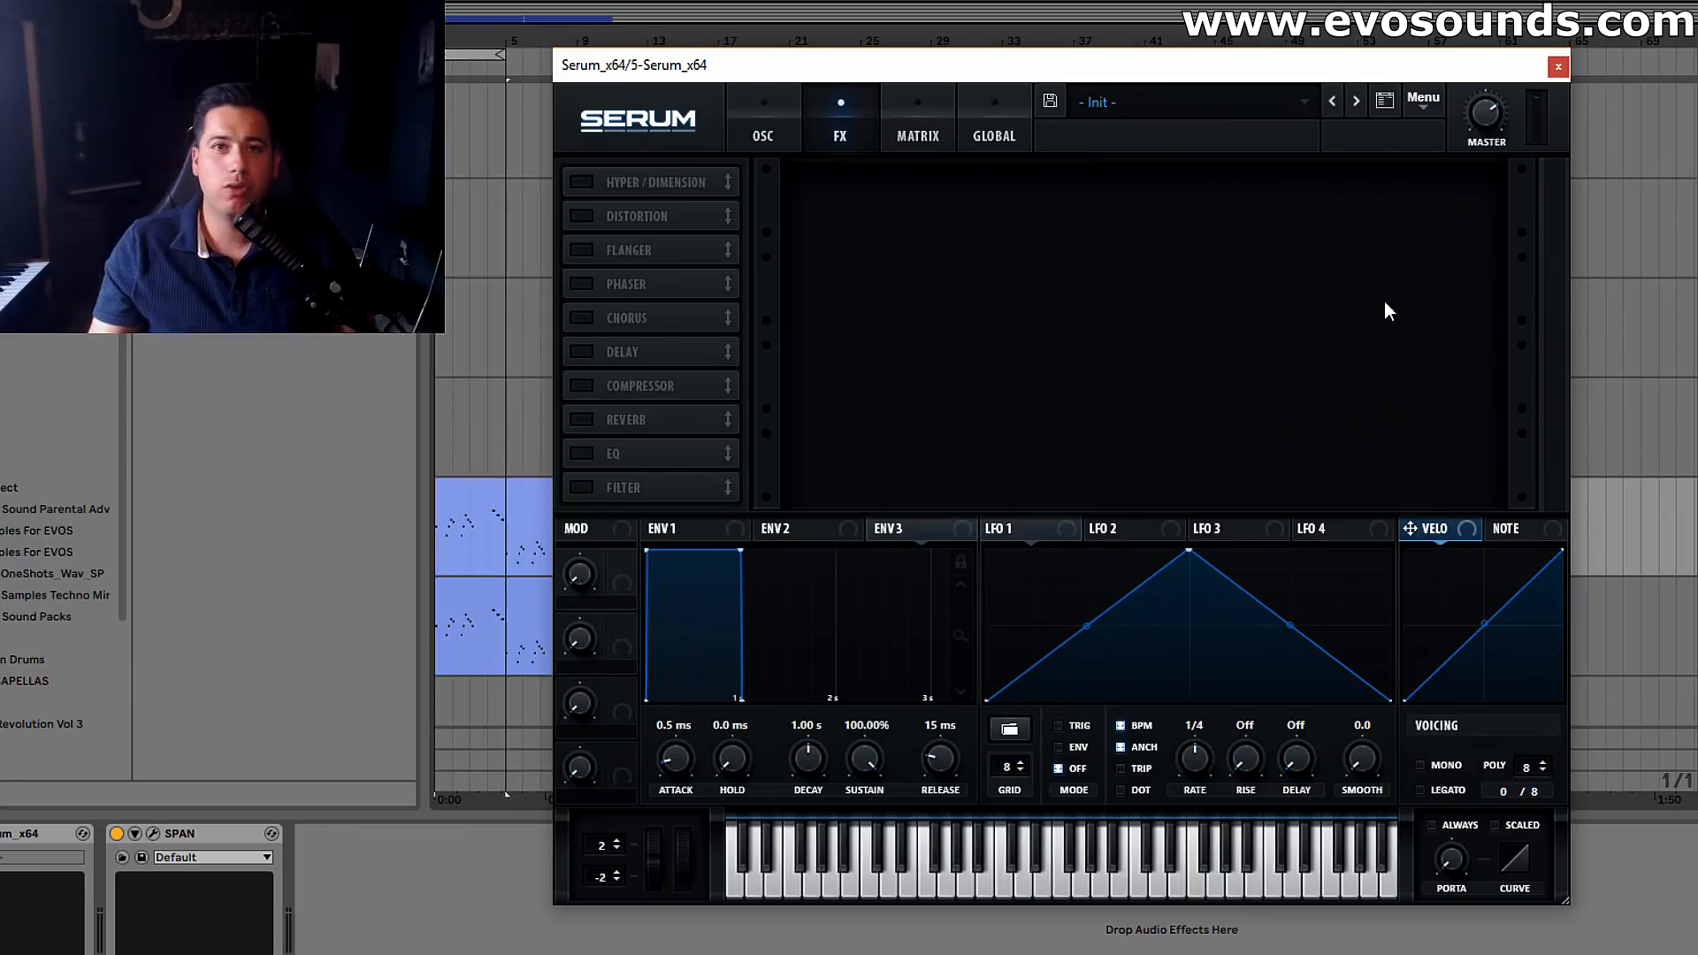
In the fresh Init patch, set oscillator A to 14 unison voices with a detune of about 0.71
{"action": "left_click", "coordinate": [766, 134]}
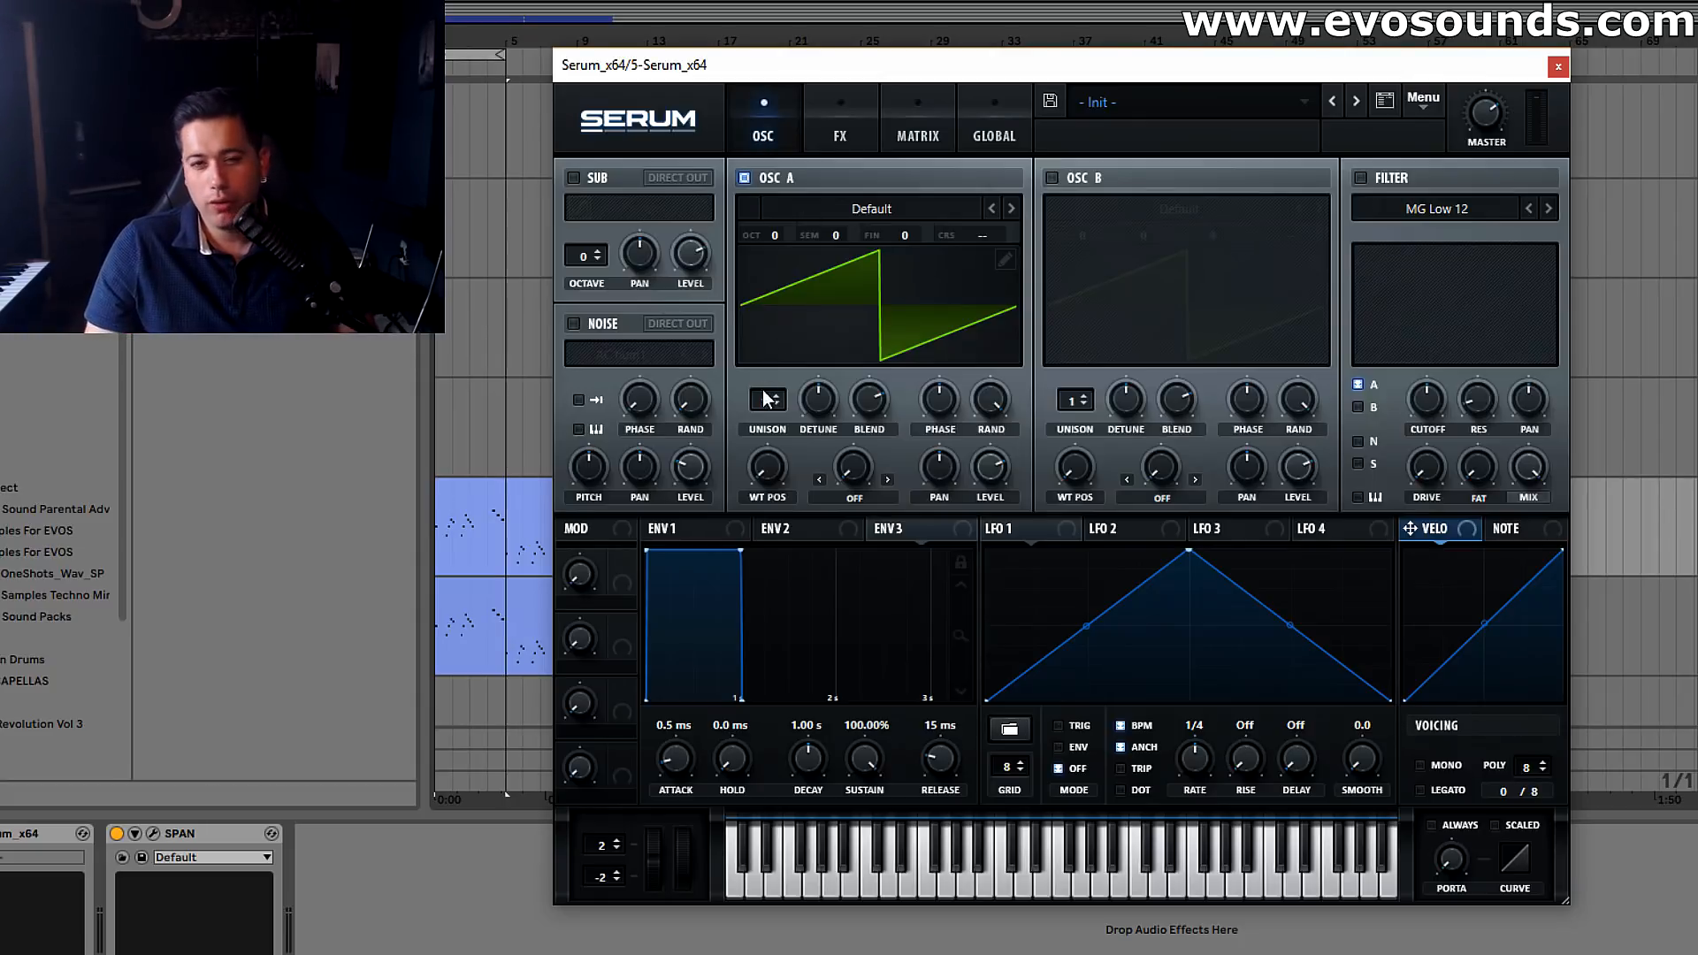
{"action": "left_click_drag", "start_coordinate": [767, 402], "coordinate": [856, 245]}
{"action": "left_click_drag", "start_coordinate": [819, 399], "coordinate": [834, 364]}
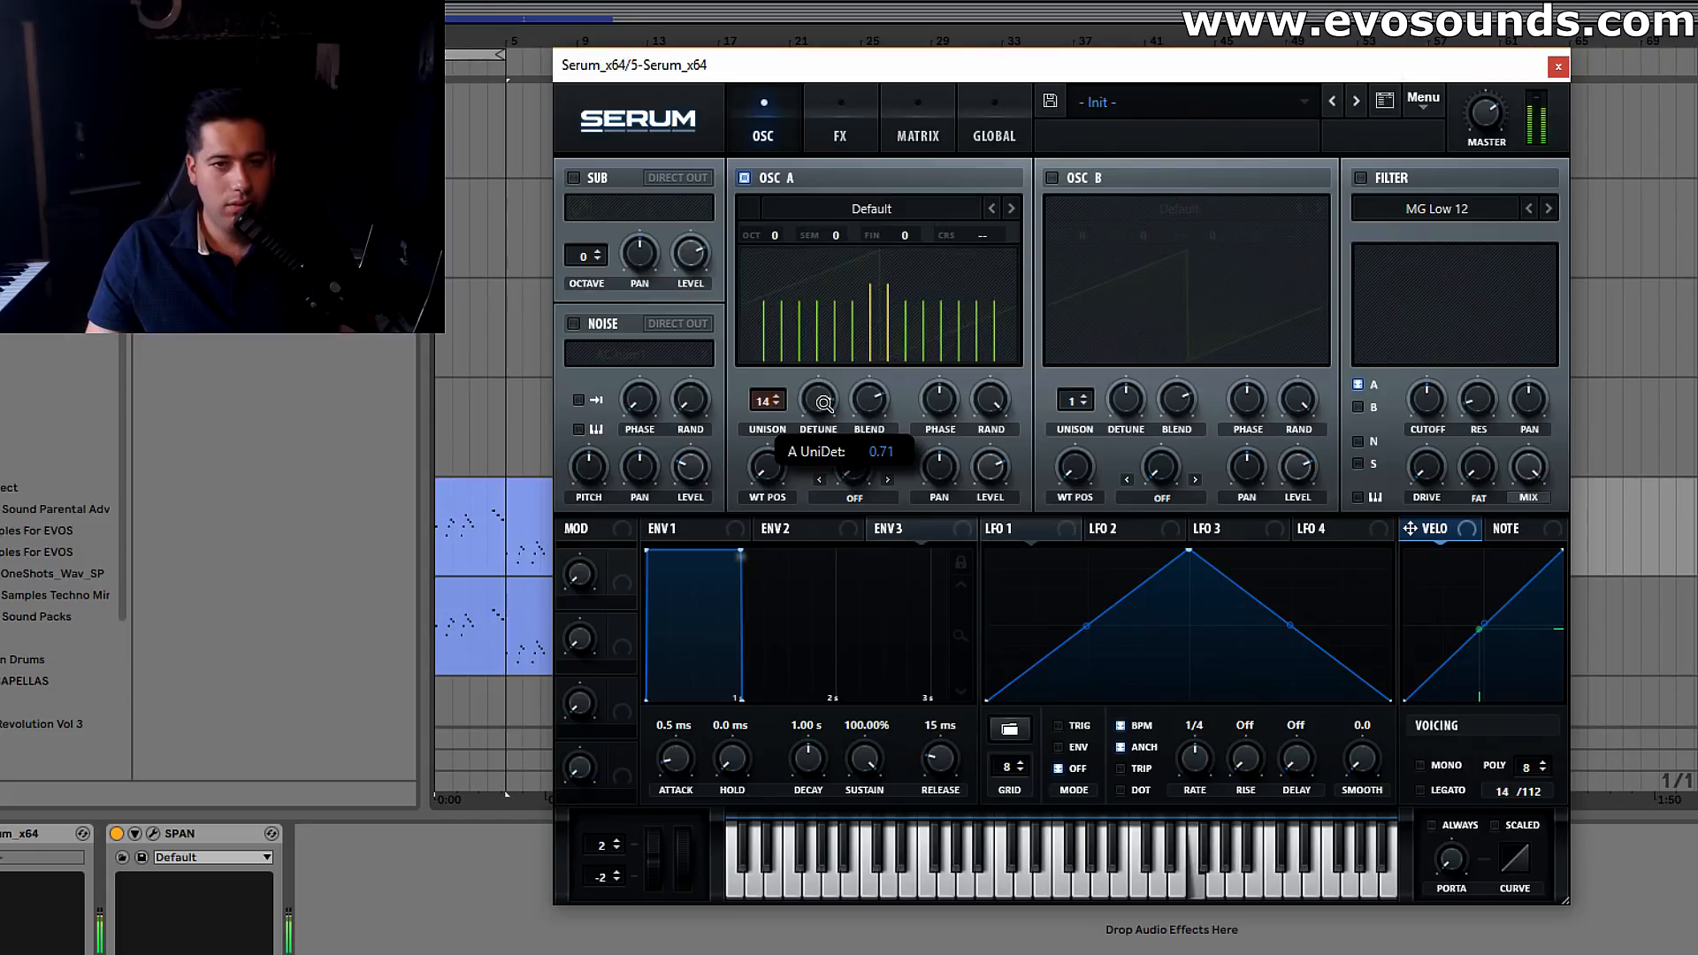
Enable the noise oscillator with the J106 HP_Cho analog sample and raise its level
{"action": "left_click", "coordinate": [844, 135]}
{"action": "left_click", "coordinate": [772, 114]}
{"action": "left_click", "coordinate": [599, 329]}
{"action": "left_click", "coordinate": [600, 352]}
{"action": "mouse_move", "coordinate": [718, 389]}
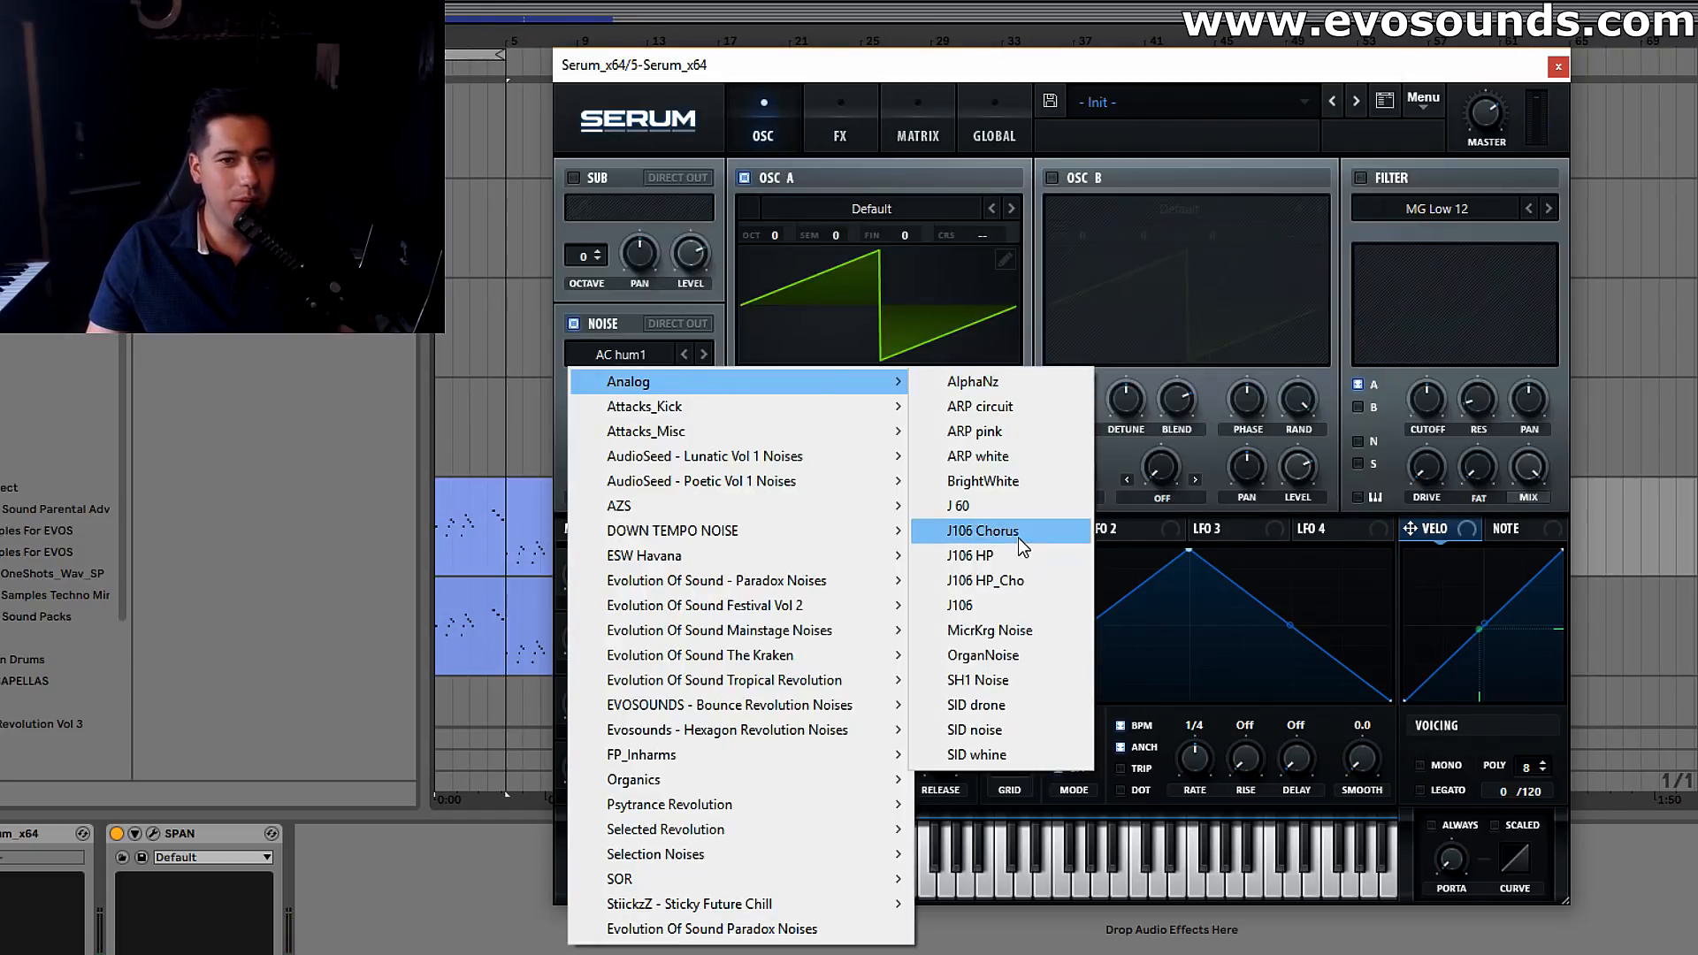
{"action": "left_click", "coordinate": [1017, 534]}
{"action": "left_click", "coordinate": [704, 353]}
{"action": "left_click", "coordinate": [704, 354]}
{"action": "left_click_drag", "start_coordinate": [699, 456], "coordinate": [739, 414]}
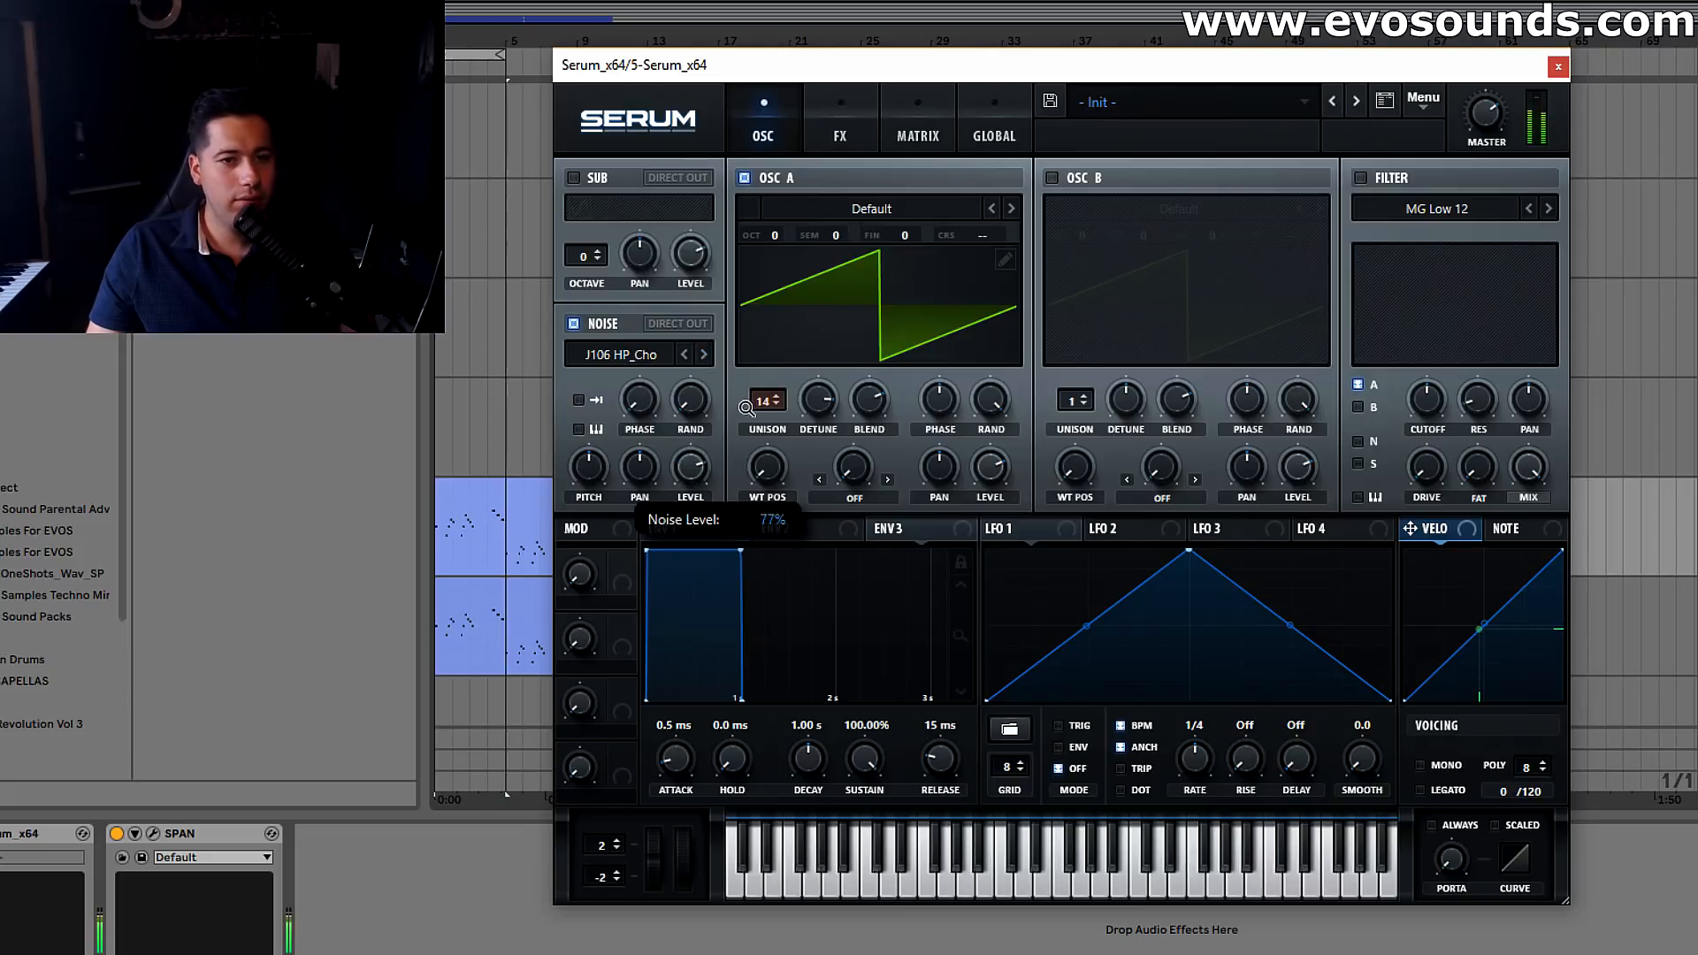
Enable the Tube distortion and turn its drive up to the maximum
{"action": "left_click", "coordinate": [840, 135]}
{"action": "left_click", "coordinate": [583, 216]}
{"action": "left_click_drag", "start_coordinate": [1300, 201], "coordinate": [1371, 87]}
Enable the Hall reverb, raise its mix and reduce its size
{"action": "left_click", "coordinate": [581, 419]}
{"action": "left_click_drag", "start_coordinate": [1458, 281], "coordinate": [1471, 224]}
{"action": "mouse_move", "coordinate": [970, 281]}
{"action": "left_mouse_down"}
{"action": "mouse_move", "coordinate": [961, 299]}
{"action": "mouse_move", "coordinate": [1010, 305]}
{"action": "mouse_move", "coordinate": [975, 299]}
{"action": "left_mouse_up"}
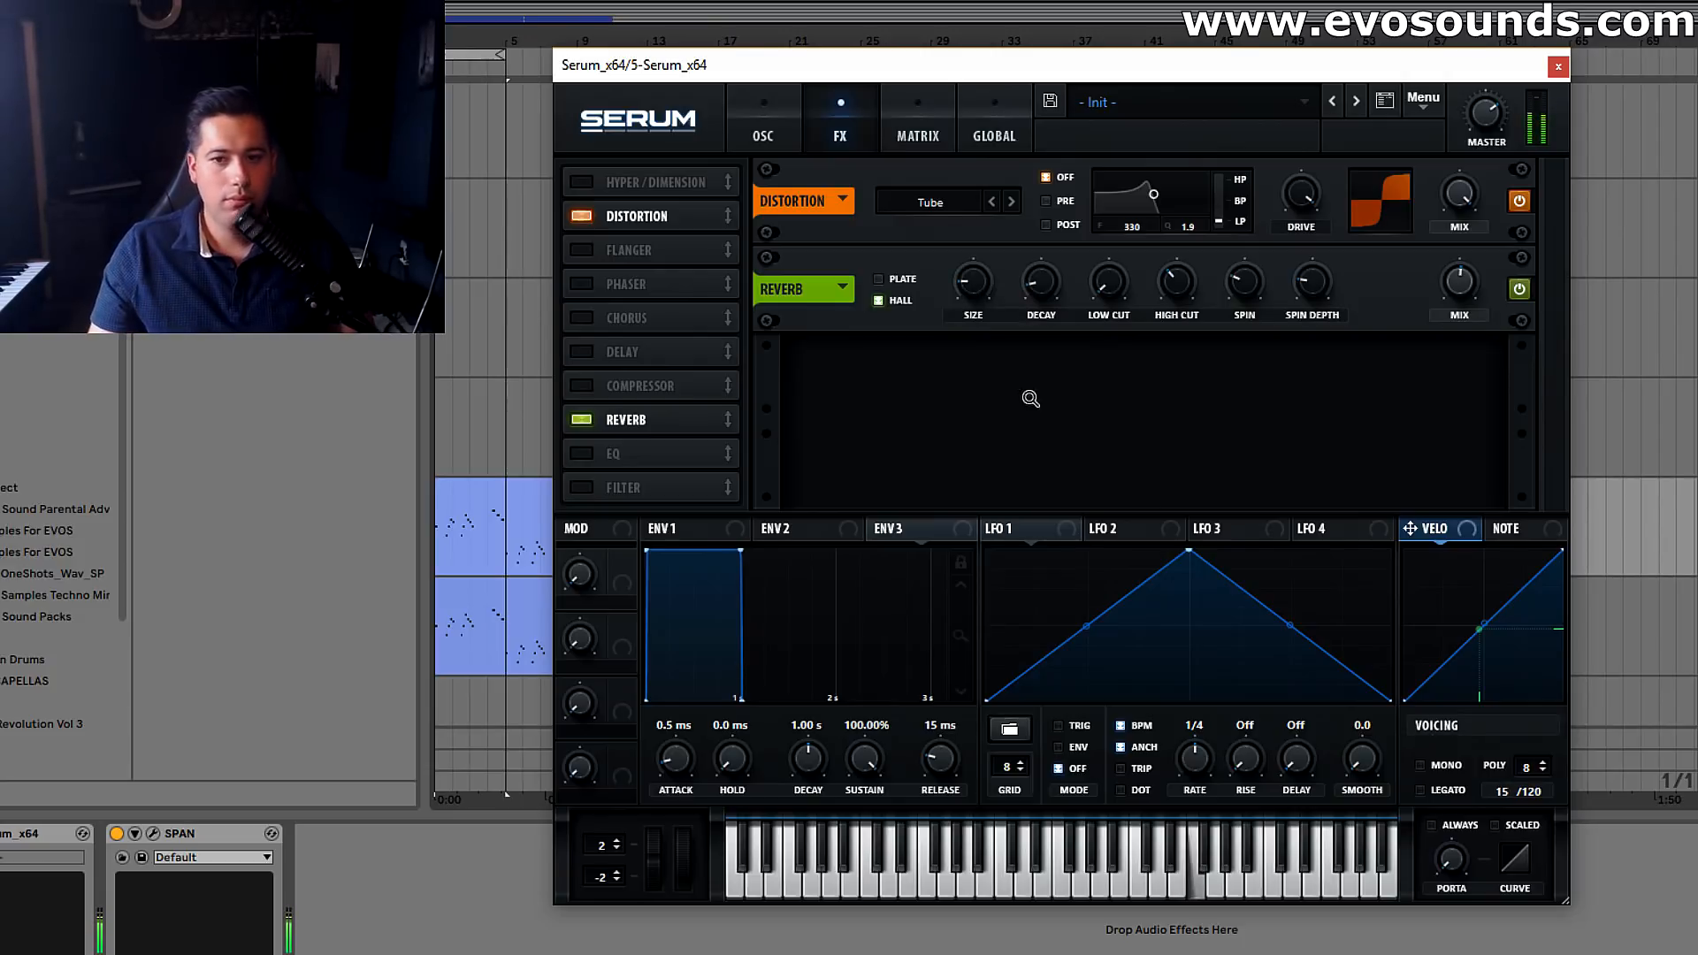
Enable the EQ effect and switch the distortion type from Tube to Diode 1
{"action": "left_click", "coordinate": [581, 453]}
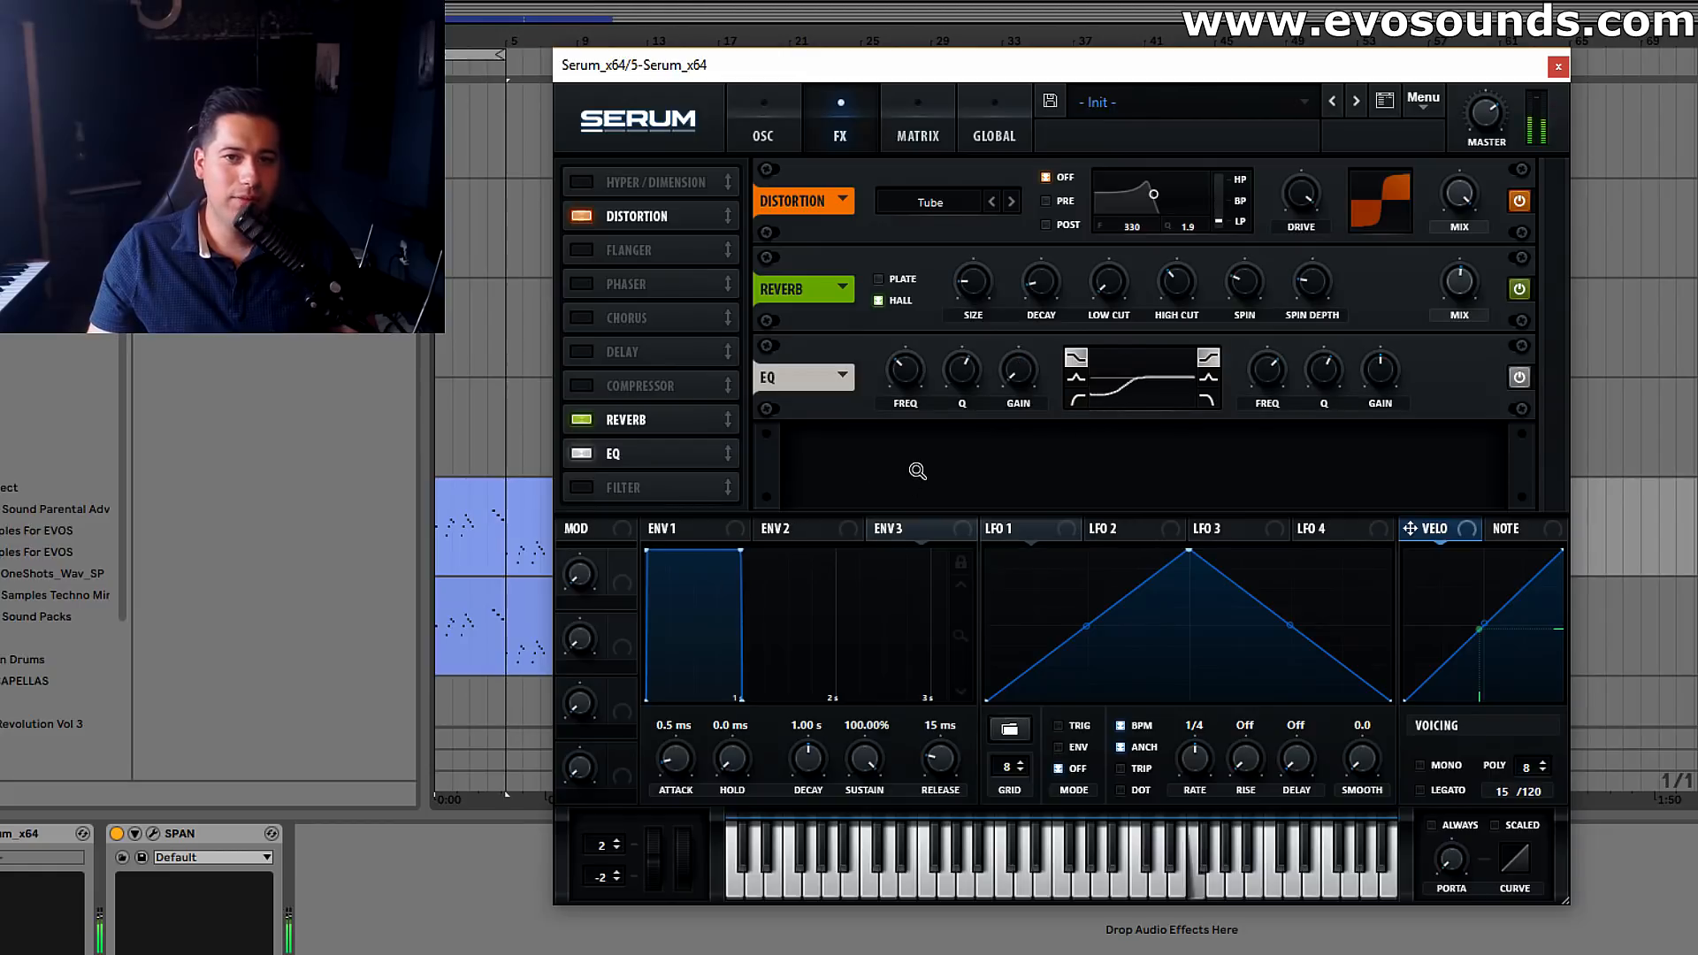
{"action": "left_click", "coordinate": [1011, 203]}
{"action": "left_click", "coordinate": [1011, 202]}
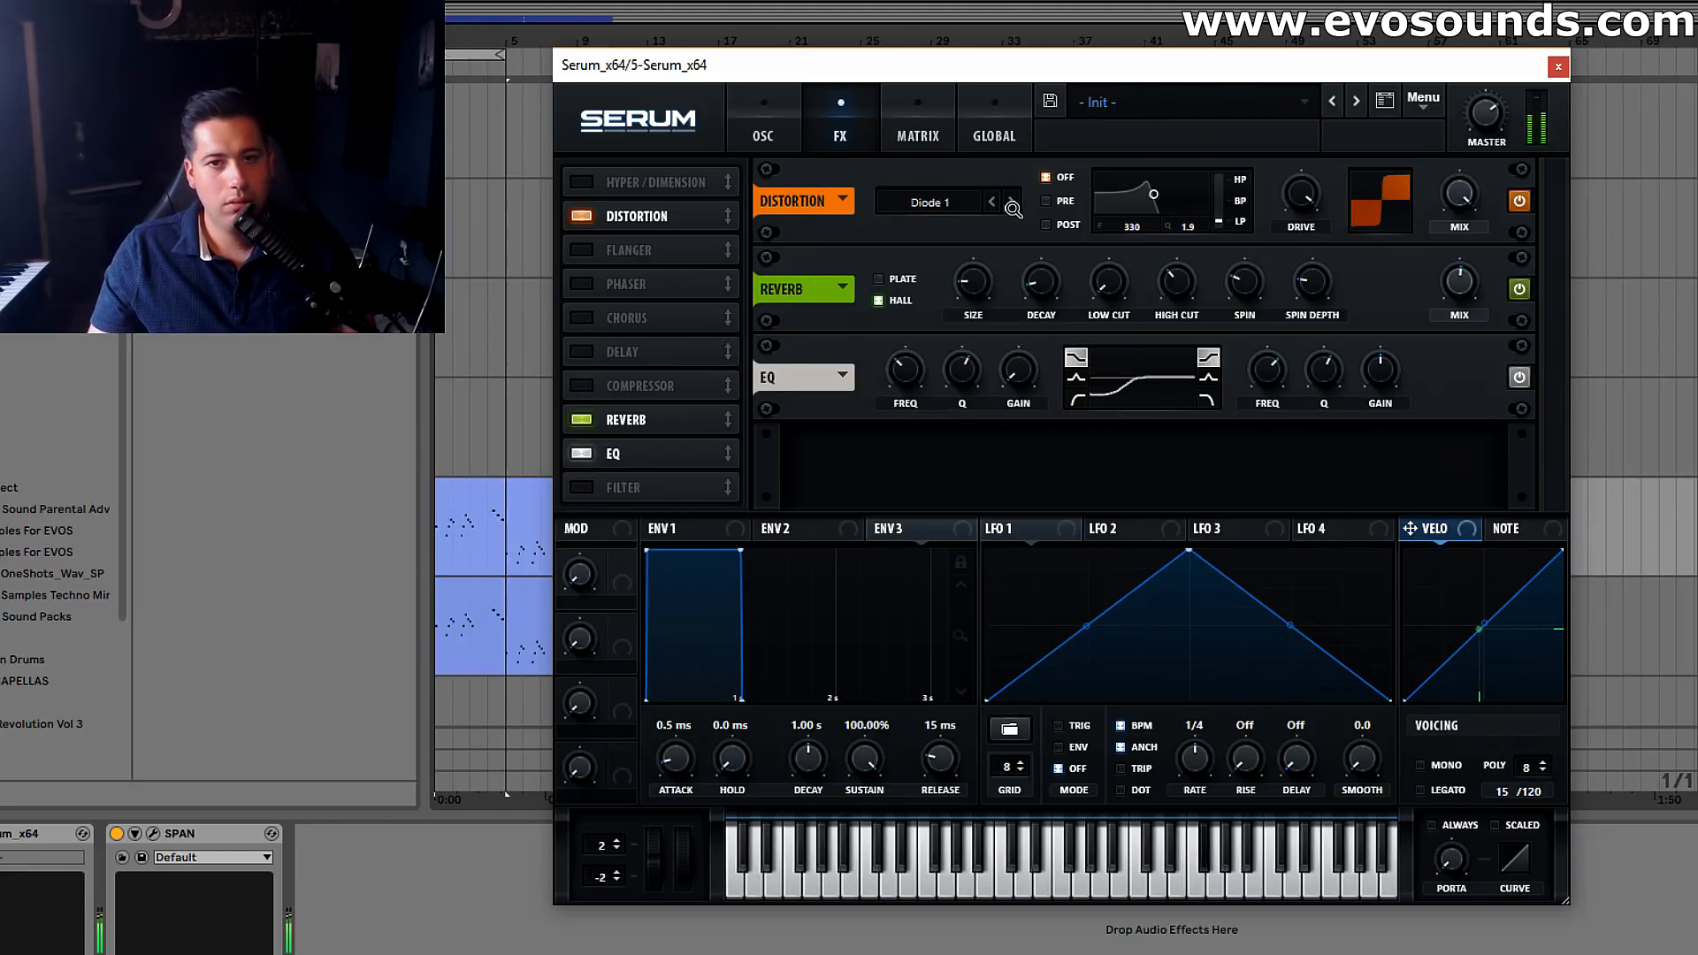
Give envelope 3 zero sustain, assign it to oscillator A's coarse pitch and shorten its decay to 81 ms
{"action": "left_click", "coordinate": [763, 124]}
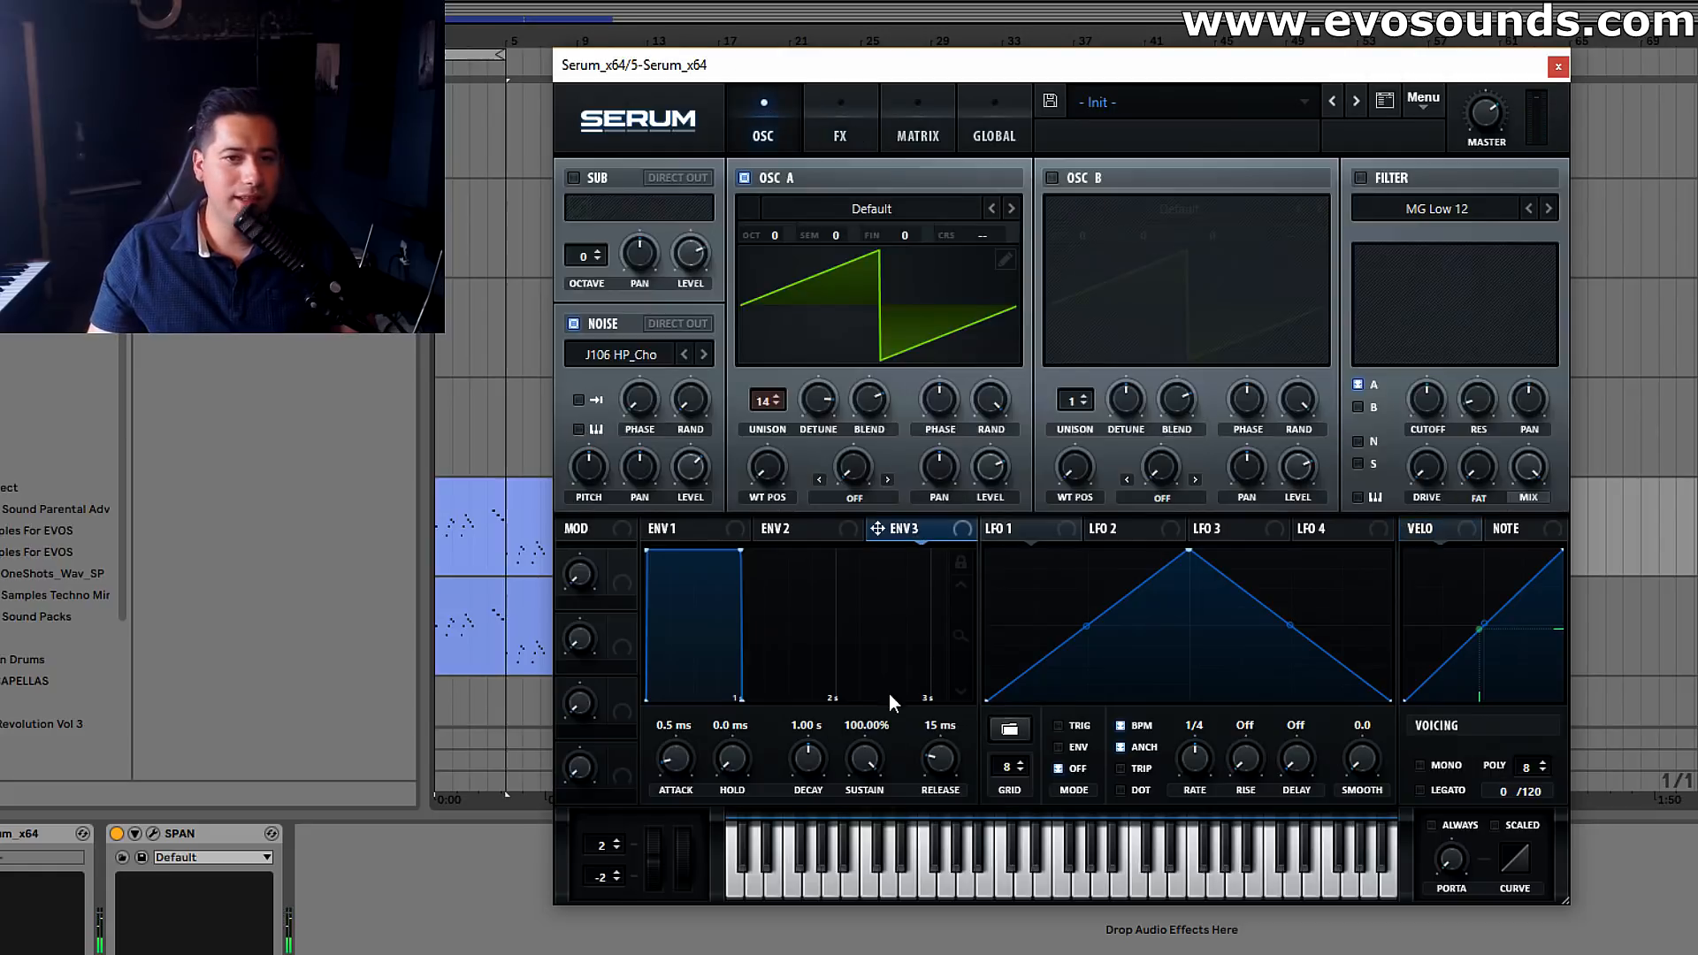
{"action": "left_click_drag", "start_coordinate": [865, 759], "coordinate": [859, 875]}
{"action": "left_click_drag", "start_coordinate": [816, 745], "coordinate": [815, 805]}
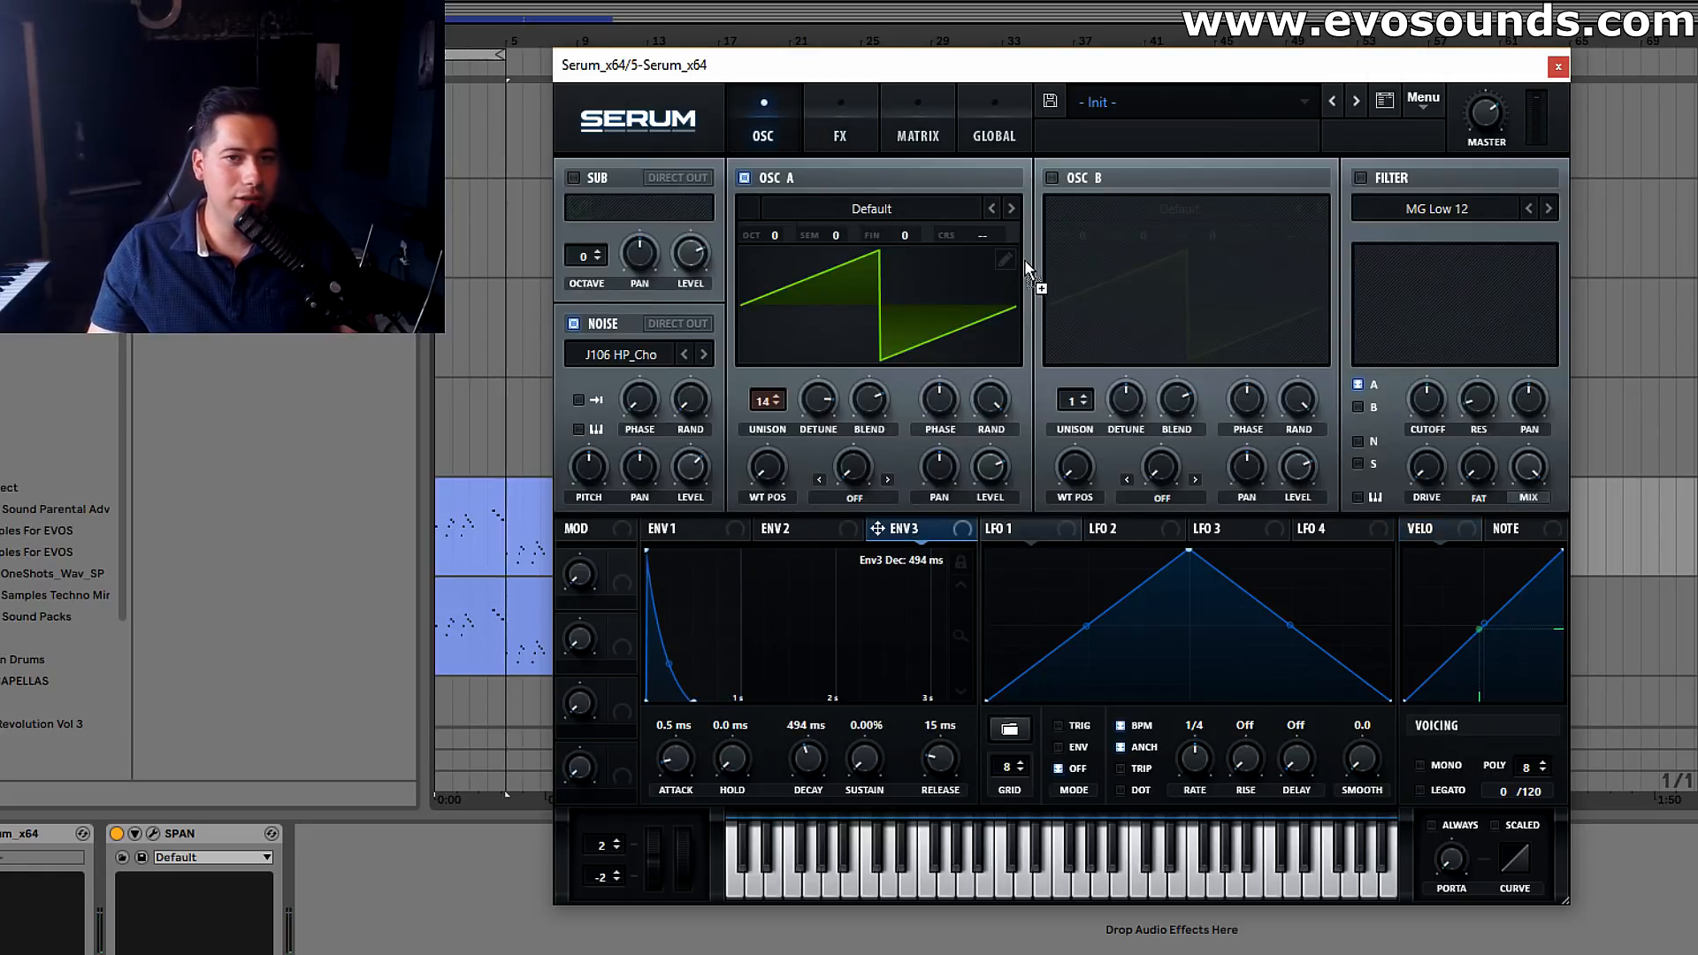
{"action": "left_click_drag", "start_coordinate": [1017, 236], "coordinate": [999, 299]}
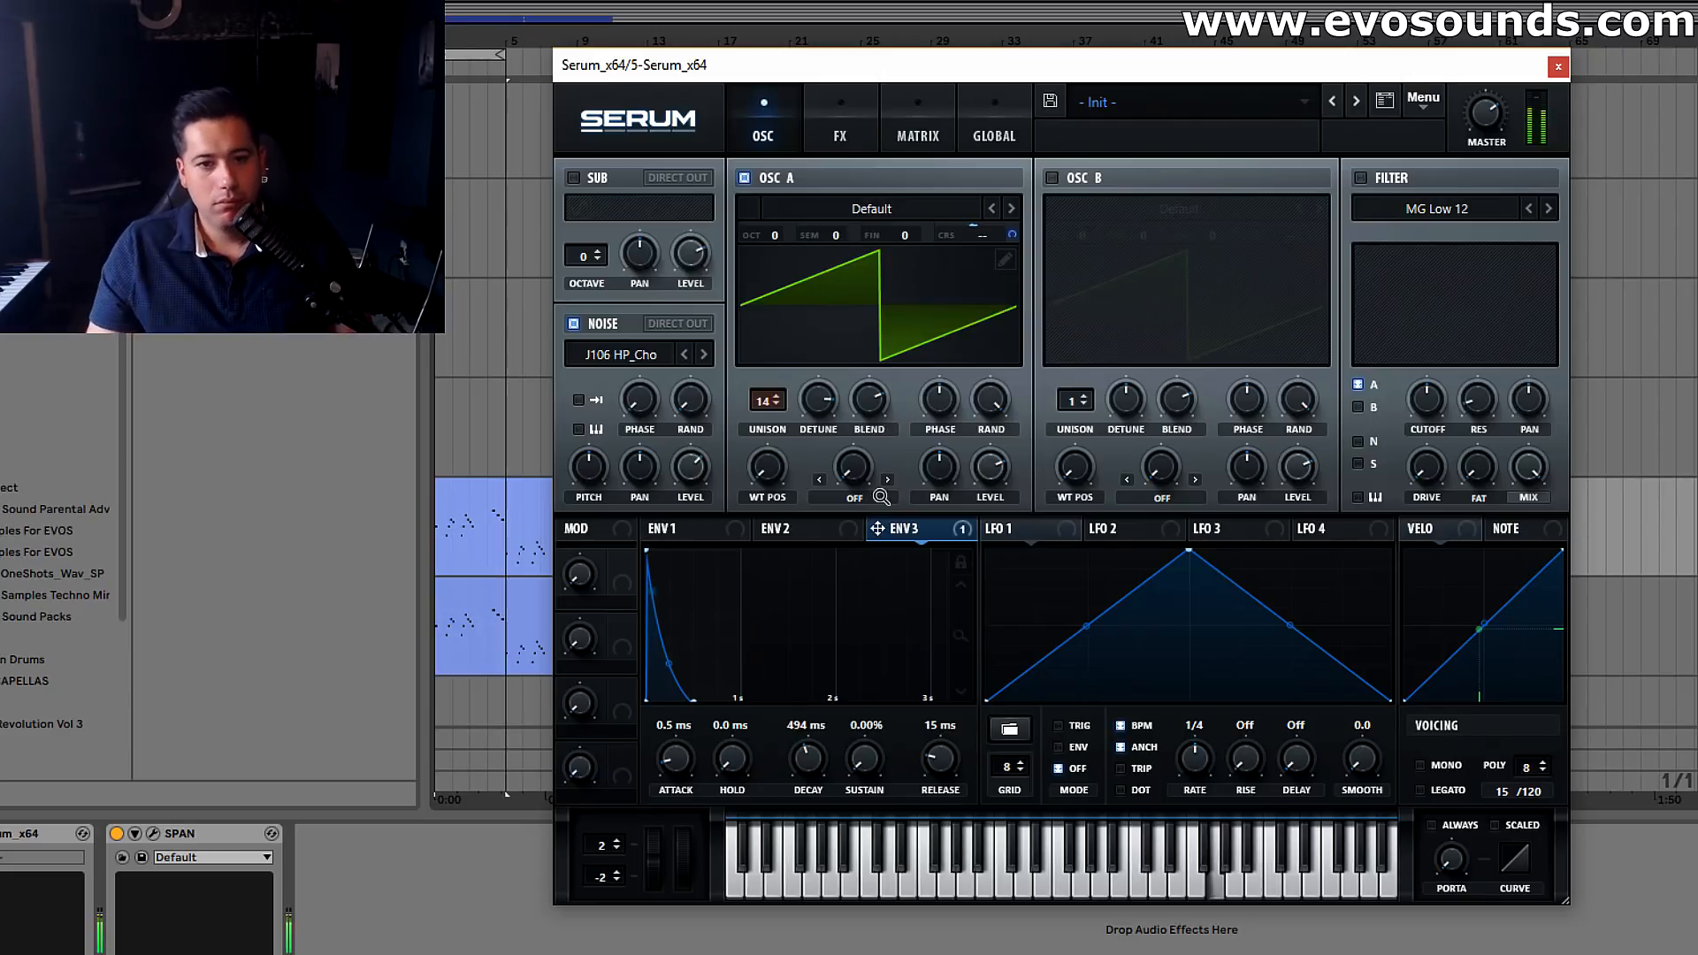
{"action": "left_click_drag", "start_coordinate": [820, 754], "coordinate": [810, 762]}
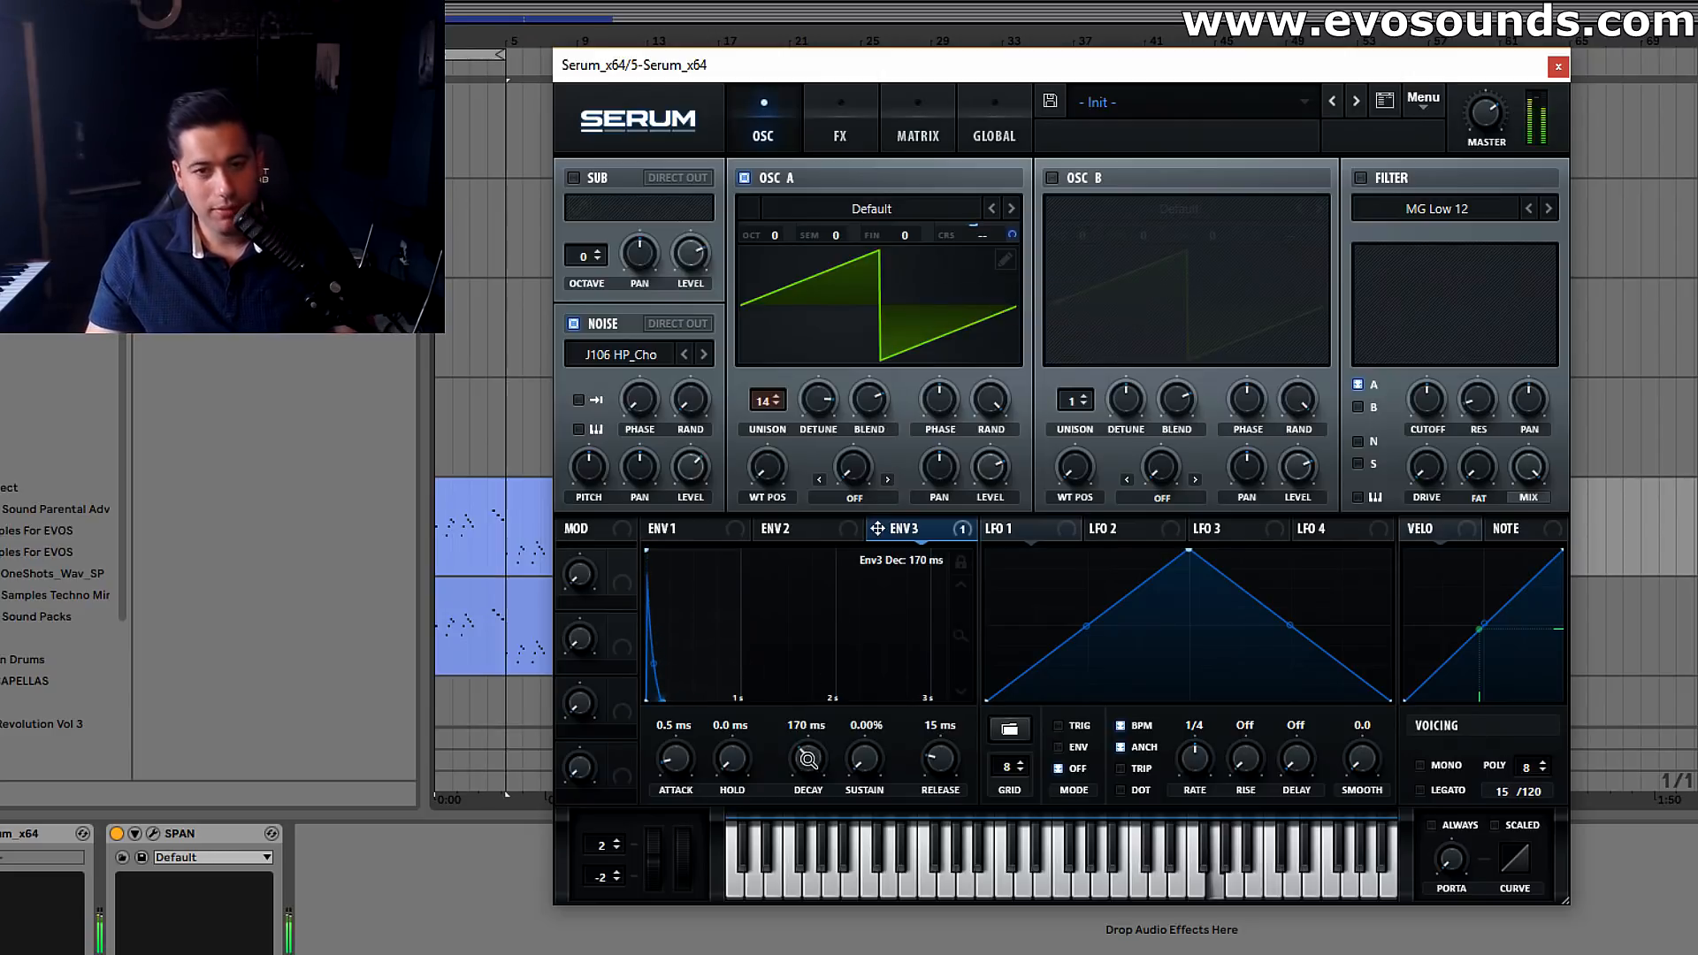
{"action": "left_click_drag", "start_coordinate": [805, 758], "coordinate": [793, 772]}
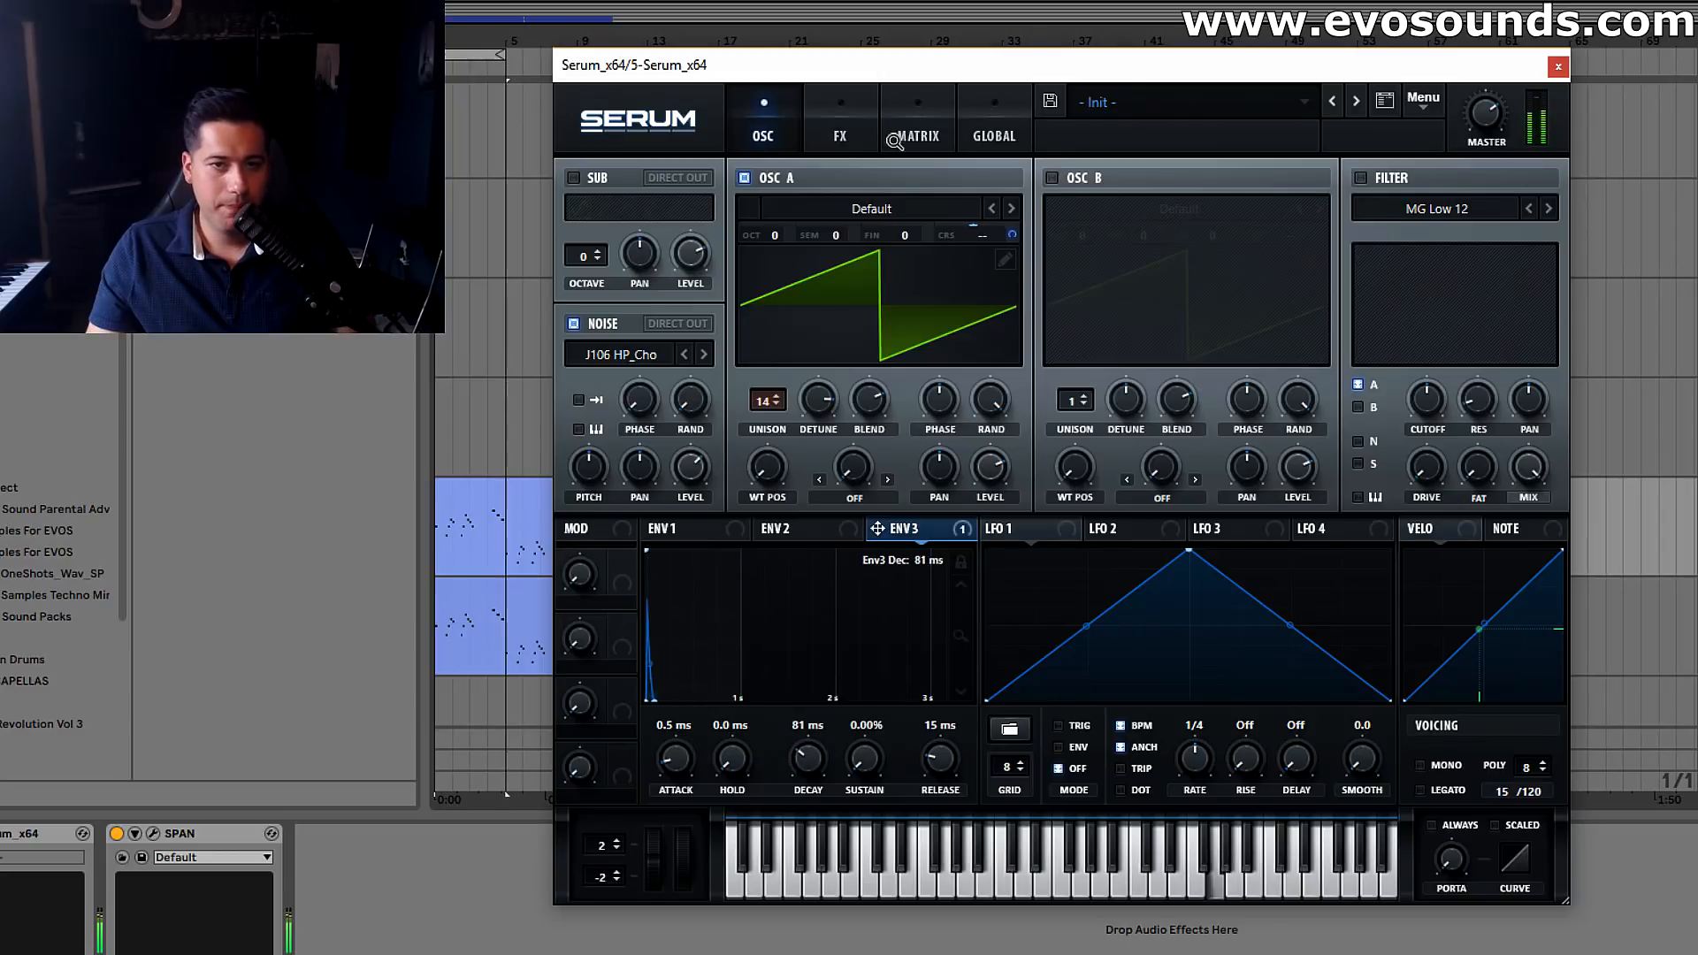
Raise the Hall reverb's decay and lower its mix
{"action": "left_click", "coordinate": [841, 128]}
{"action": "left_click_drag", "start_coordinate": [1041, 281], "coordinate": [1036, 245]}
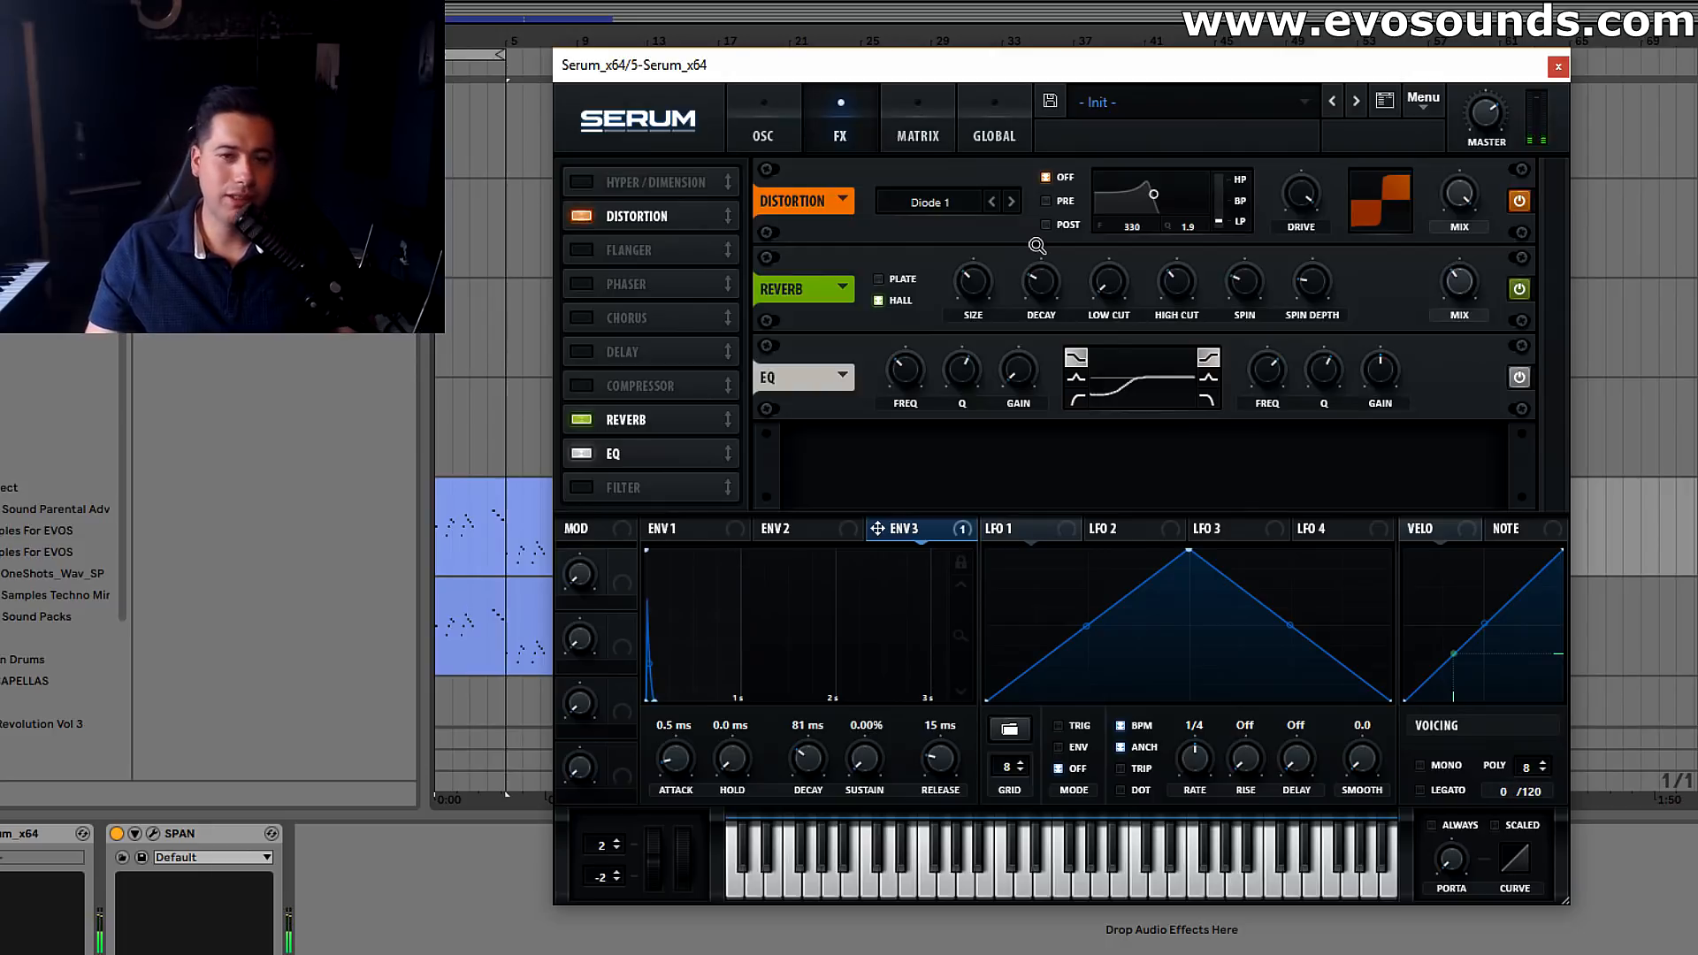
Enable oscillator B with 10 unison voices, raise its detune and tune it up one octave
{"action": "left_click", "coordinate": [763, 130]}
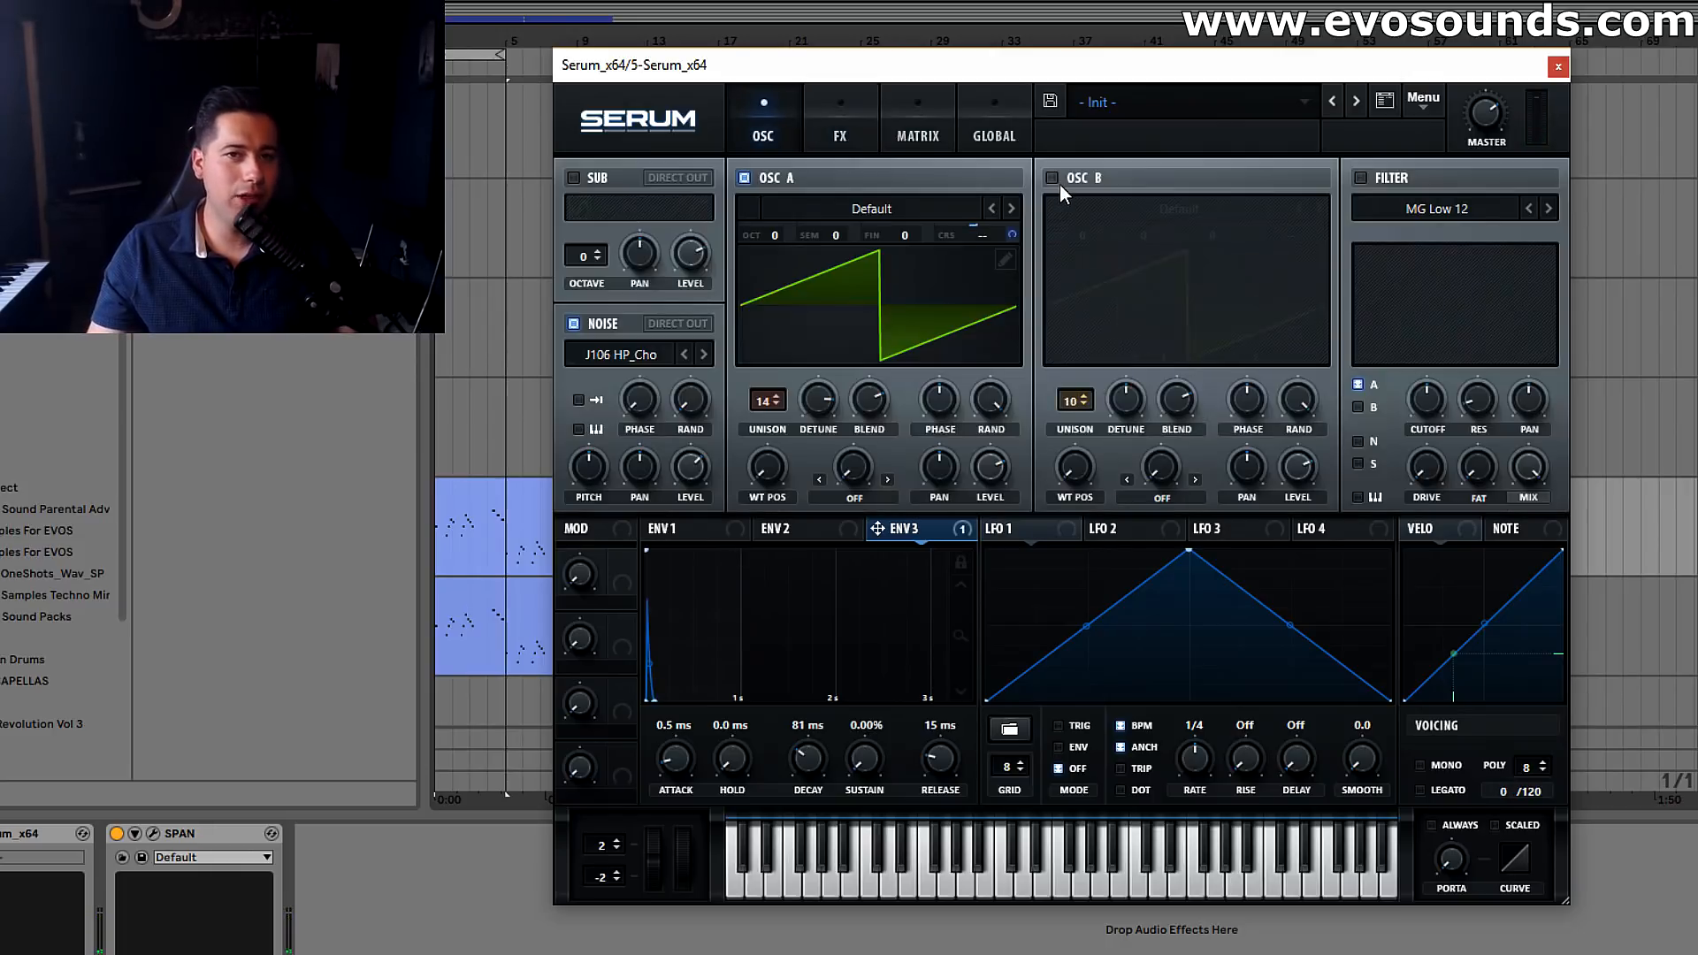
{"action": "left_click_drag", "start_coordinate": [1084, 235], "coordinate": [1095, 225]}
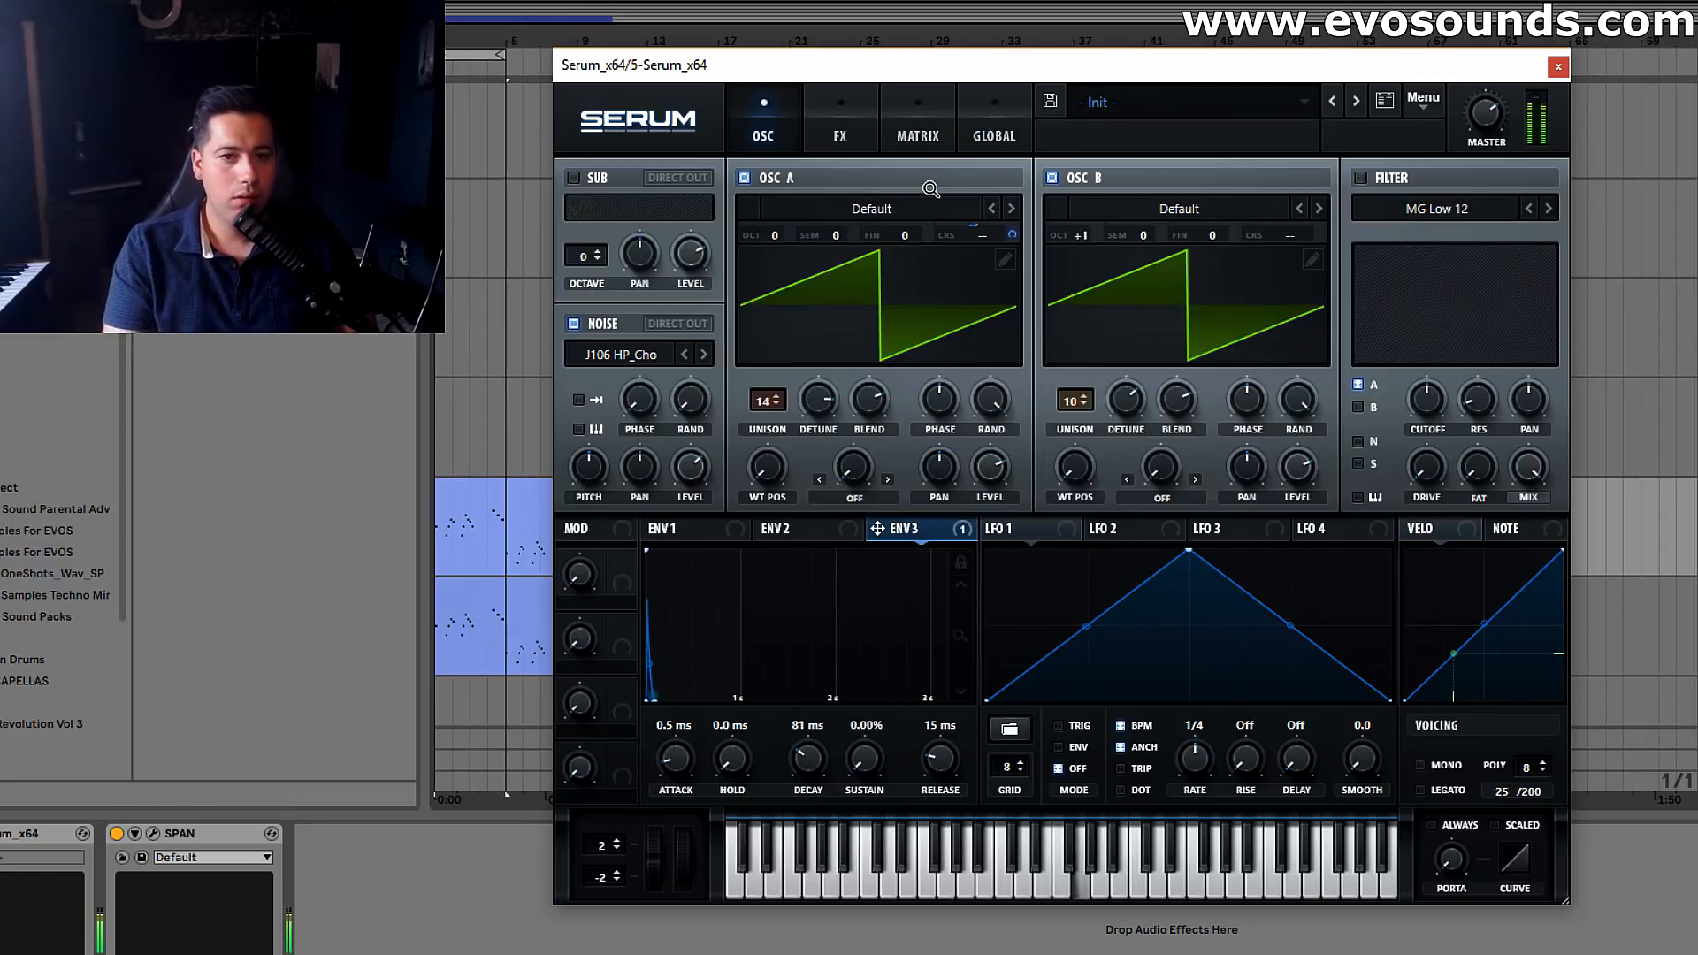
Enable the Hyper/Dimension effect with 6 unison voices and a raised mix, comparing the sound with it bypassed
{"action": "left_click", "coordinate": [840, 135]}
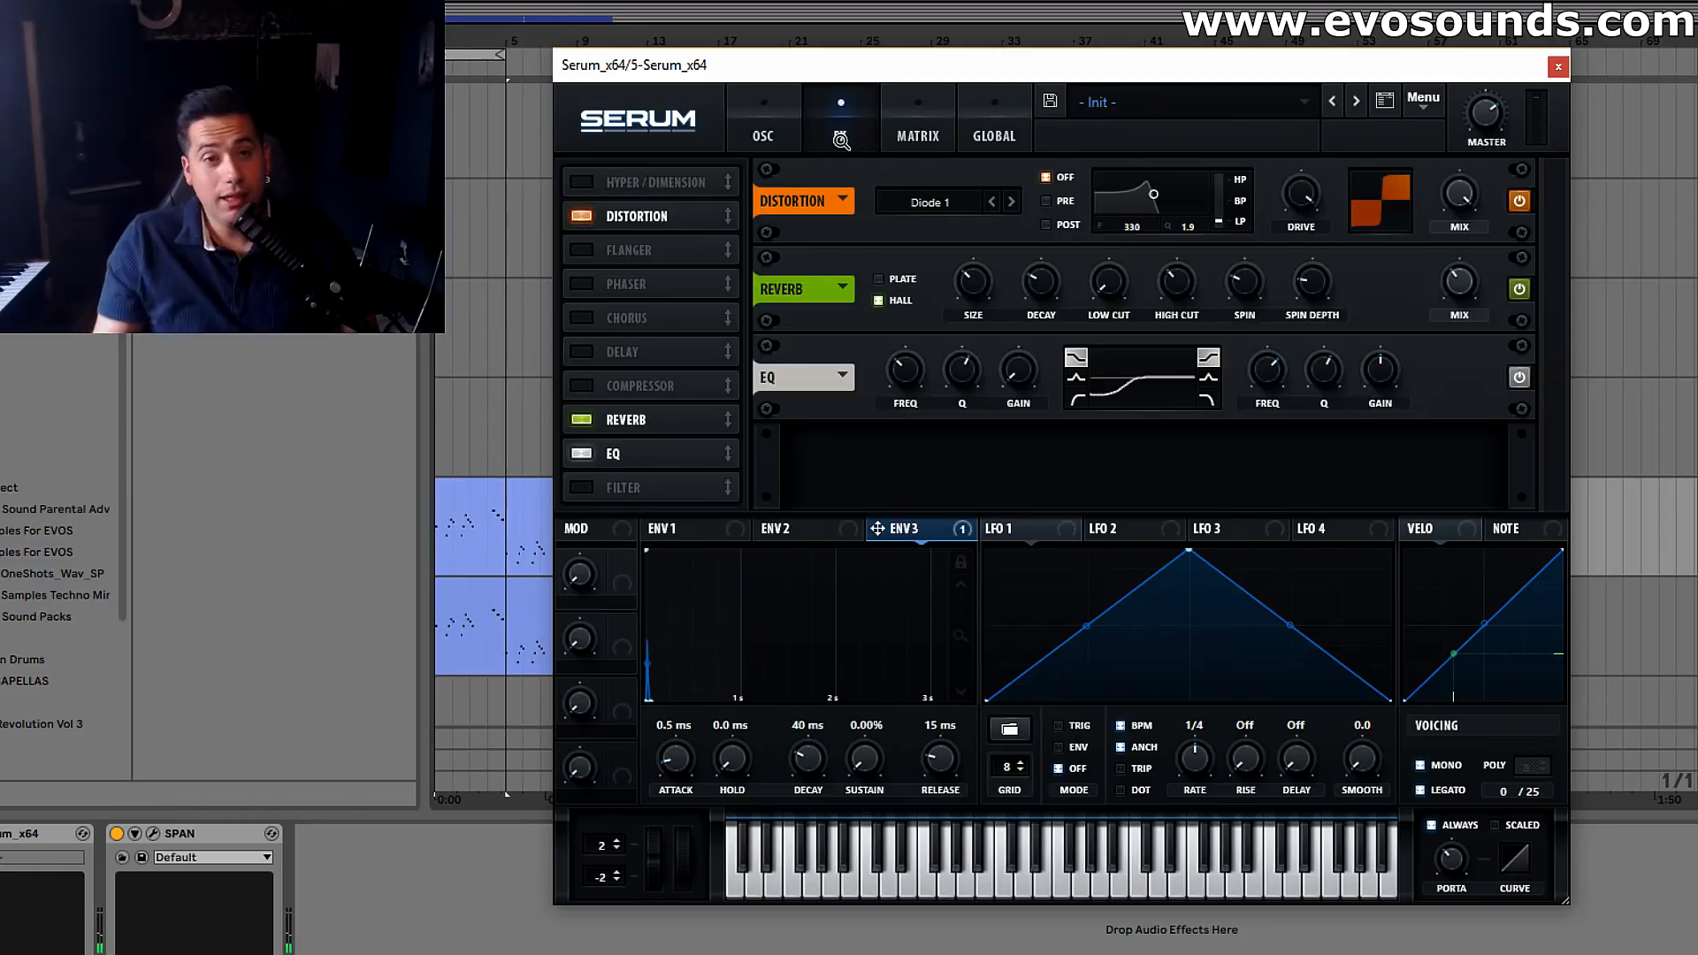
{"action": "left_click", "coordinate": [579, 180]}
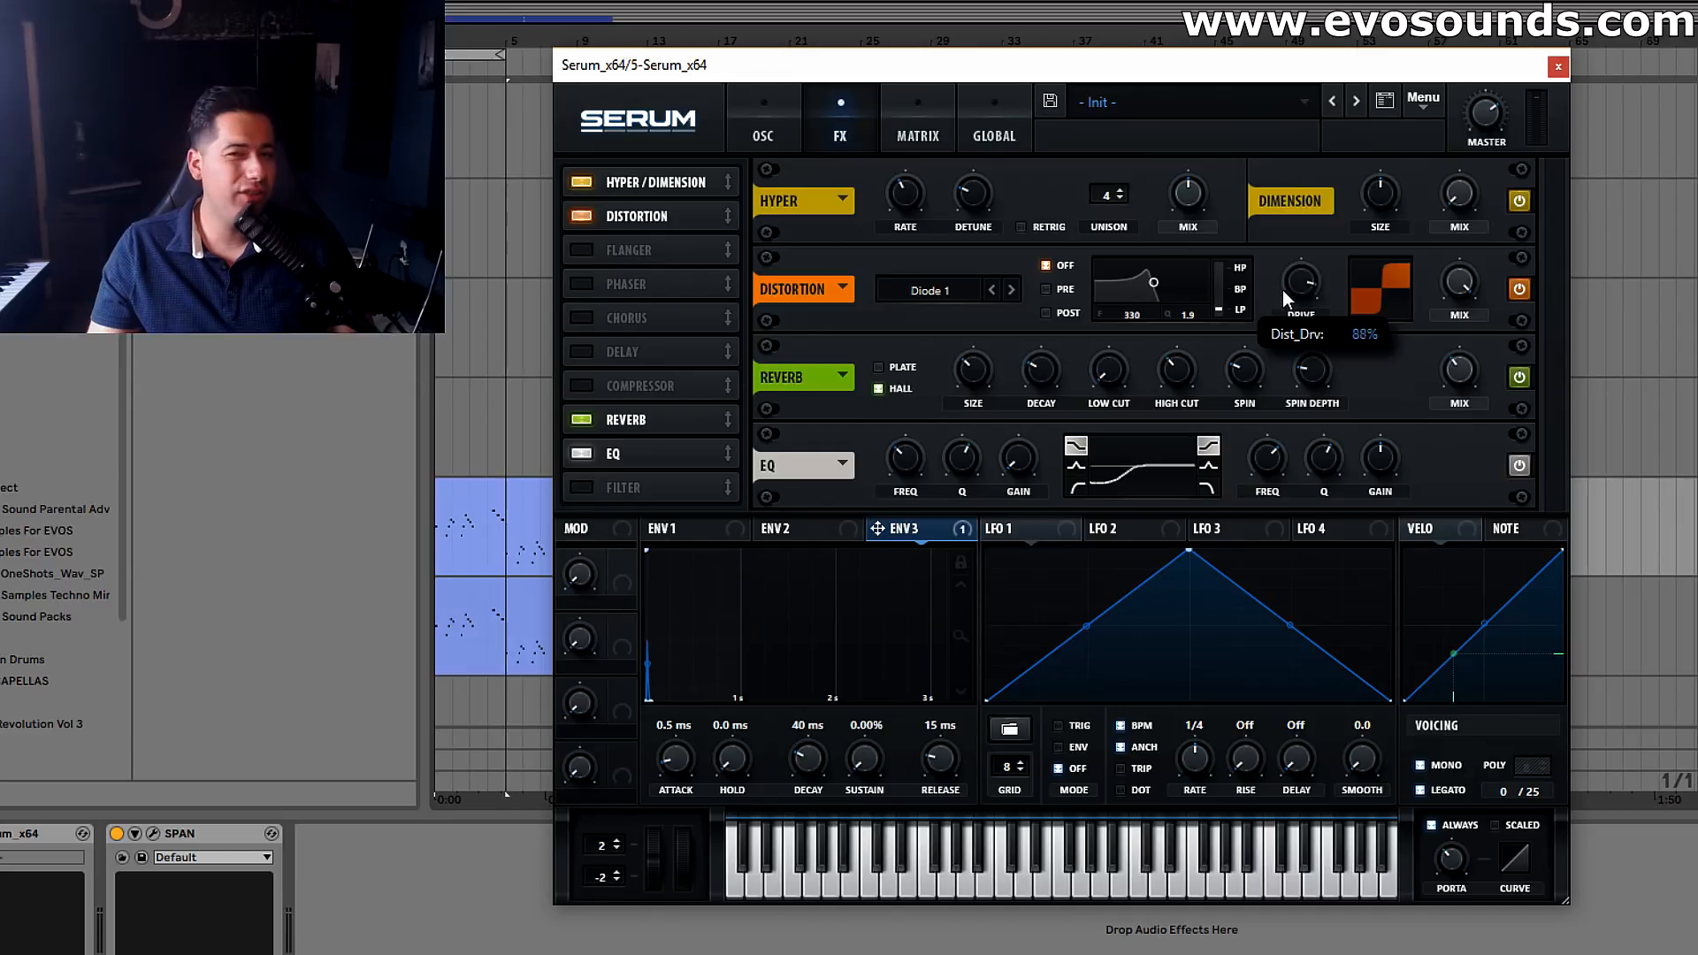
{"action": "left_click_drag", "start_coordinate": [1113, 195], "coordinate": [1139, 130]}
{"action": "left_click_drag", "start_coordinate": [1189, 185], "coordinate": [1194, 162]}
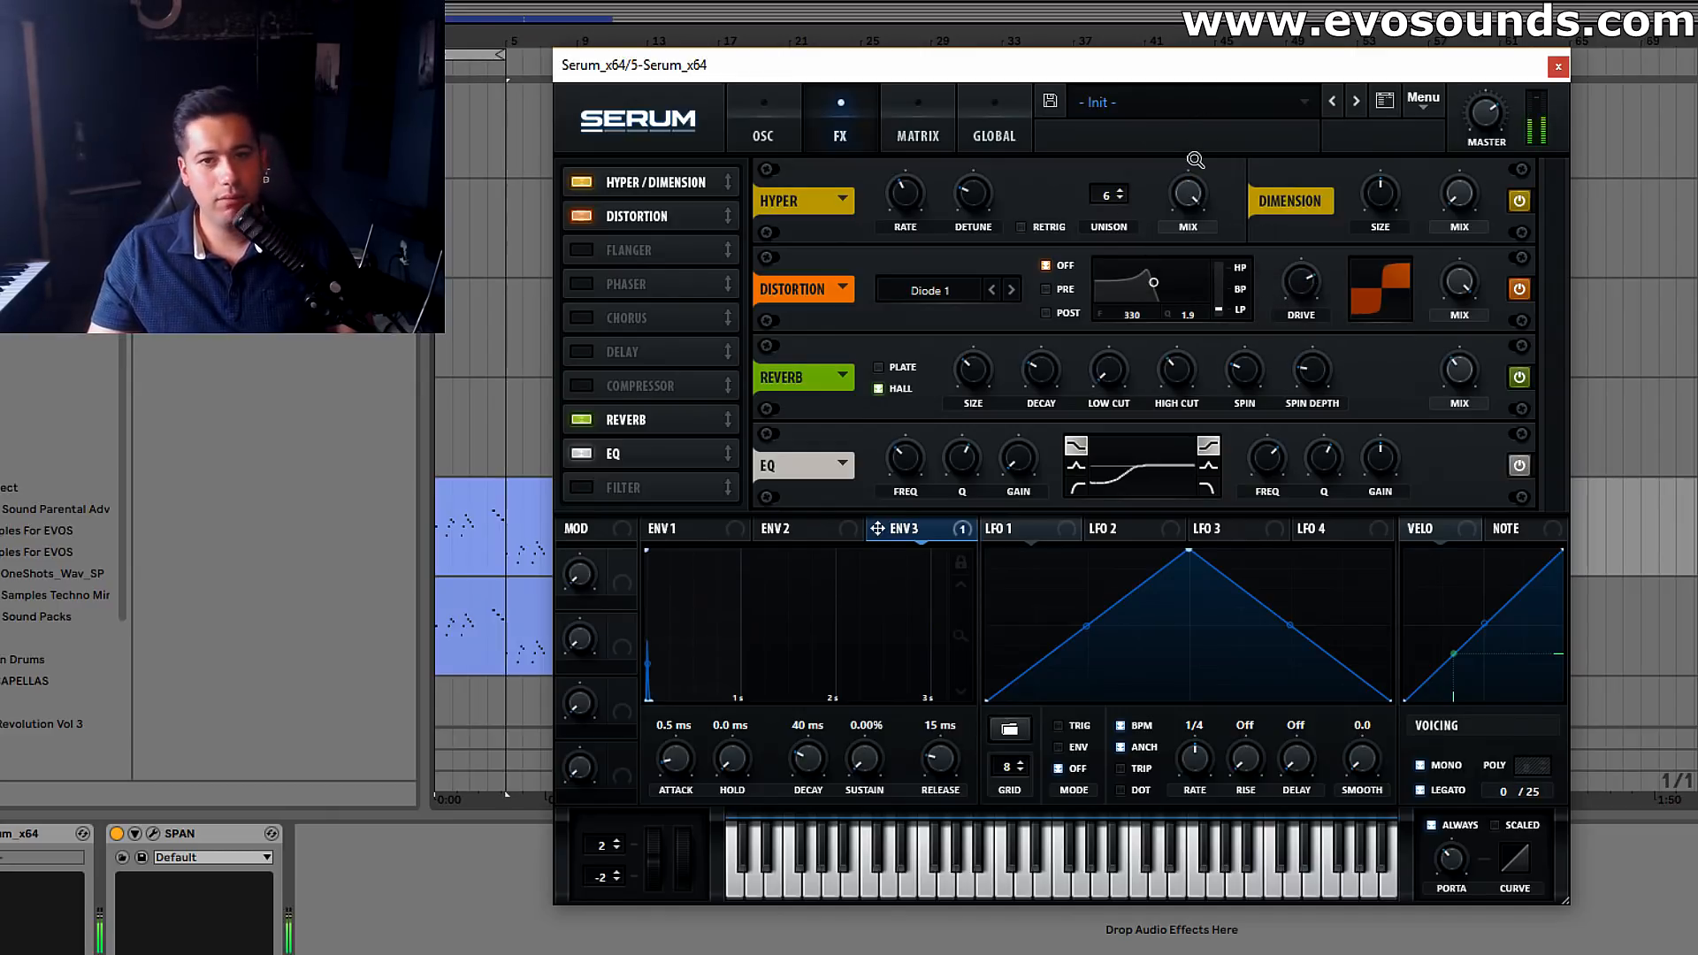
{"action": "left_click", "coordinate": [581, 182]}
{"action": "left_click", "coordinate": [581, 181]}
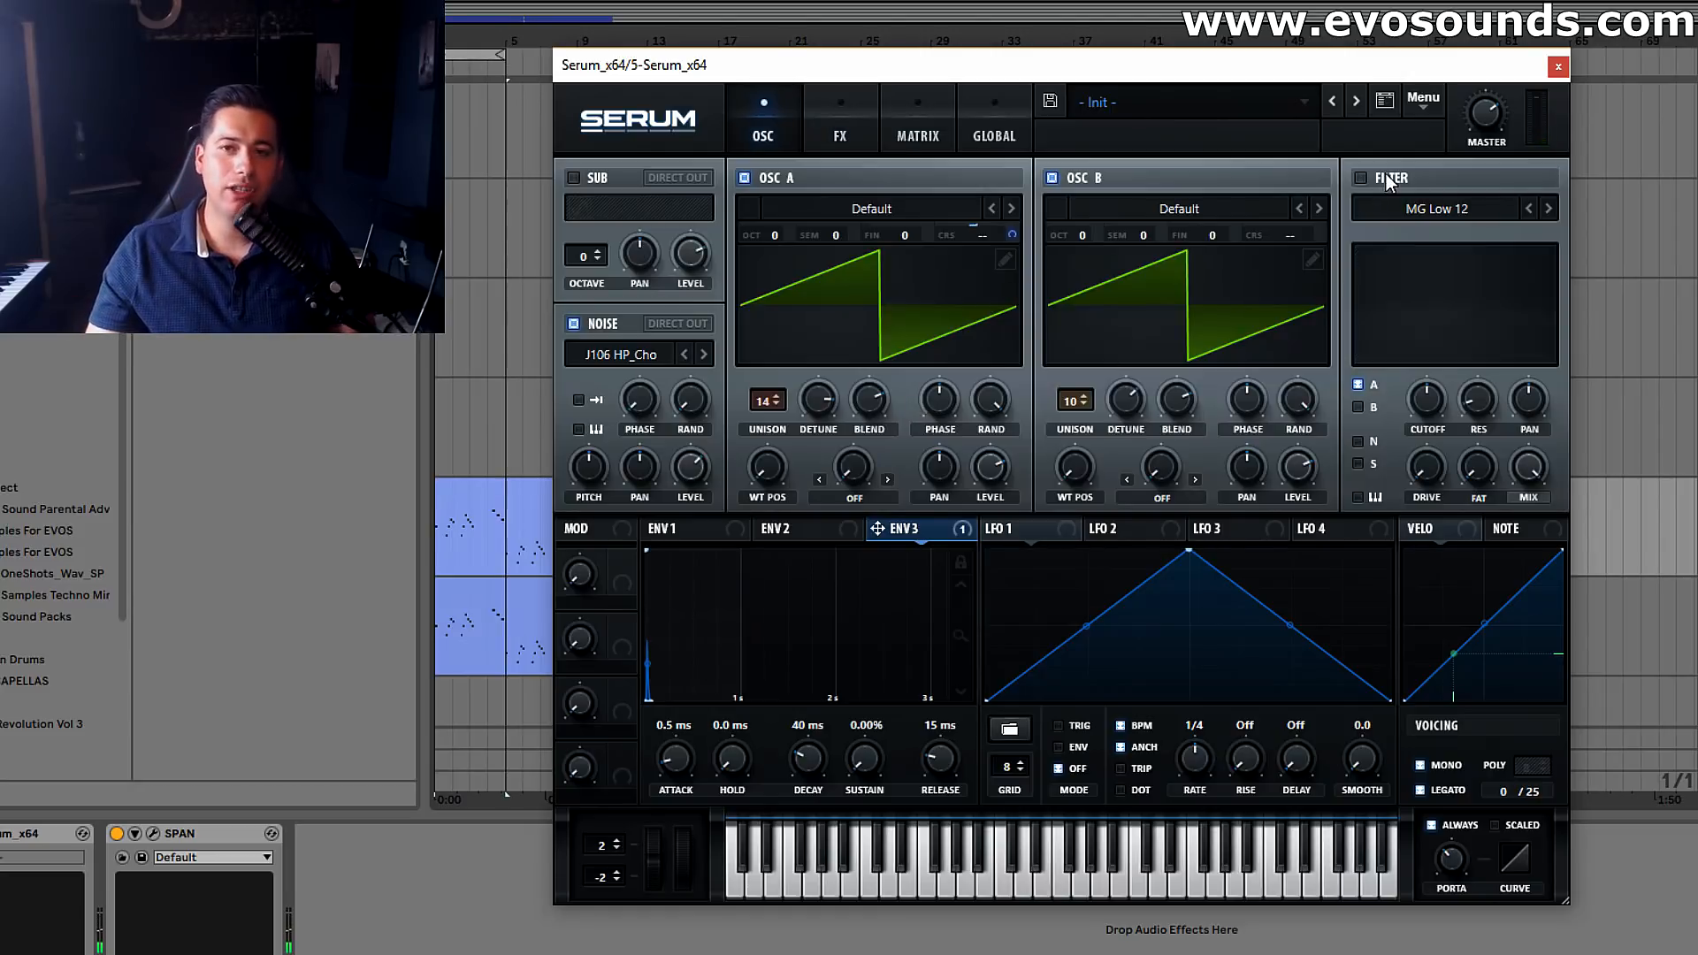
Set the filter to Flg L6- with its low-pass frequency raised, route oscillator B through it too and adjust the cutoff
{"action": "left_click", "coordinate": [1423, 209]}
{"action": "mouse_move", "coordinate": [1457, 284]}
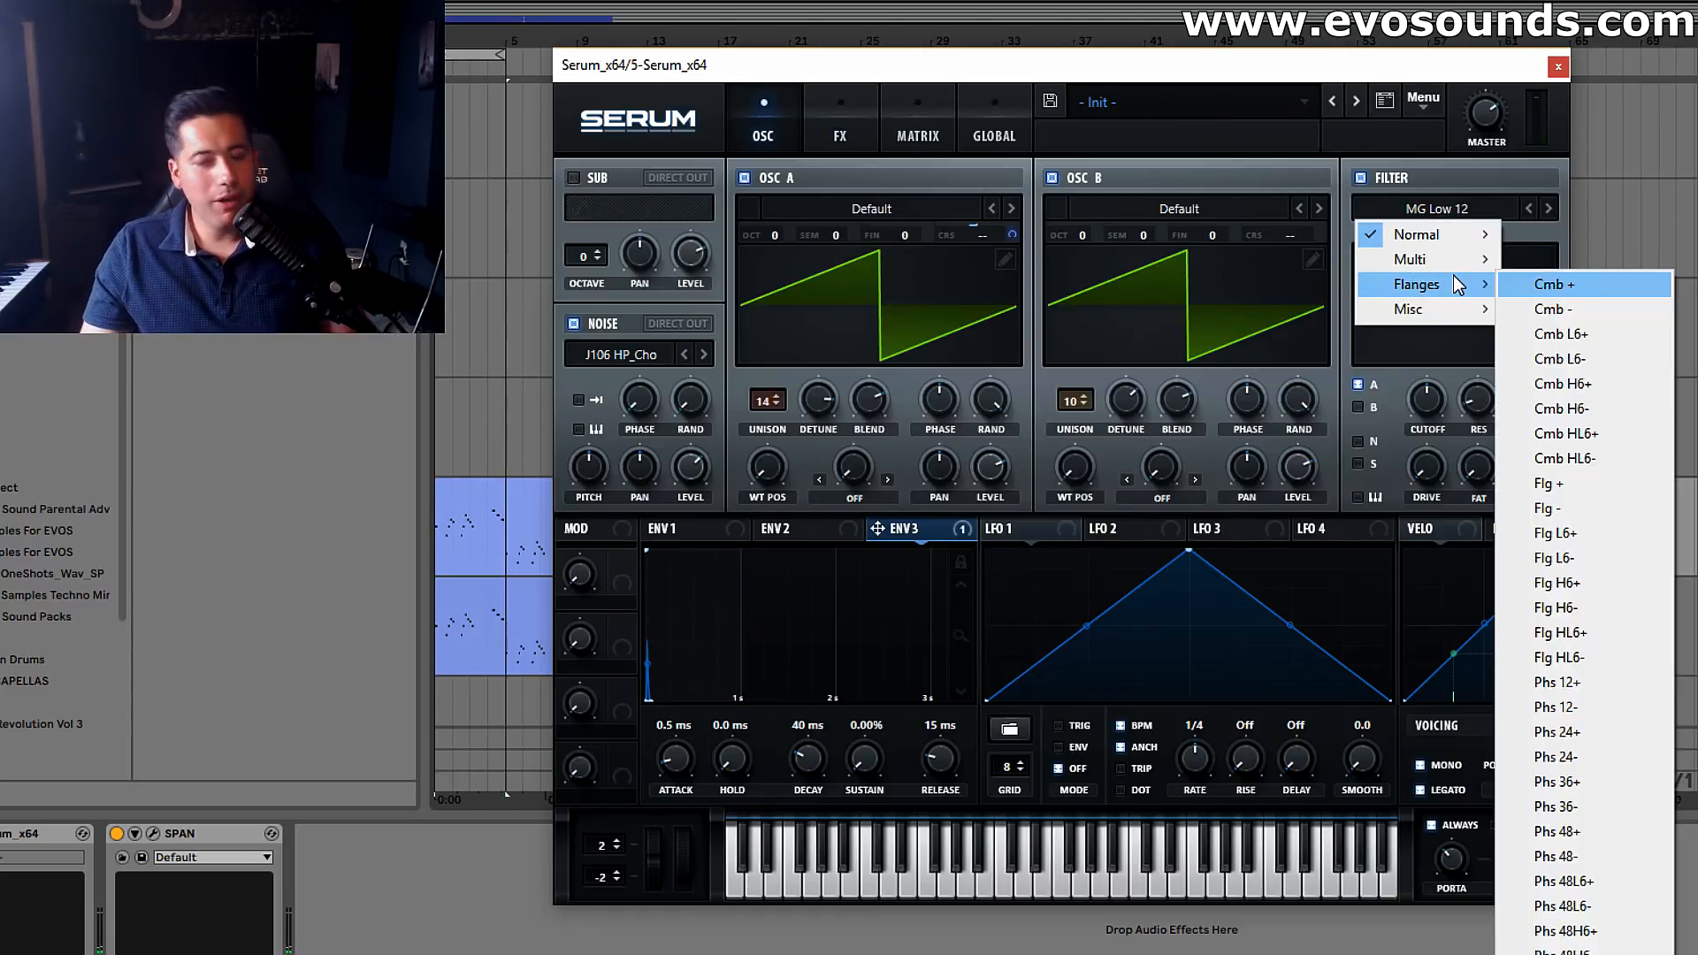
{"action": "left_click", "coordinate": [1558, 558]}
{"action": "left_click_drag", "start_coordinate": [1426, 397], "coordinate": [1392, 456]}
{"action": "left_click_drag", "start_coordinate": [1478, 467], "coordinate": [1484, 310]}
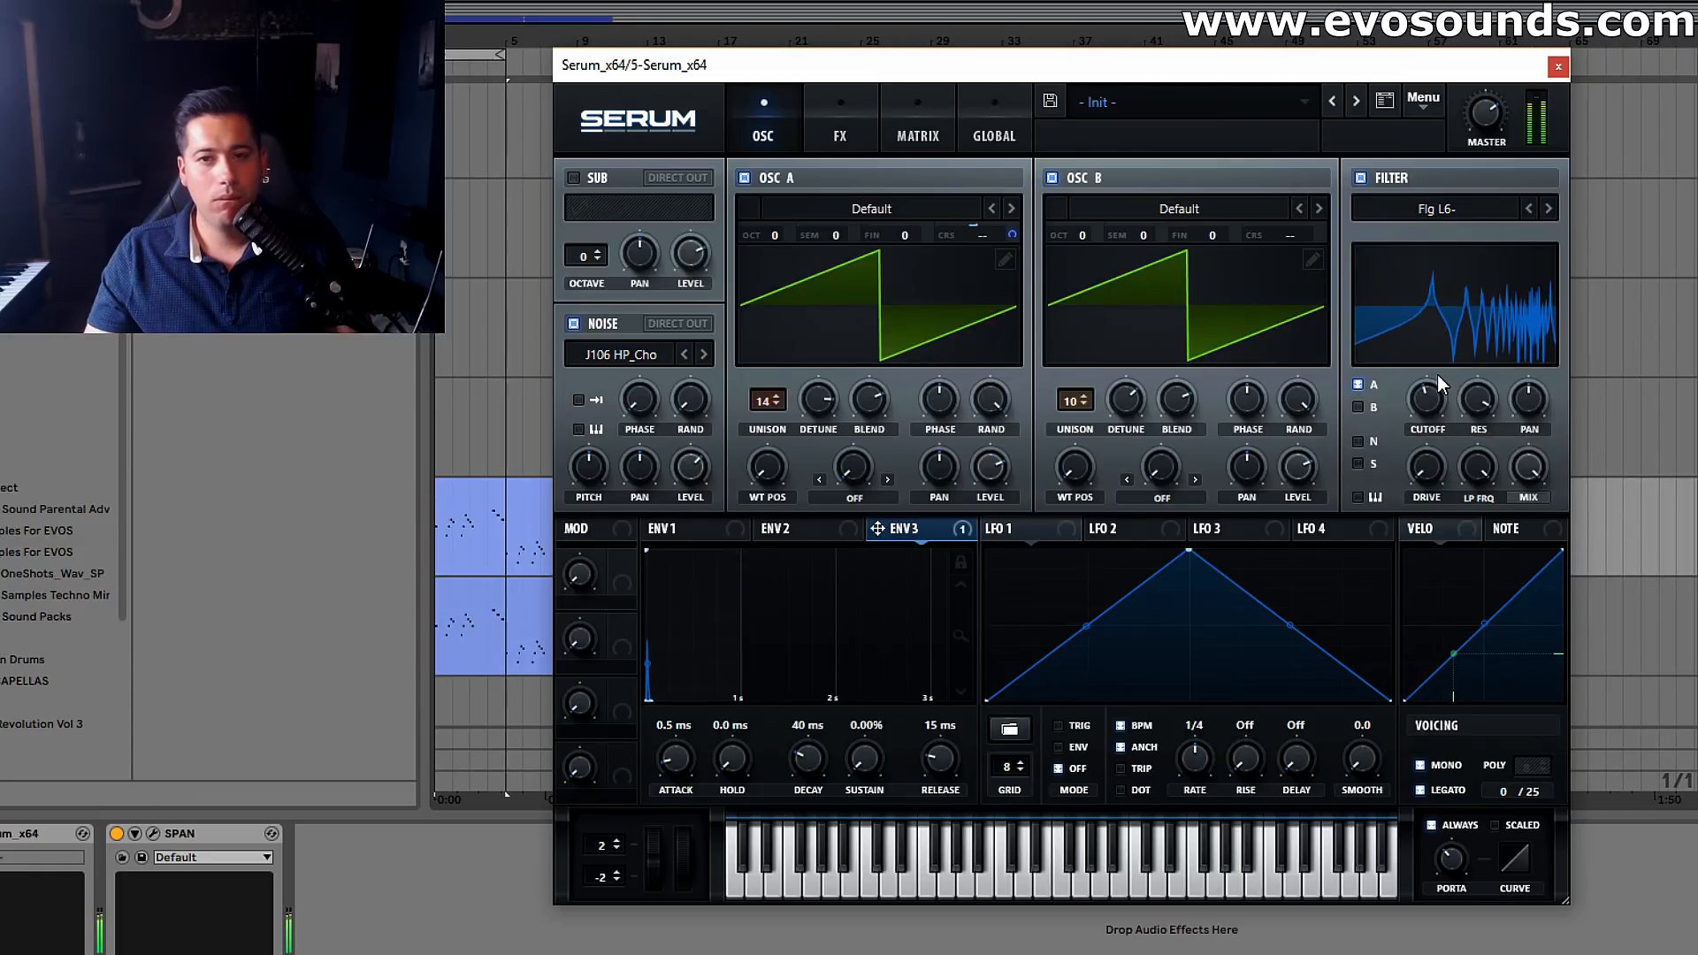
{"action": "left_click", "coordinate": [1358, 407]}
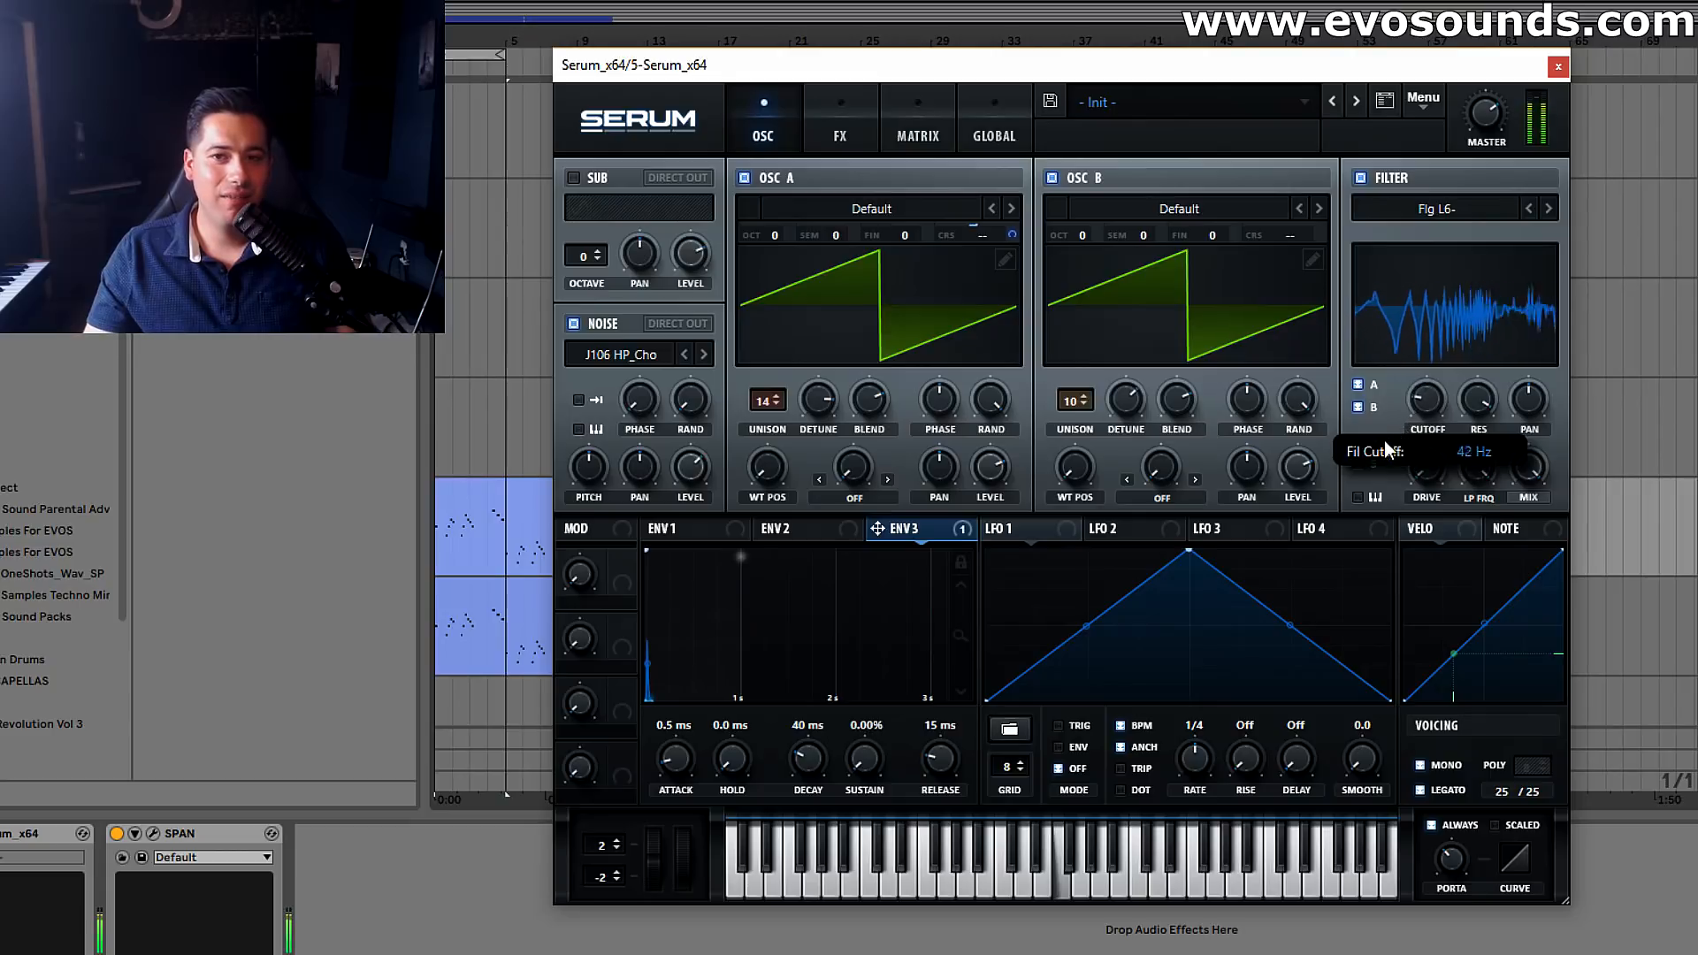
{"action": "left_click_drag", "start_coordinate": [1403, 421], "coordinate": [1461, 409]}
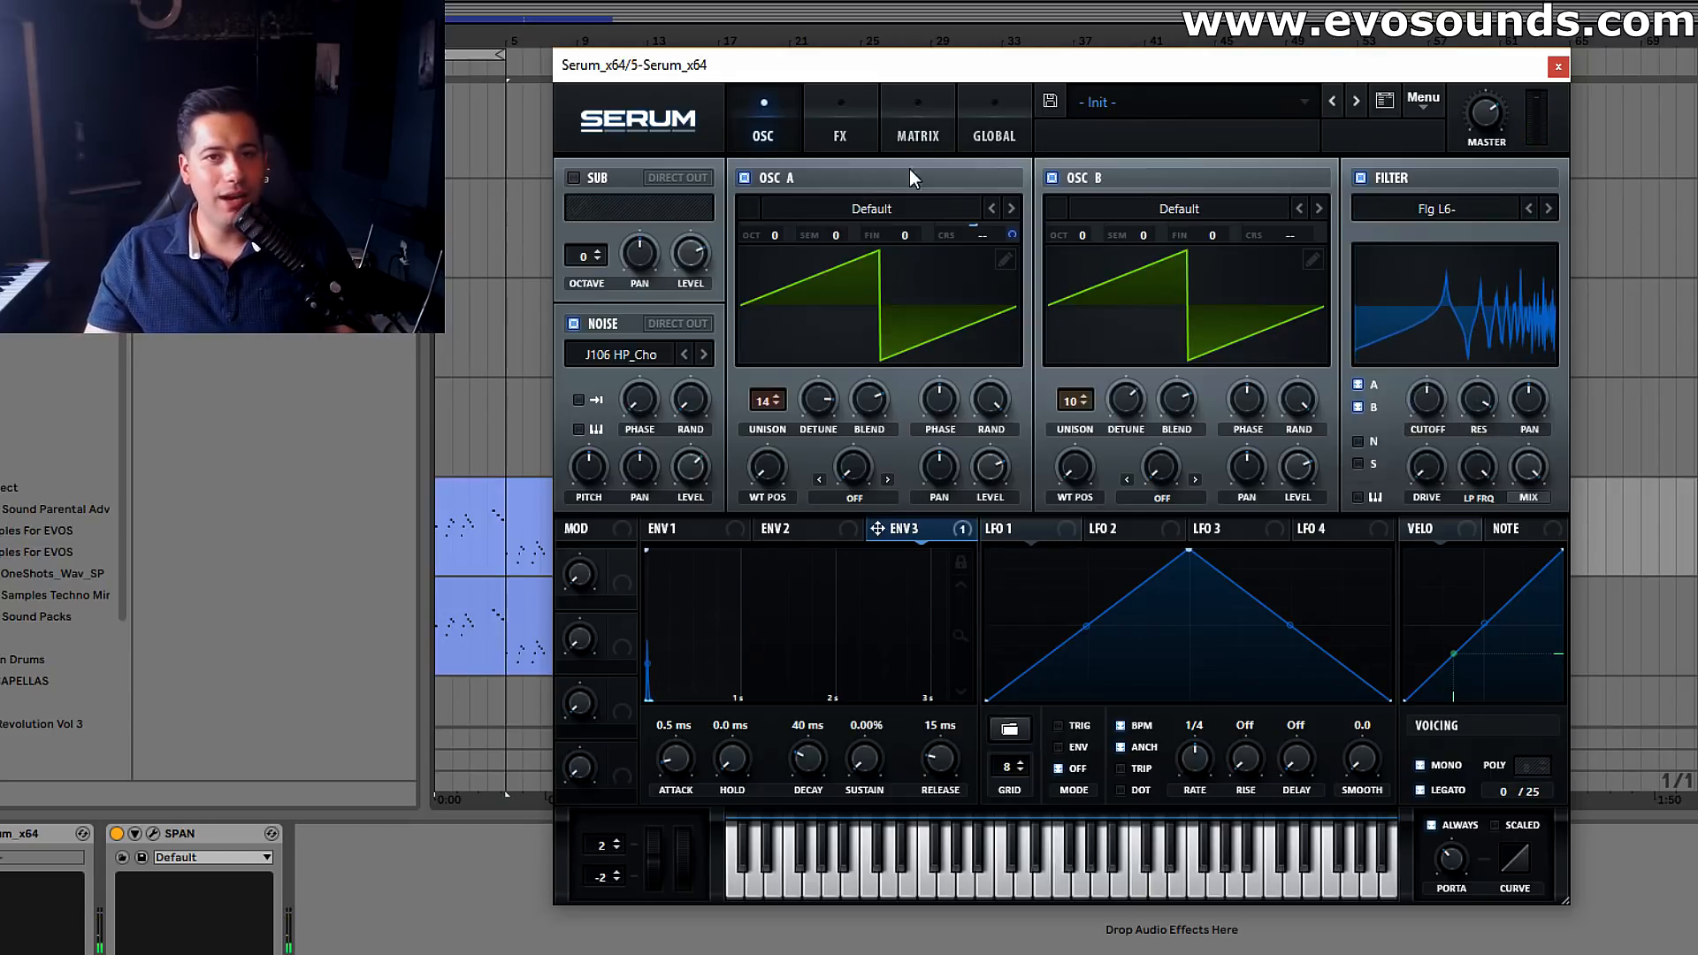
Reshape LFO 1 into a falling ramp at a 1/2 rate and assign it to the filter cutoff and both oscillators' coarse pitch
{"action": "left_click", "coordinate": [840, 133]}
{"action": "left_click", "coordinate": [790, 124]}
{"action": "left_click_drag", "start_coordinate": [1029, 535], "coordinate": [1420, 399]}
{"action": "left_click_drag", "start_coordinate": [1188, 550], "coordinate": [1000, 262]}
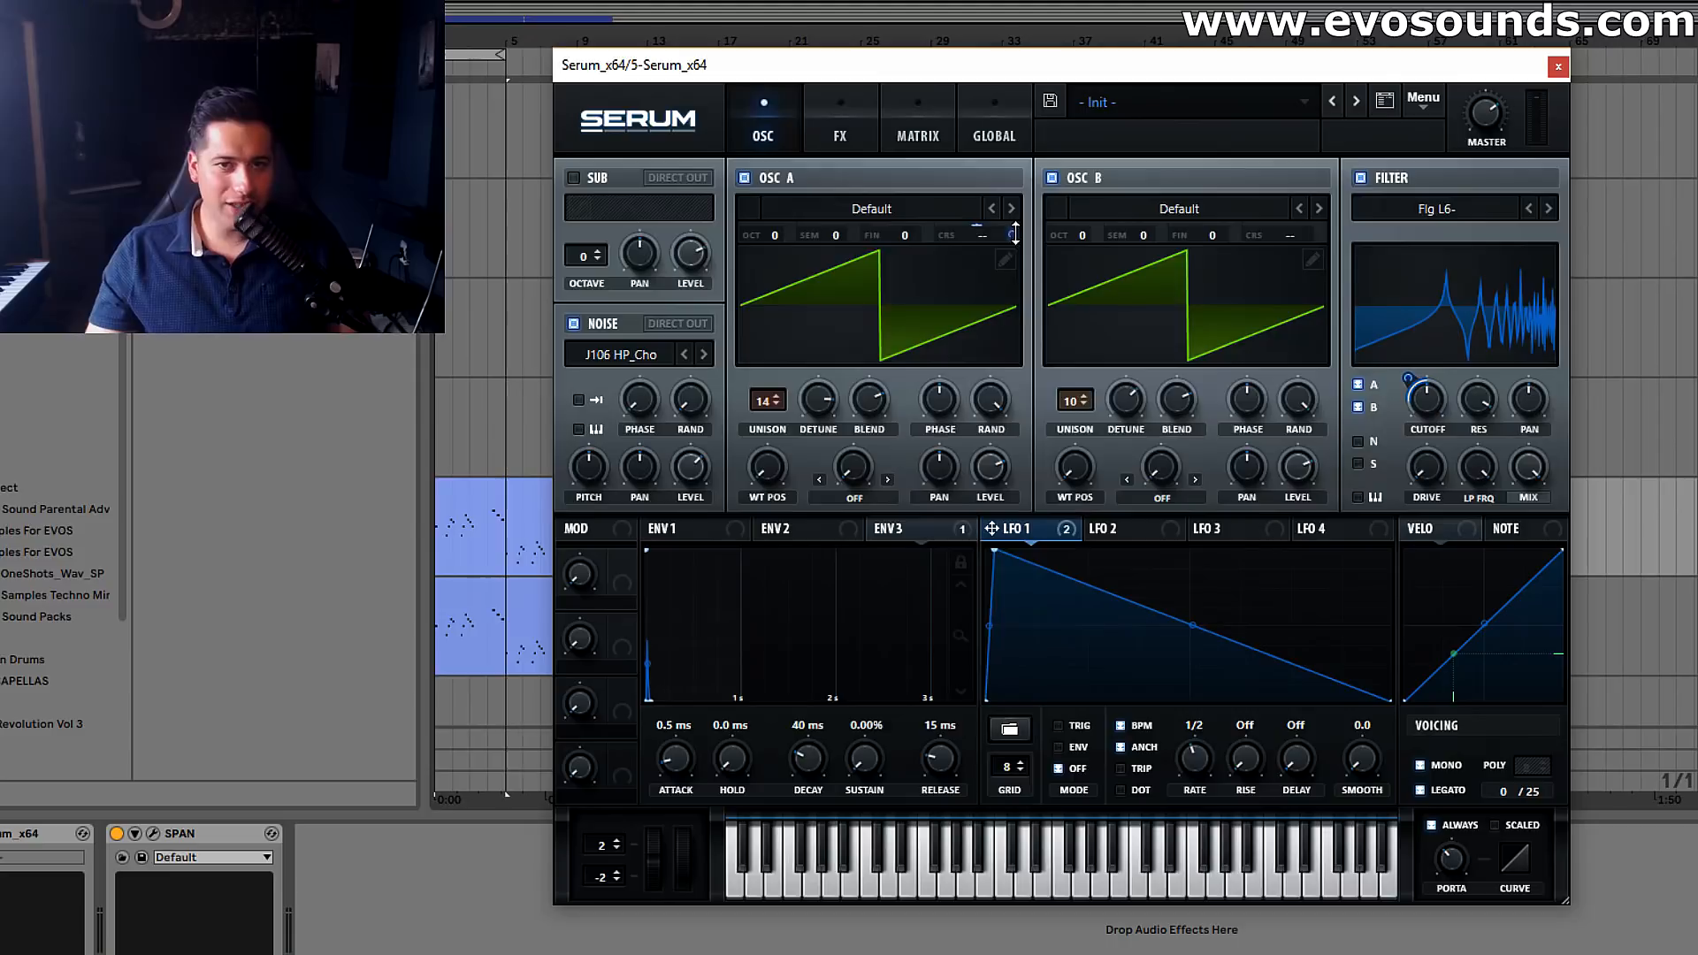
{"action": "left_click_drag", "start_coordinate": [1045, 523], "coordinate": [1291, 235]}
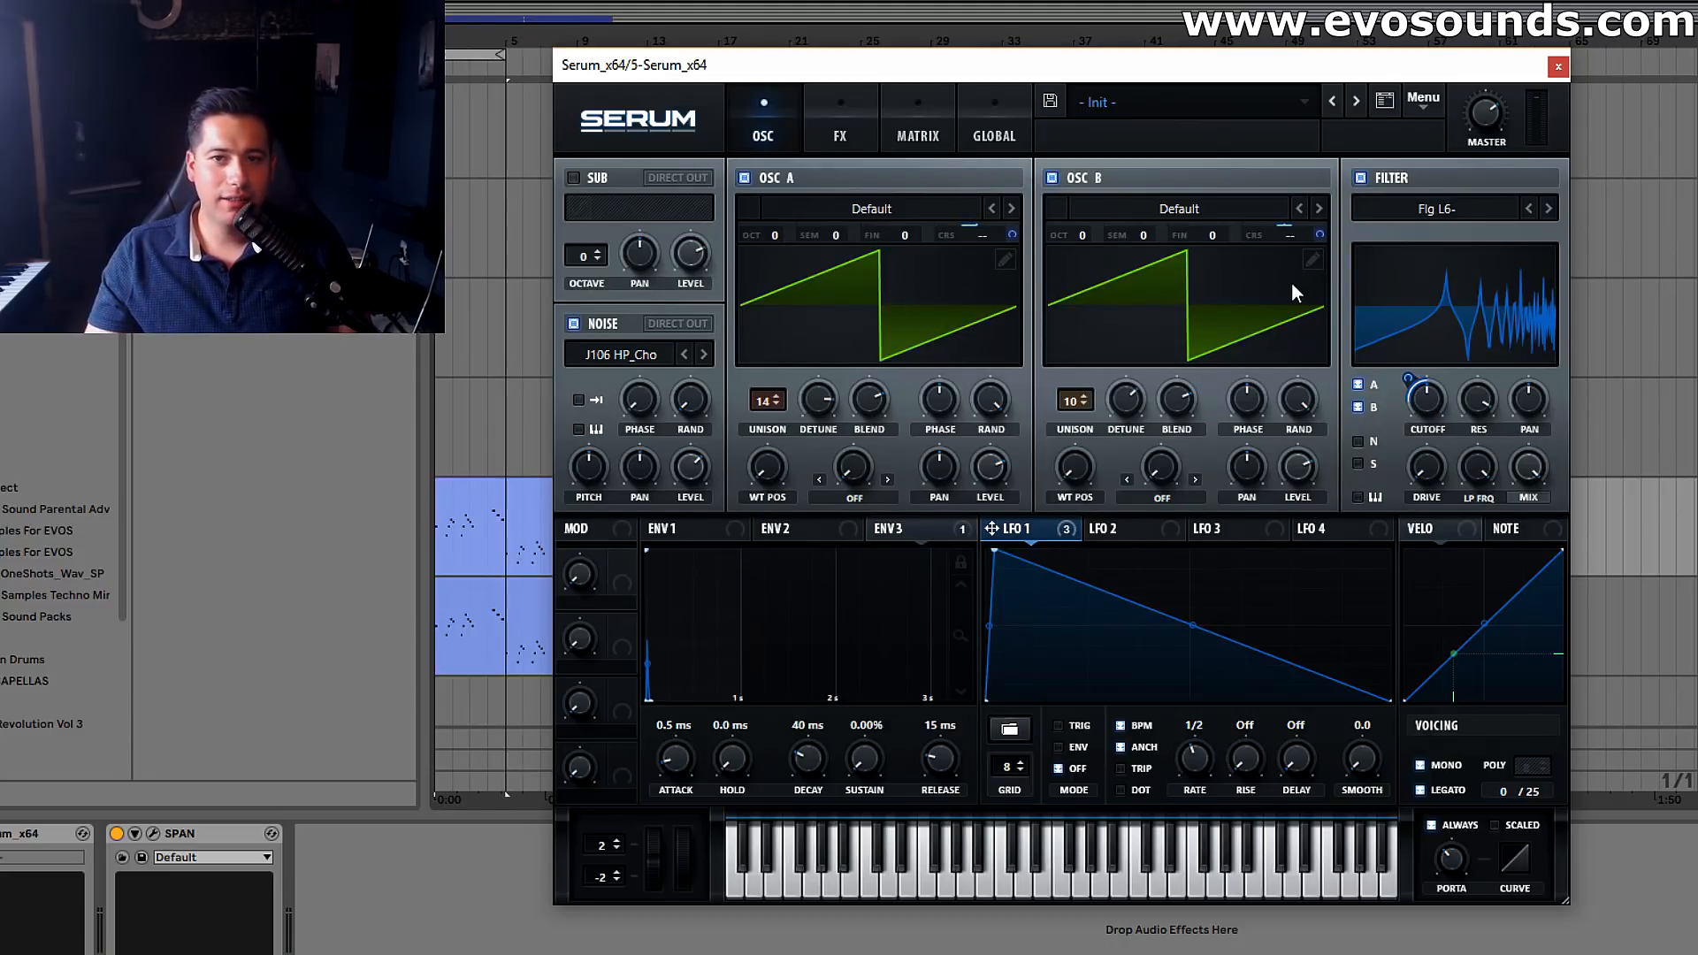
{"action": "left_click_drag", "start_coordinate": [1318, 235], "coordinate": [1291, 283]}
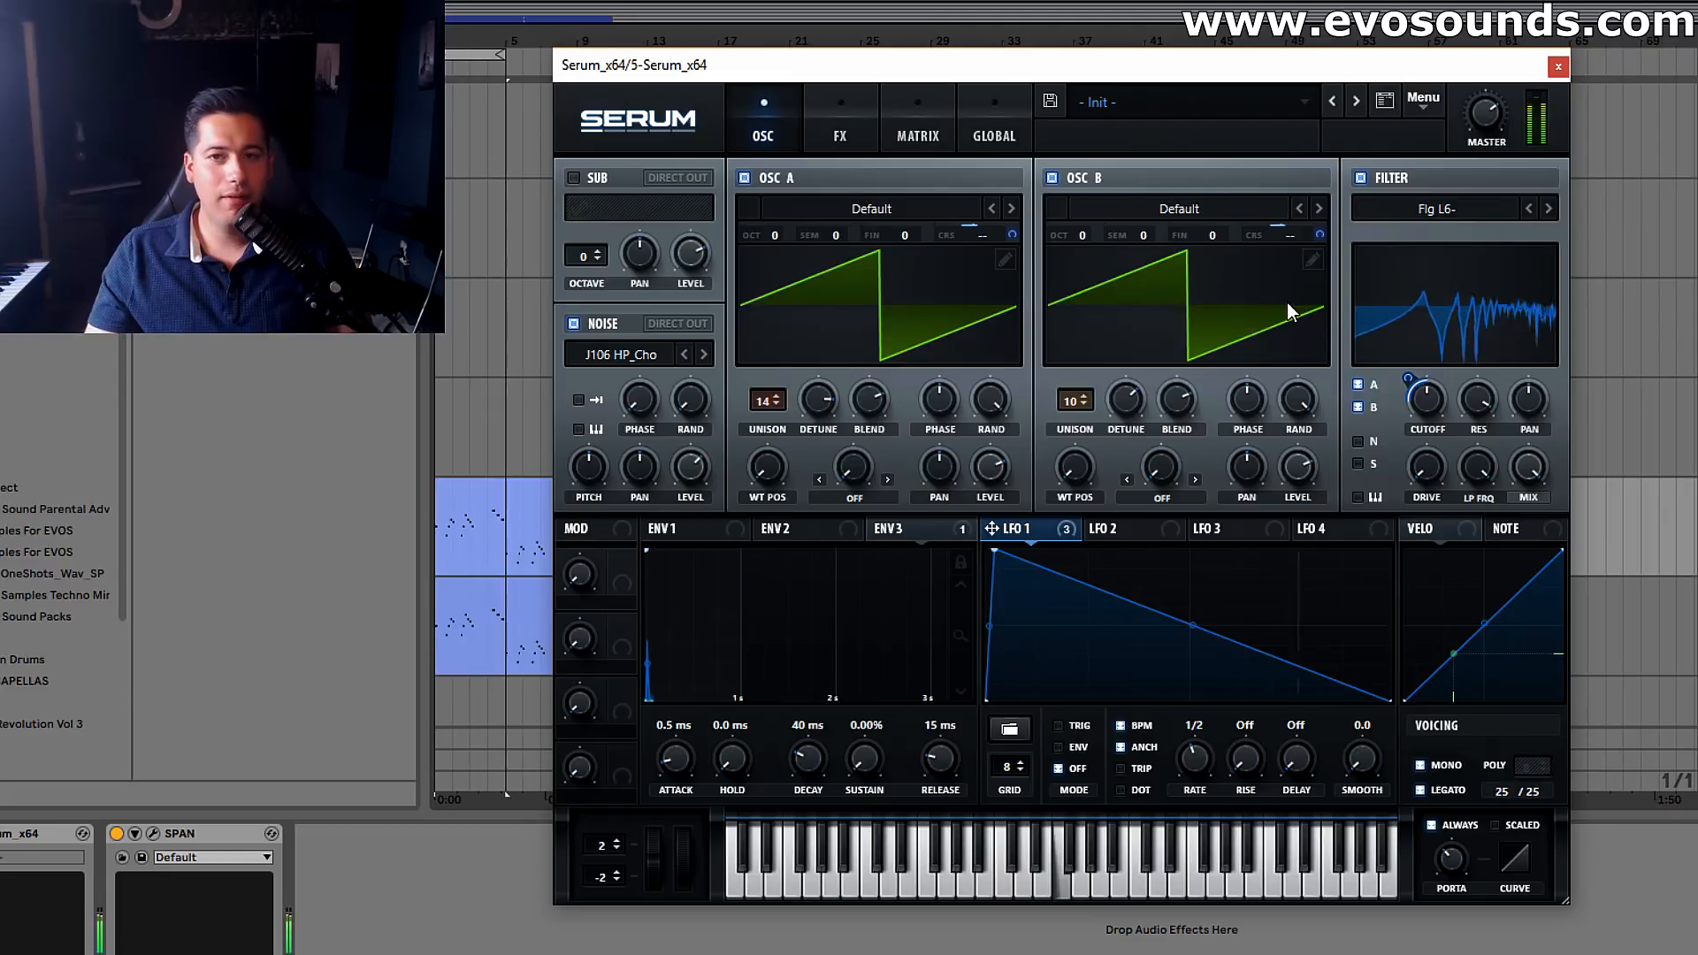
Set LFO 1 to envelope mode and change the filter type to Flg HL6+
{"action": "left_click", "coordinate": [1104, 749]}
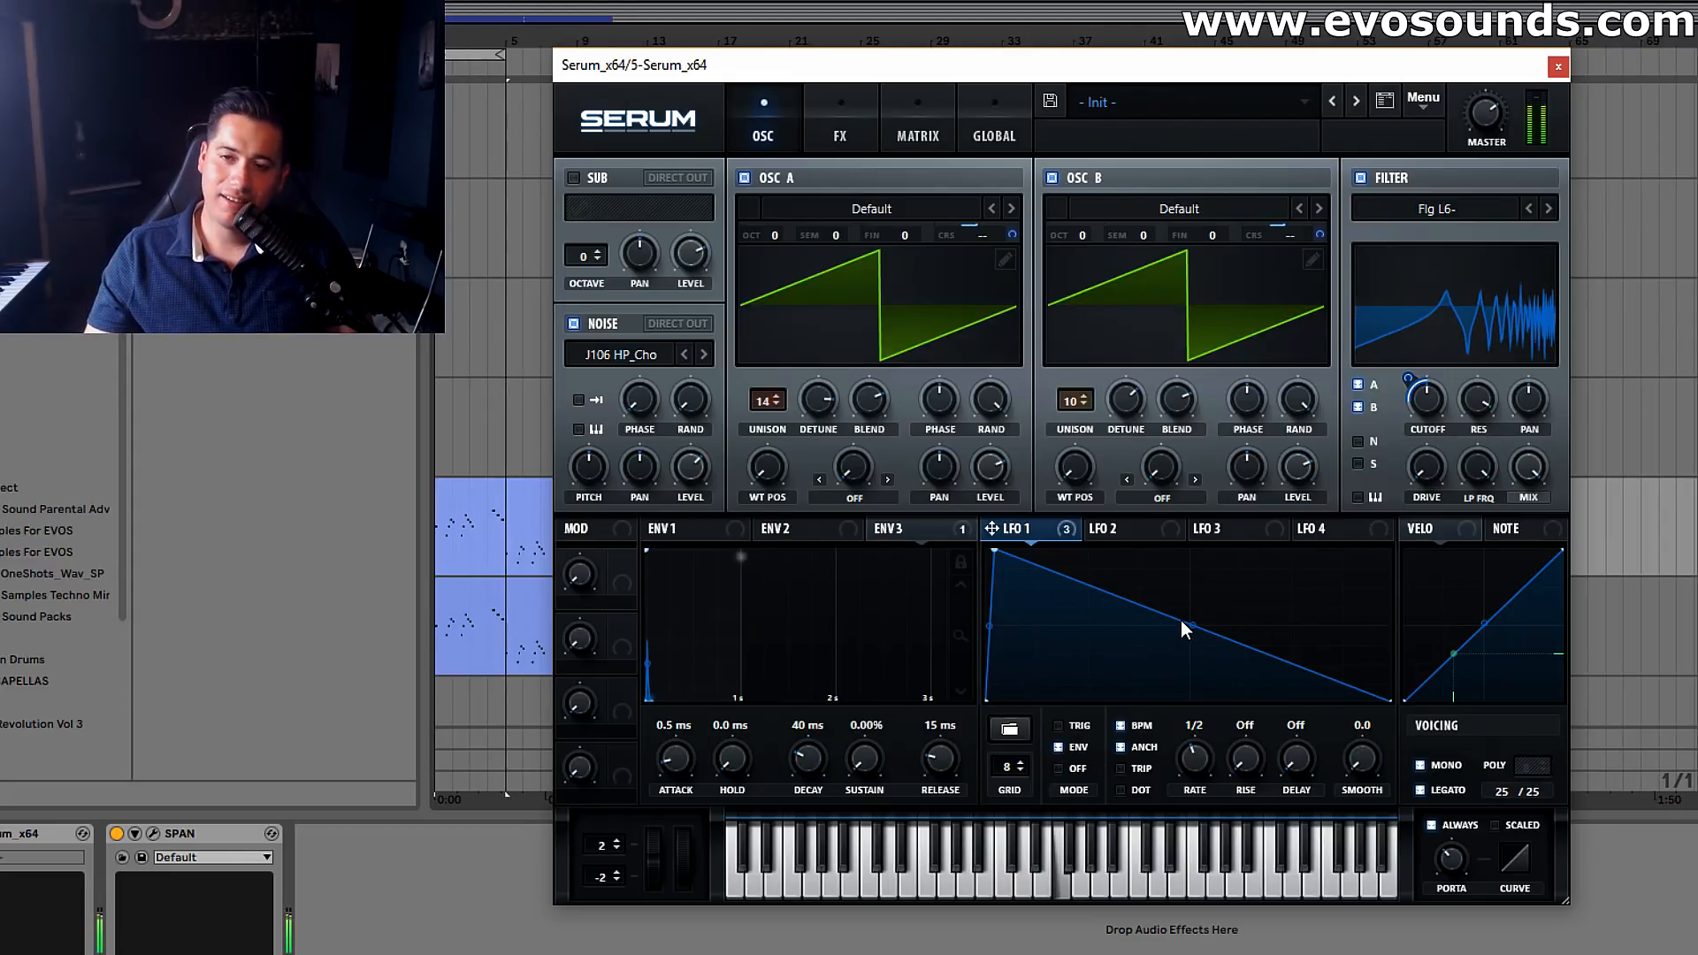
{"action": "left_click", "coordinate": [1548, 209]}
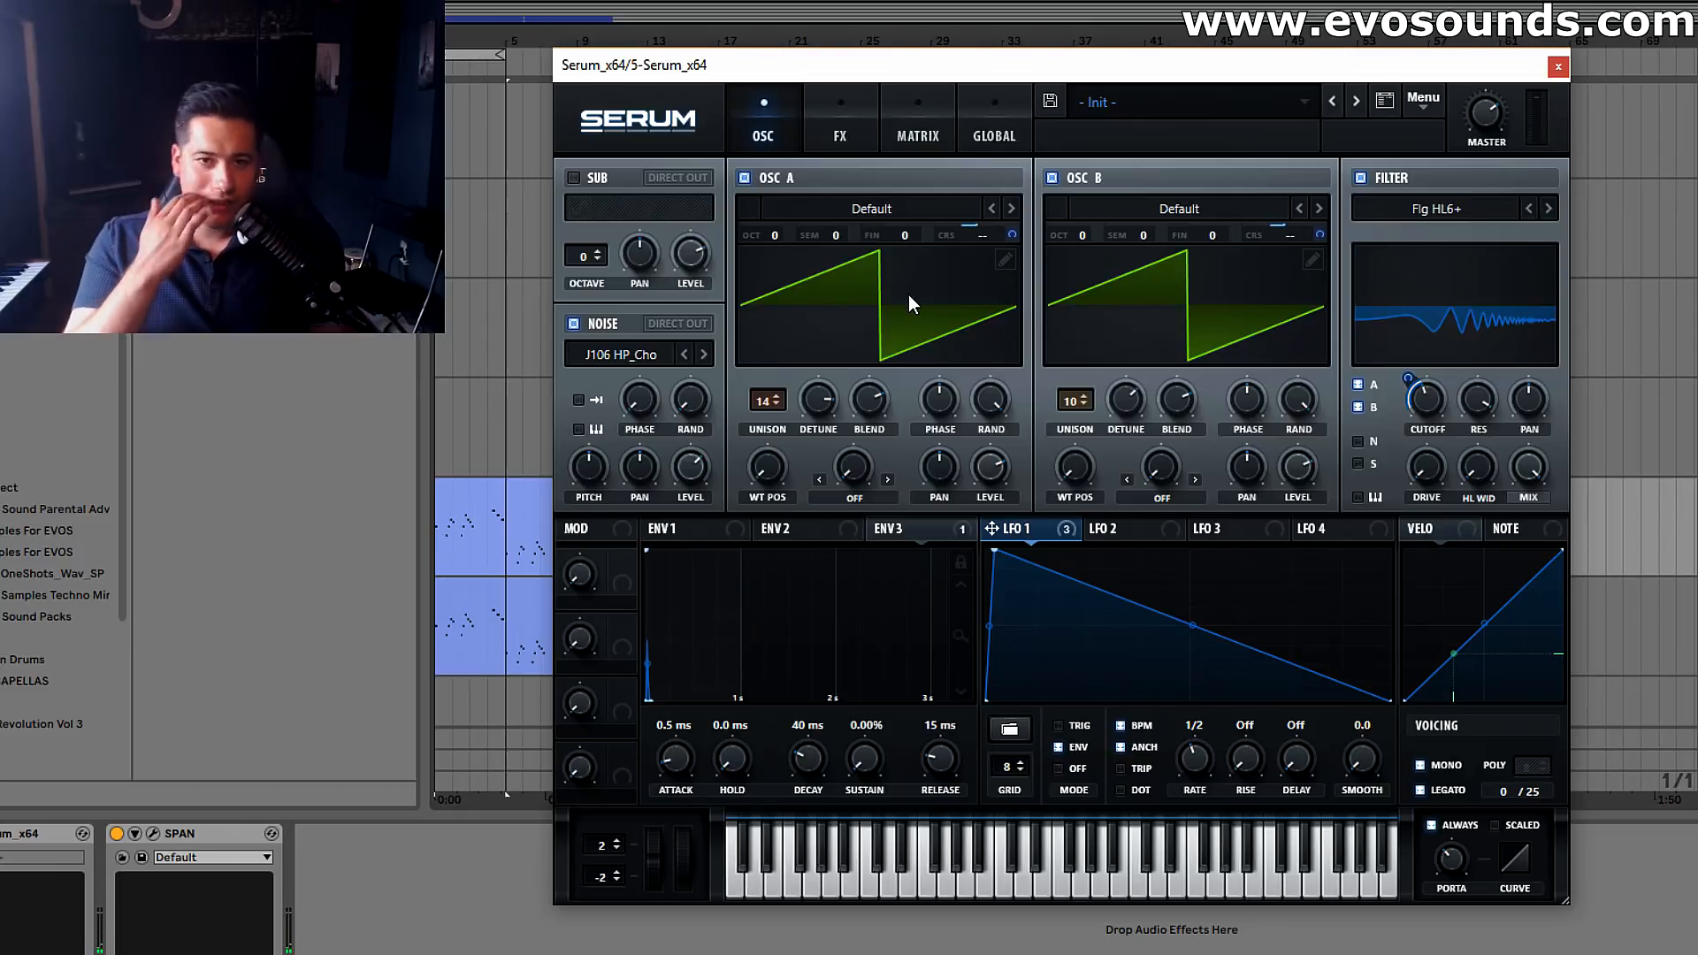